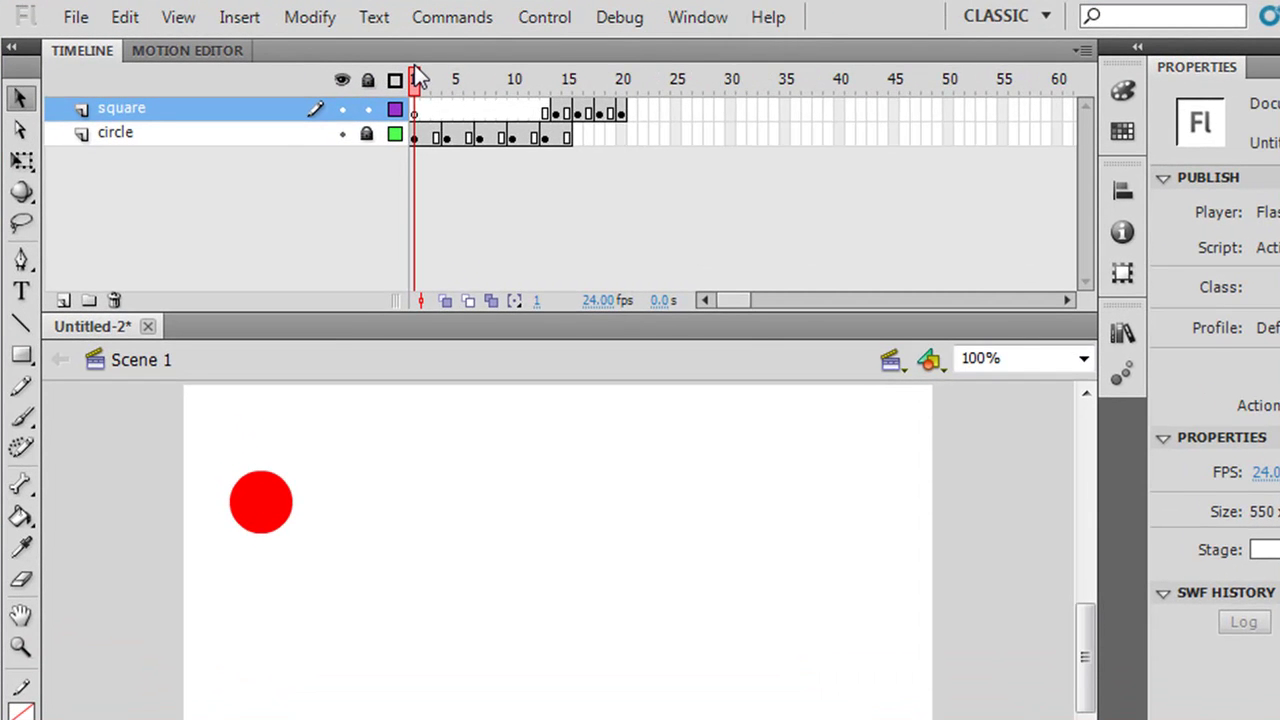
- Inspect the circle layer's first frame, toggling its lock and selecting the red circle
click(416, 138)
click(262, 513)
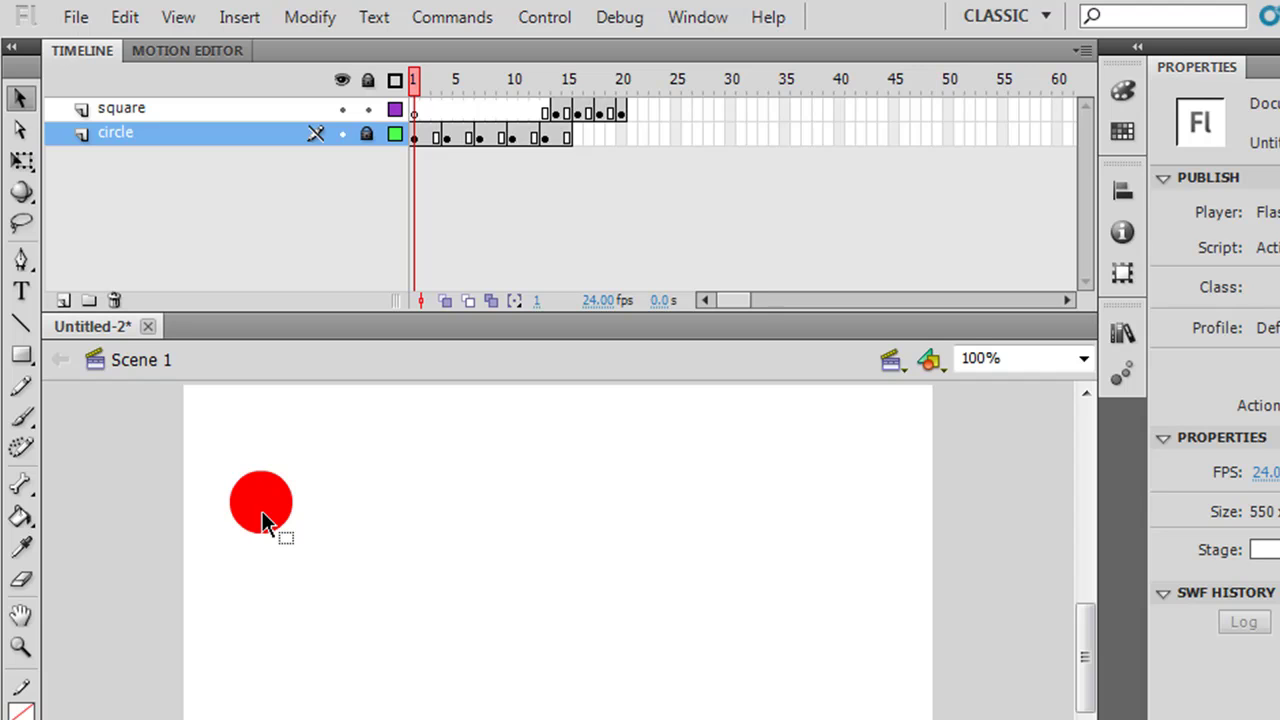
click(369, 136)
click(368, 134)
click(417, 140)
click(276, 513)
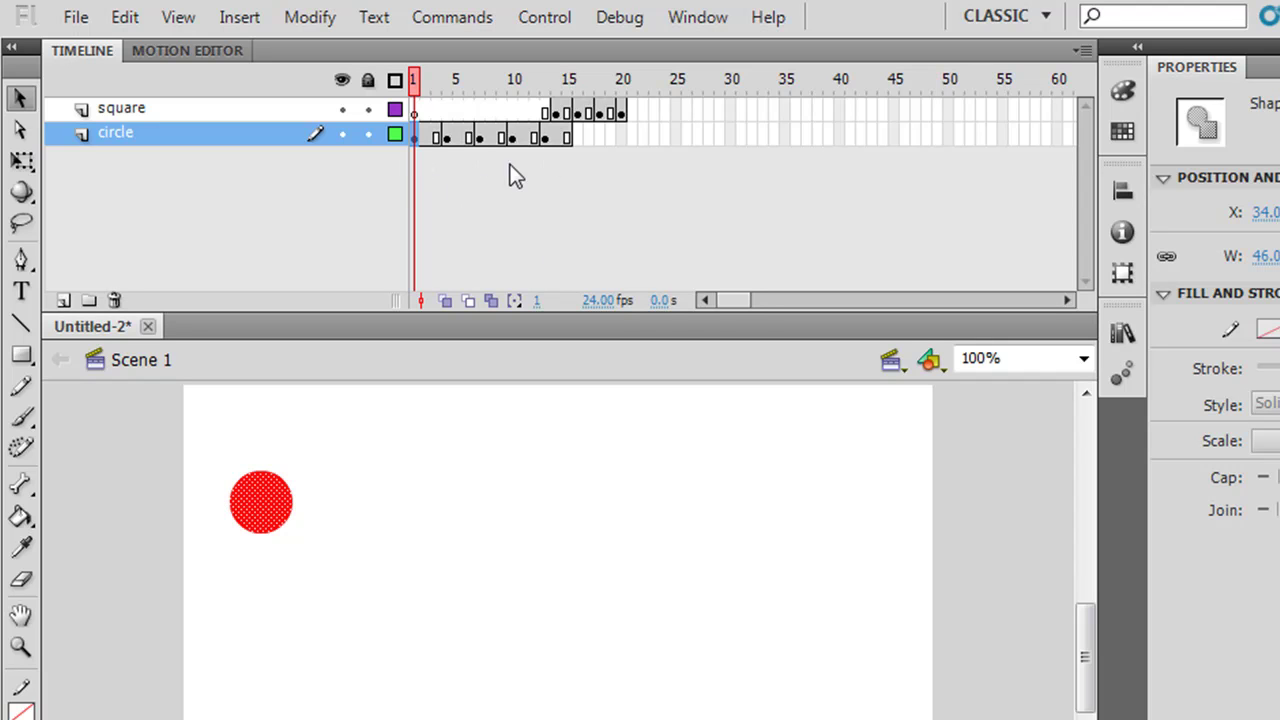
click(808, 134)
- Copy circle-layer frames 1–15, then select frames 16 onward
drag(413, 138, 568, 152)
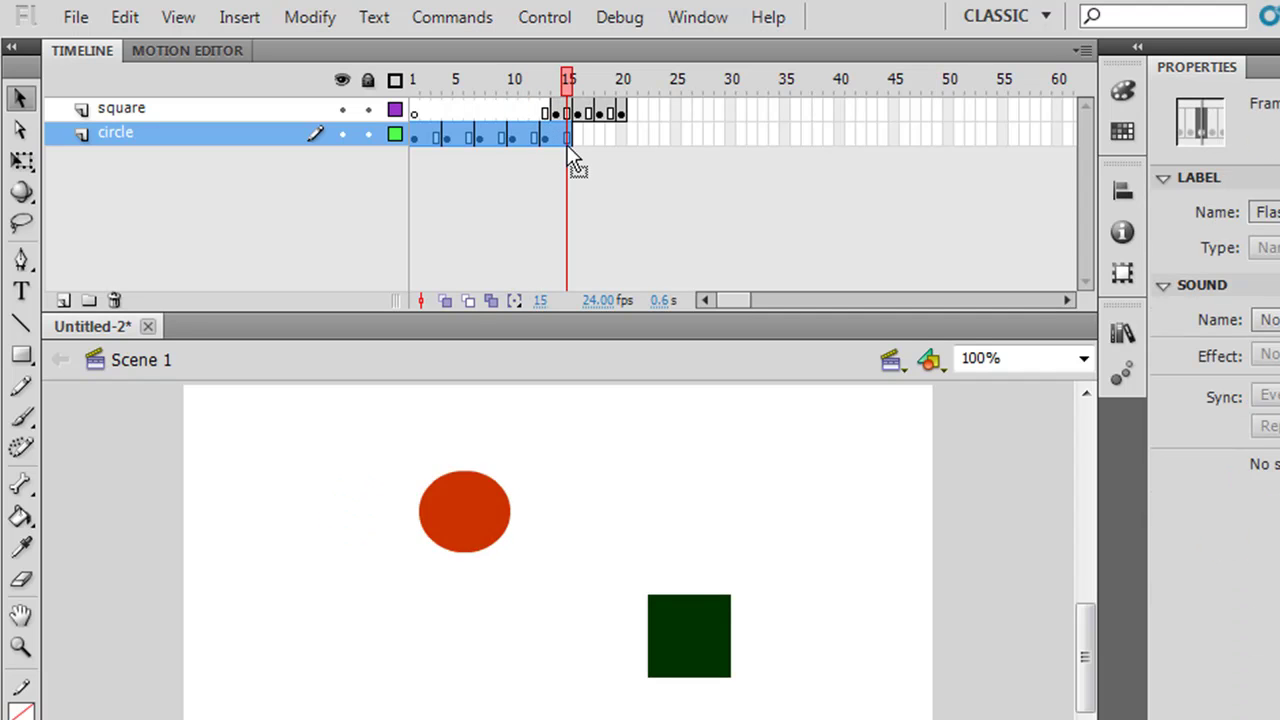
right_click(463, 149)
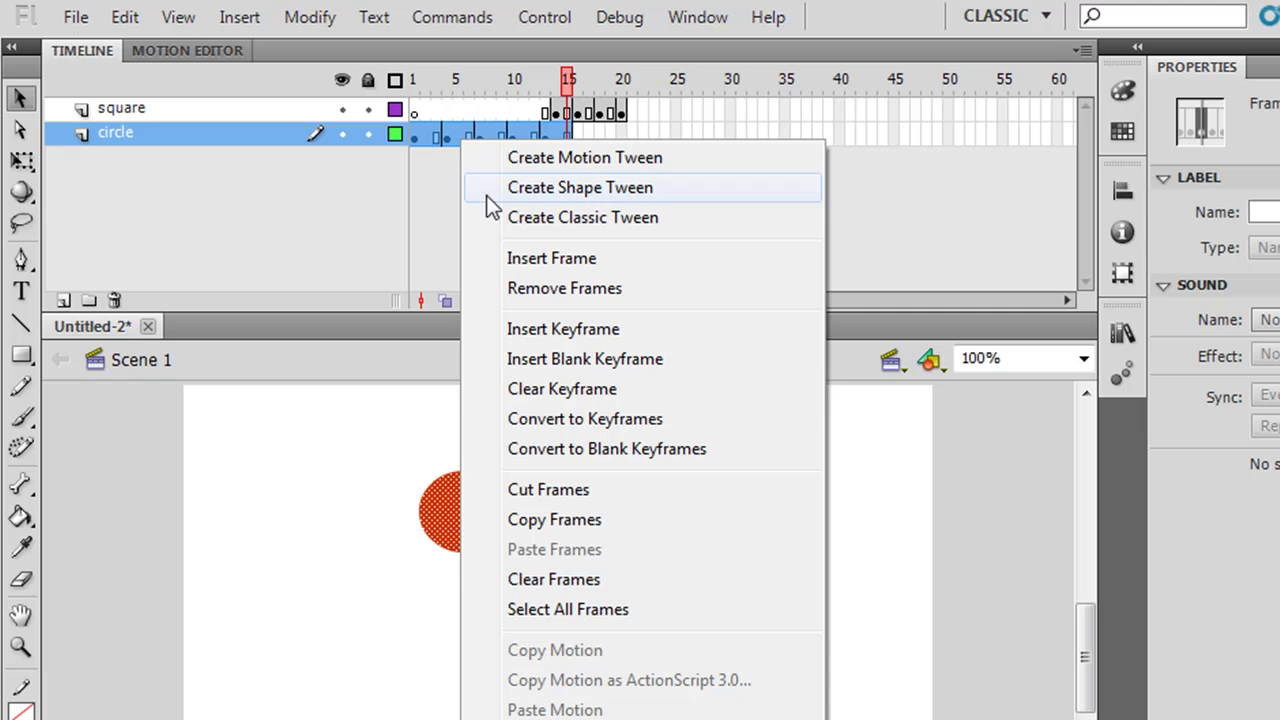
click(563, 522)
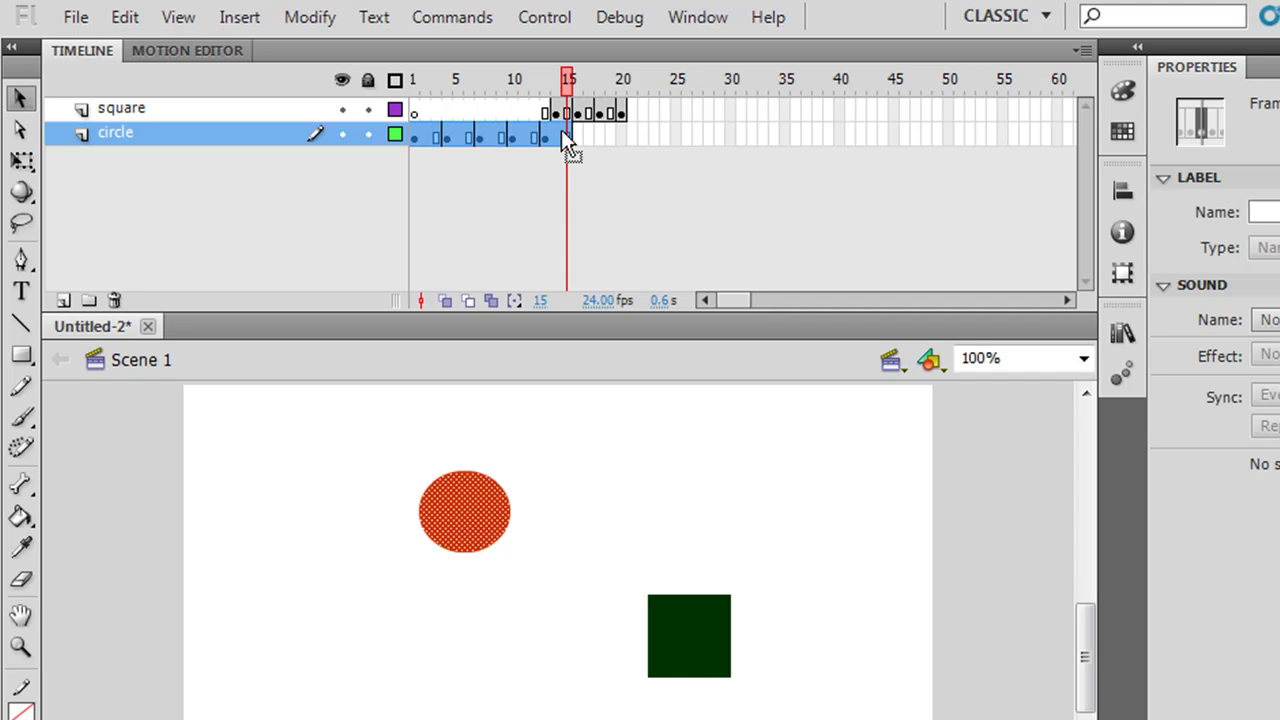
drag(576, 140, 666, 135)
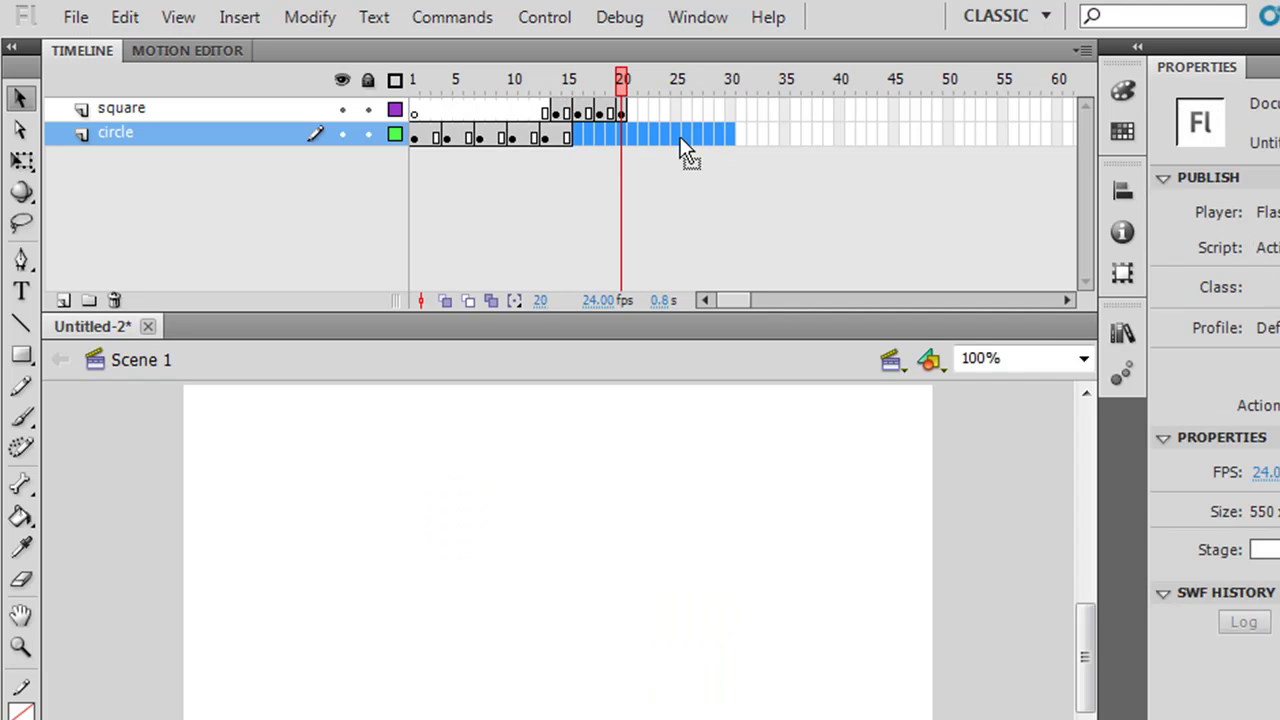
- Paste the copied 15 frames into circle-layer frames 16–30
right_click(680, 138)
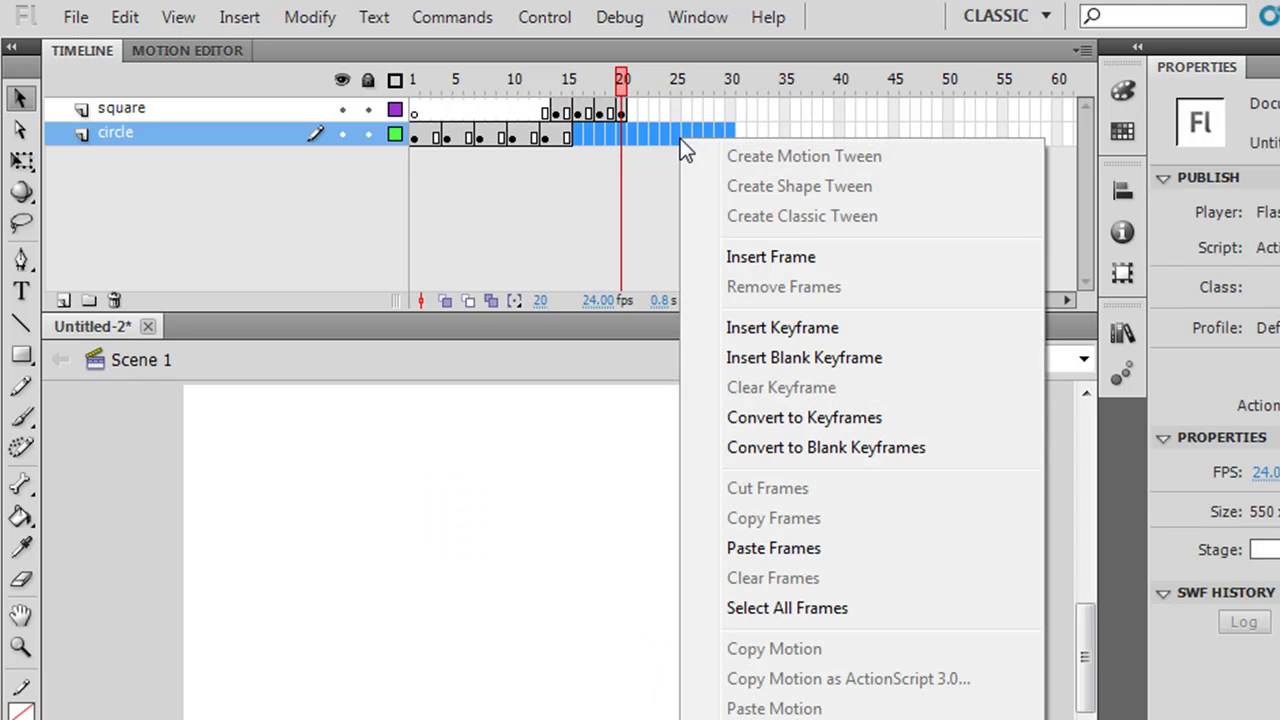
click(818, 549)
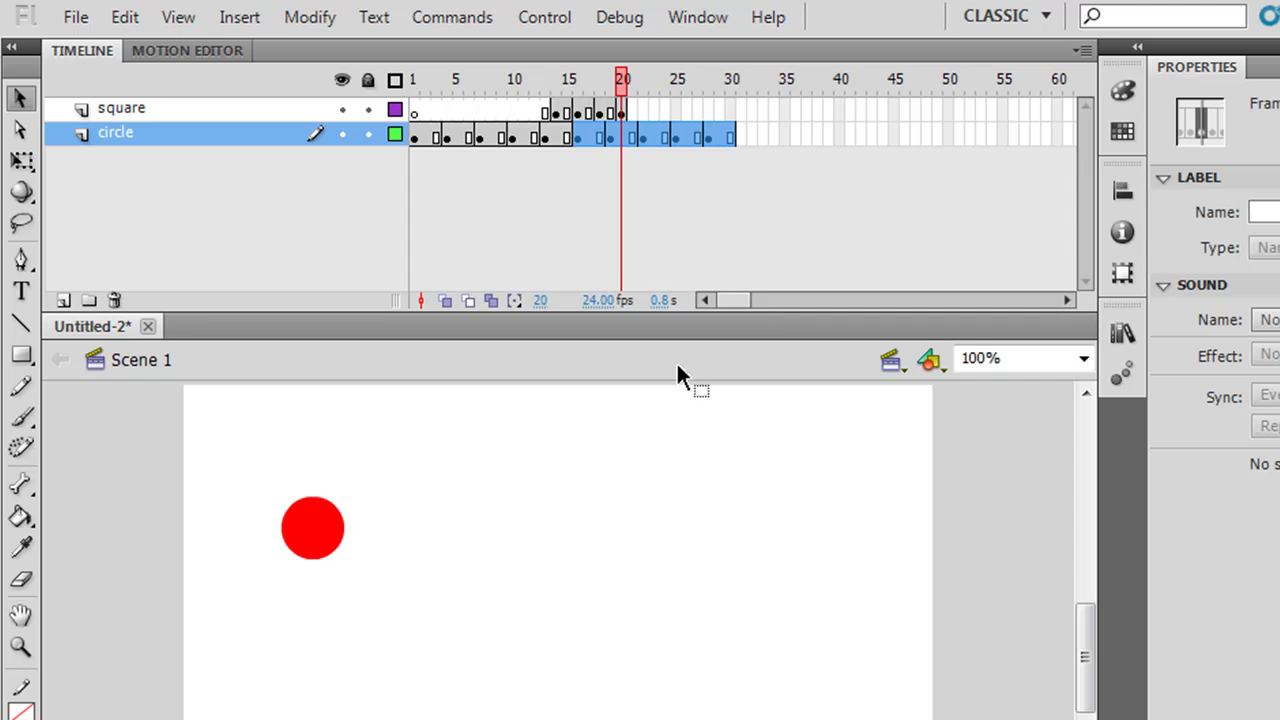
right_click(660, 148)
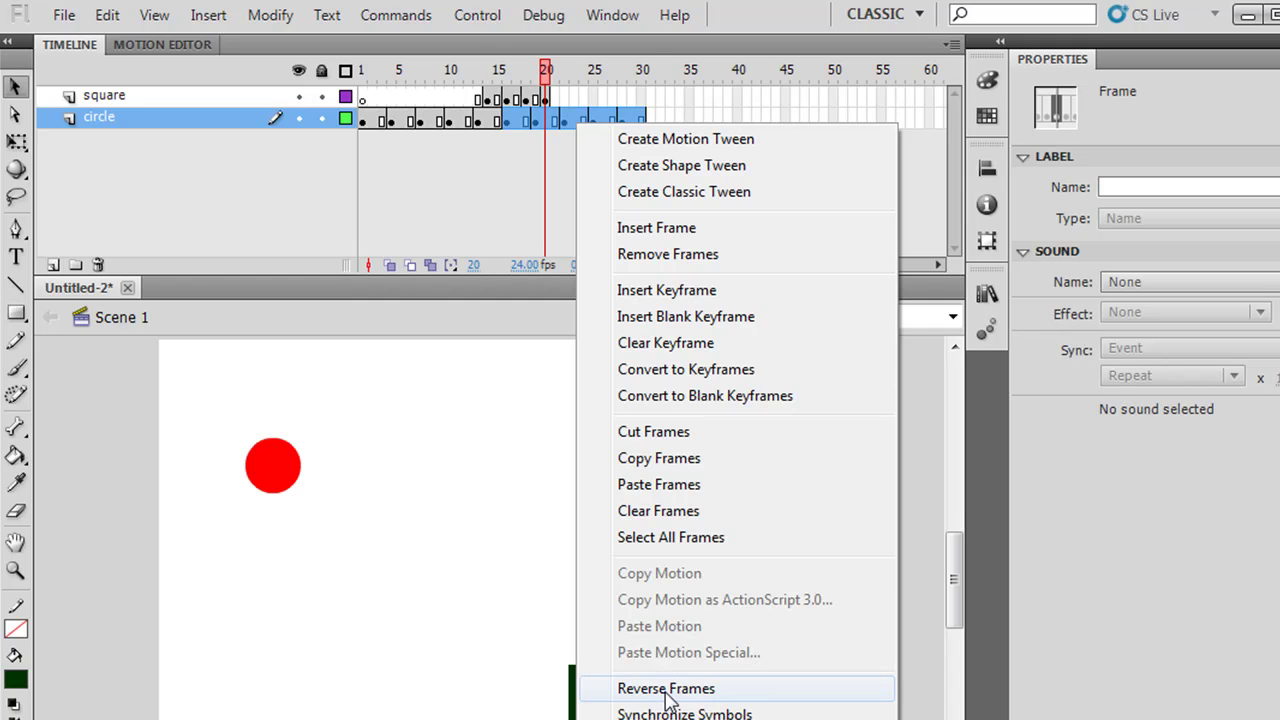
click(503, 491)
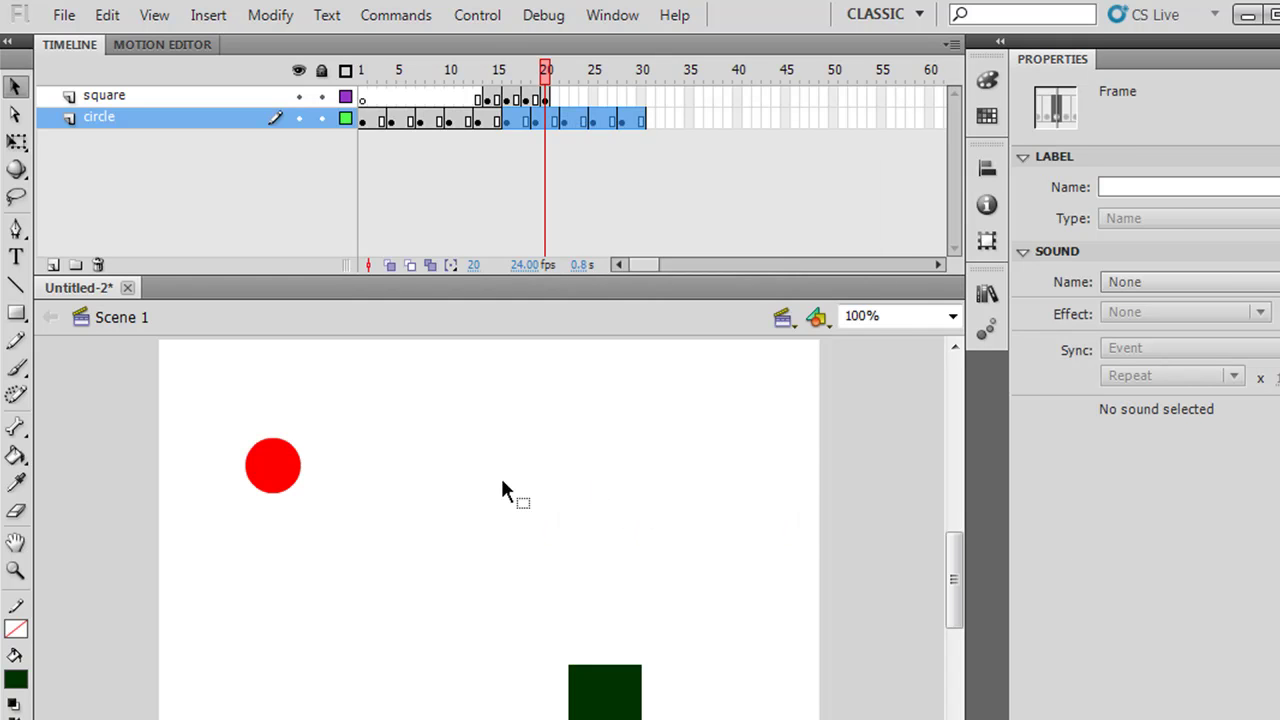
drag(546, 72, 368, 93)
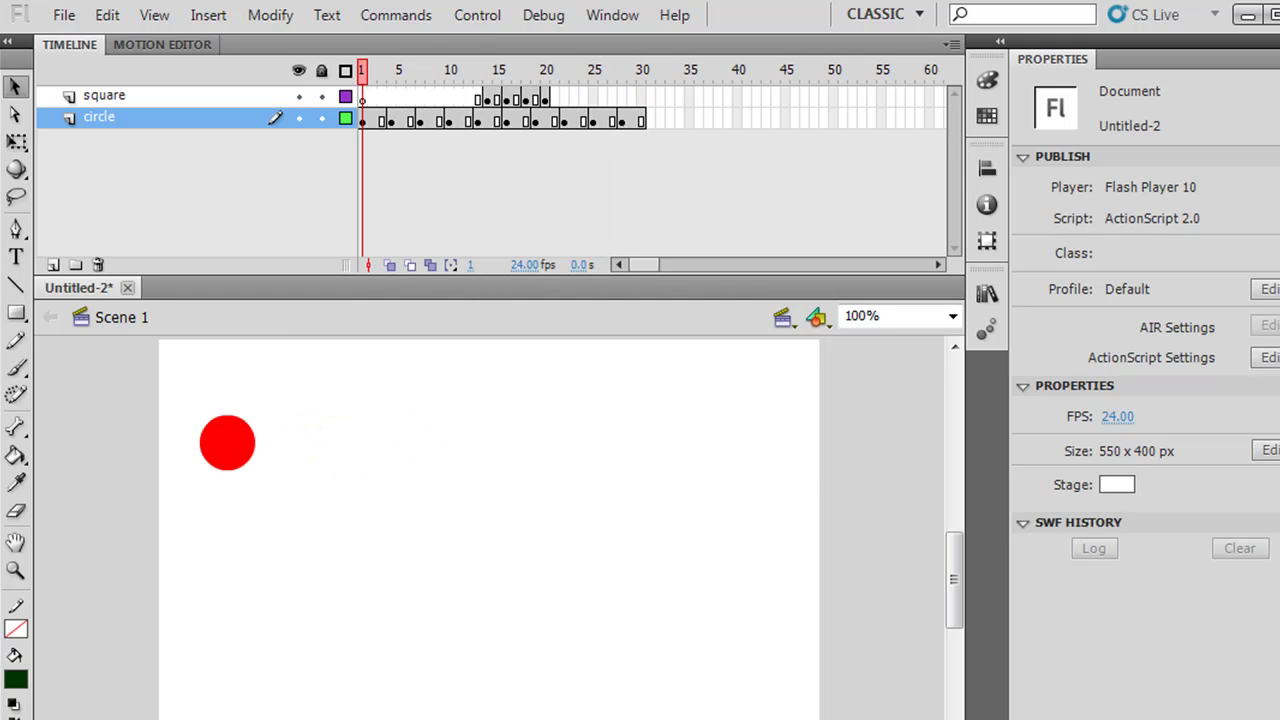
click(477, 18)
click(497, 36)
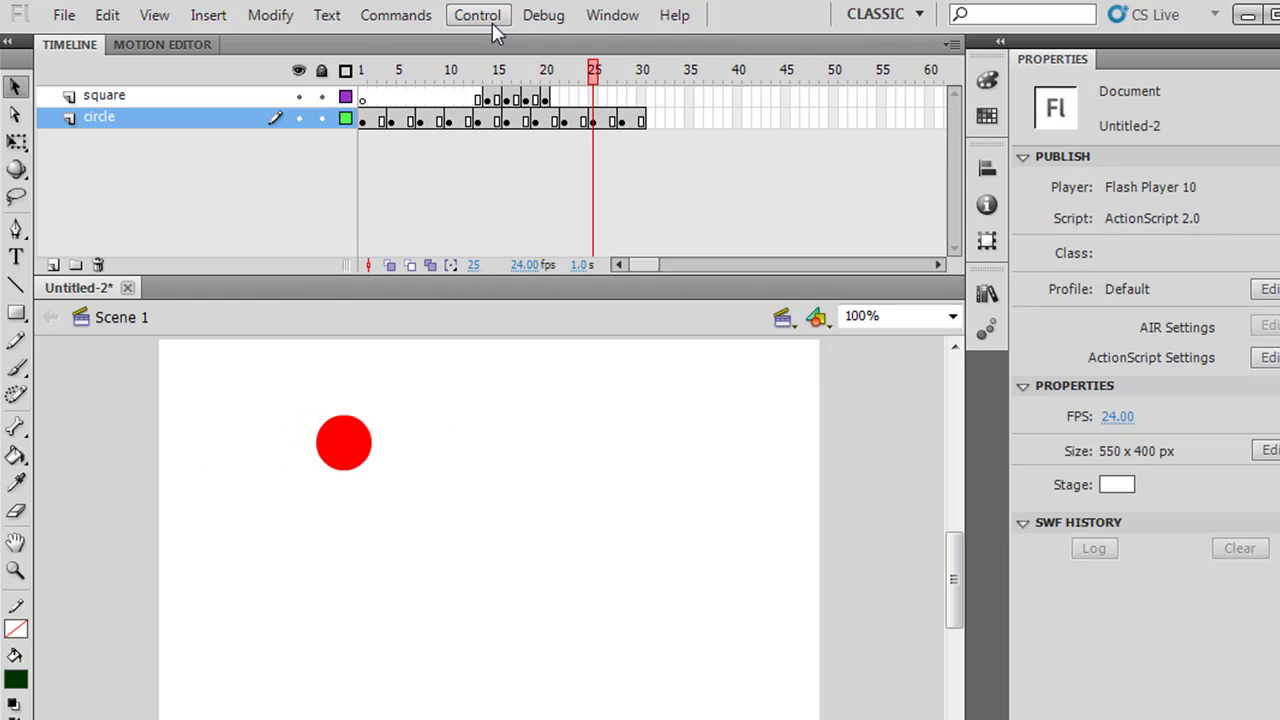
click(486, 20)
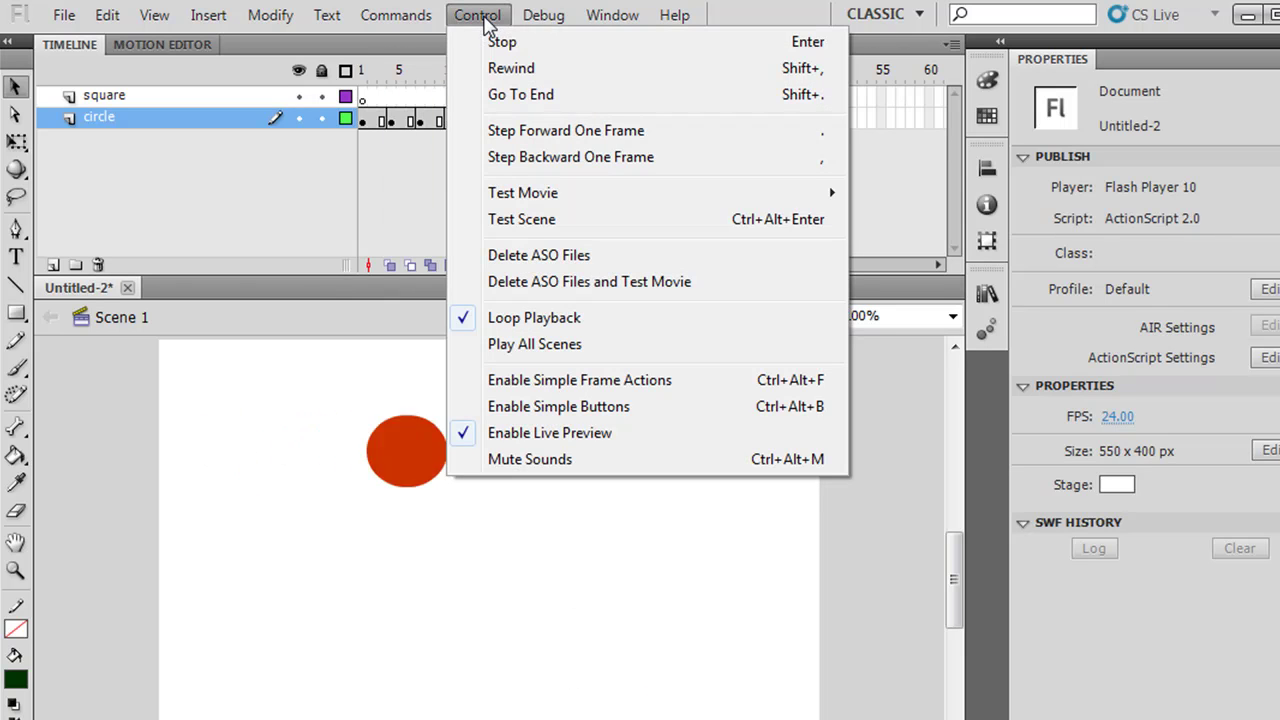
click(498, 42)
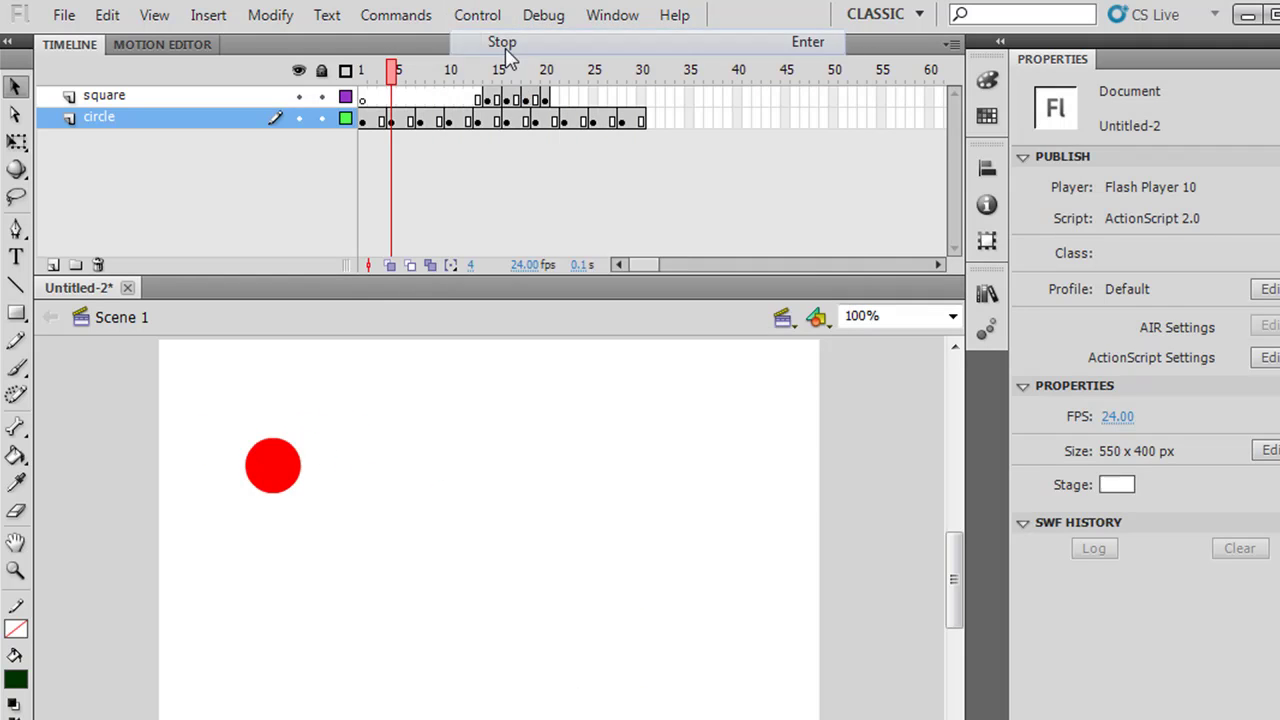
click(508, 126)
click(634, 170)
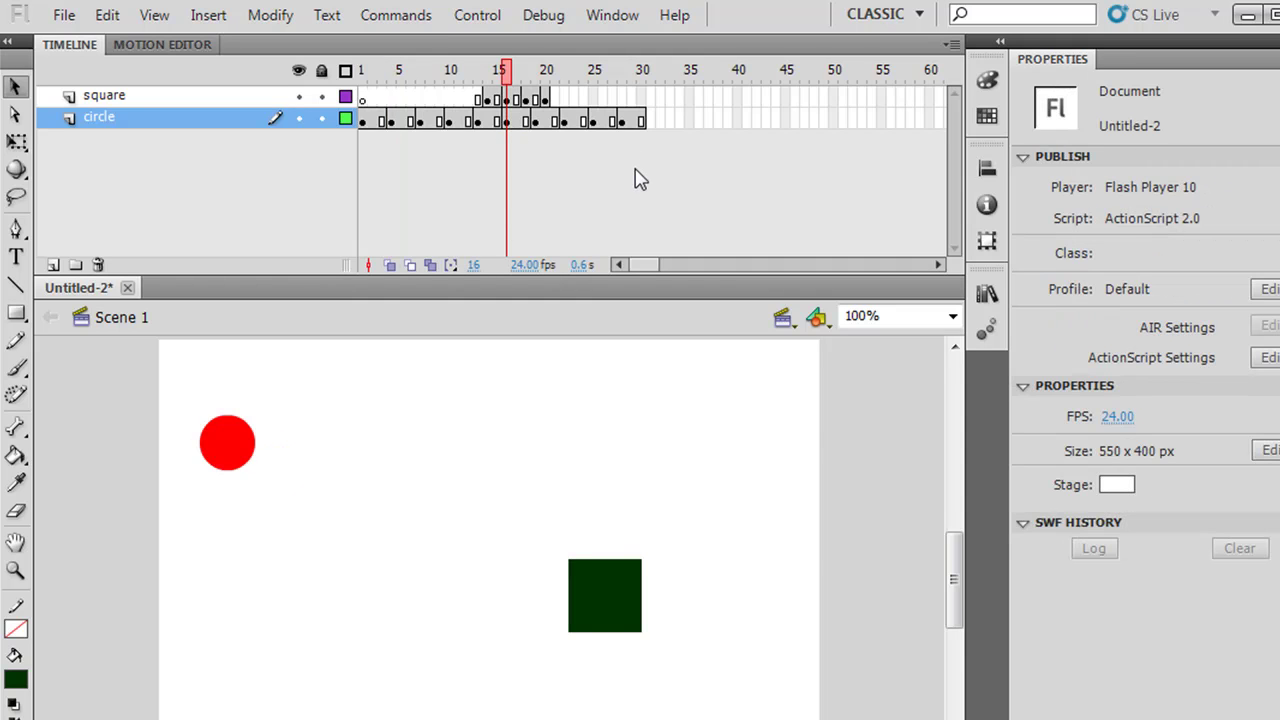
click(508, 122)
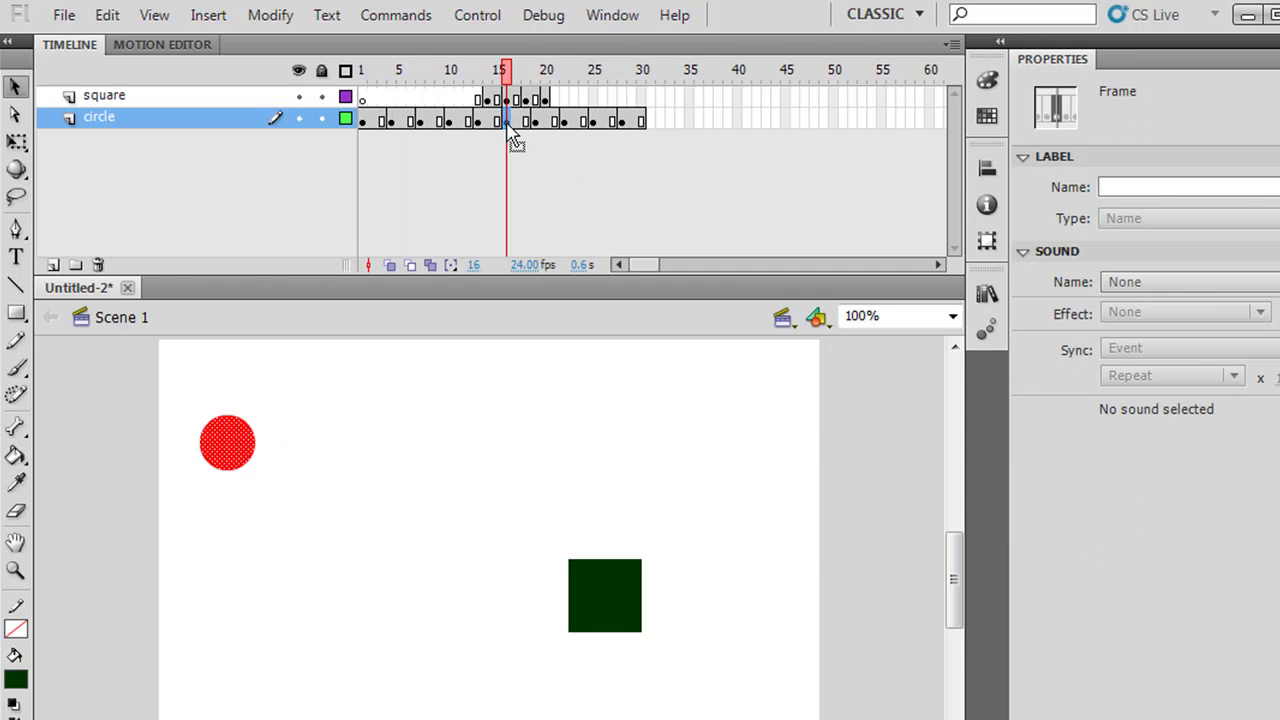
shift+click(641, 121)
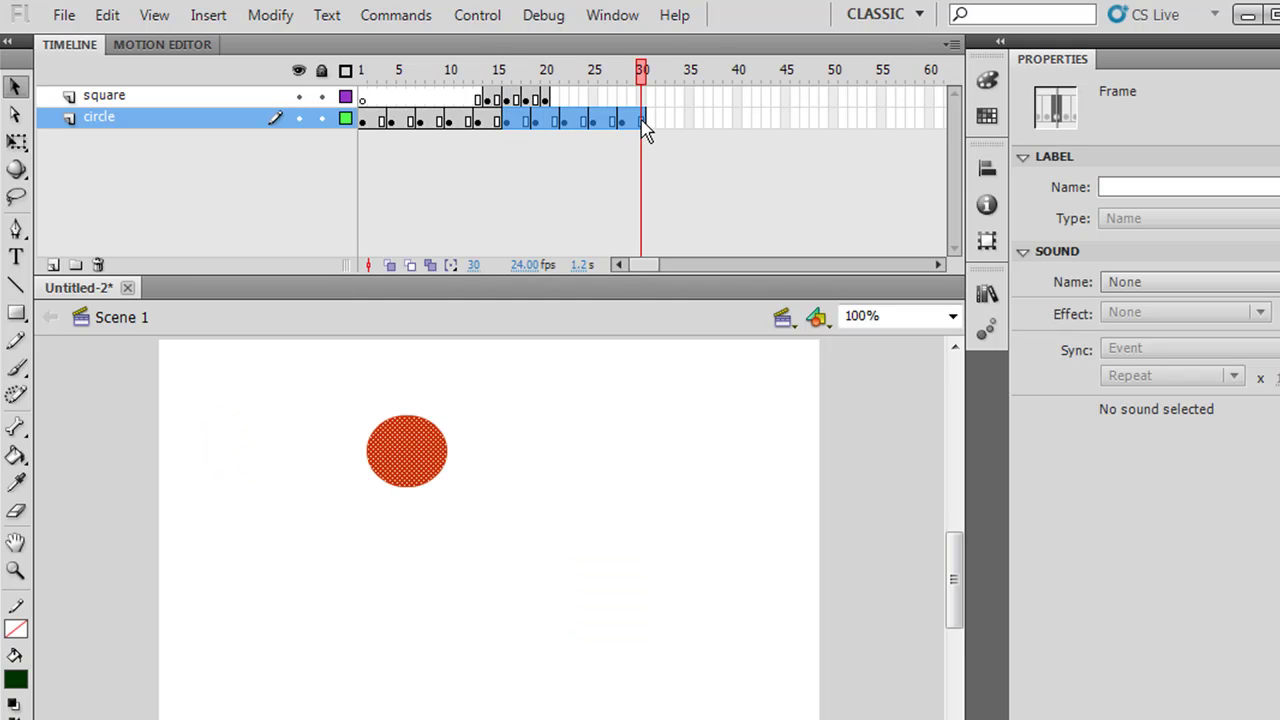
- Reverse circle-layer frames 16–30 and scrub back to frame 1
right_click(567, 120)
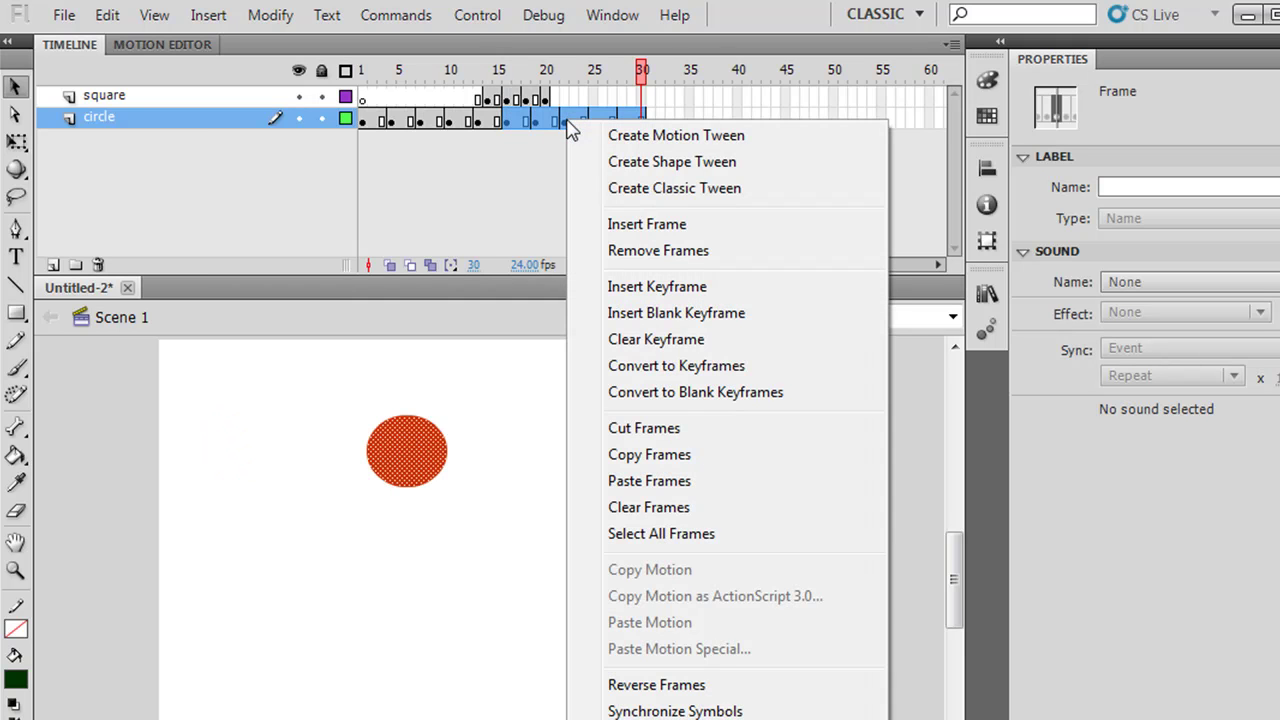
click(656, 685)
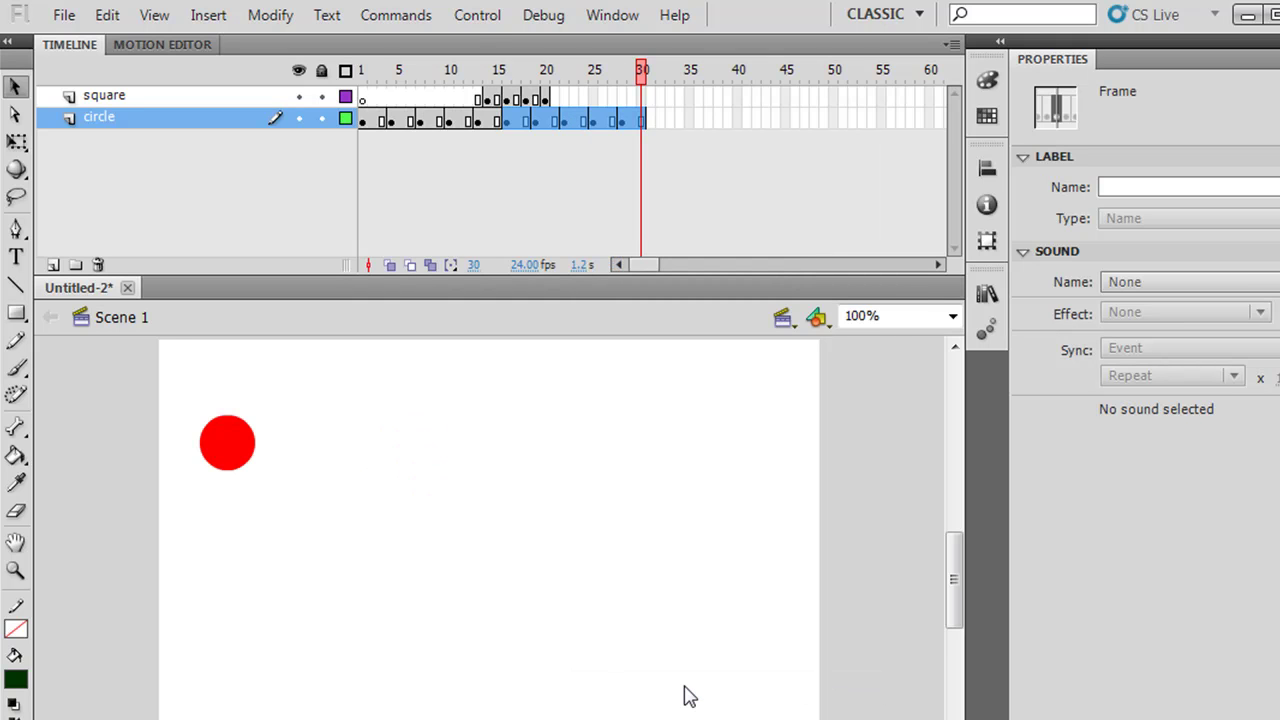
mouse_move(643, 77)
mouse_down()
mouse_move(370, 57)
mouse_move(488, 51)
mouse_move(624, 72)
mouse_up()
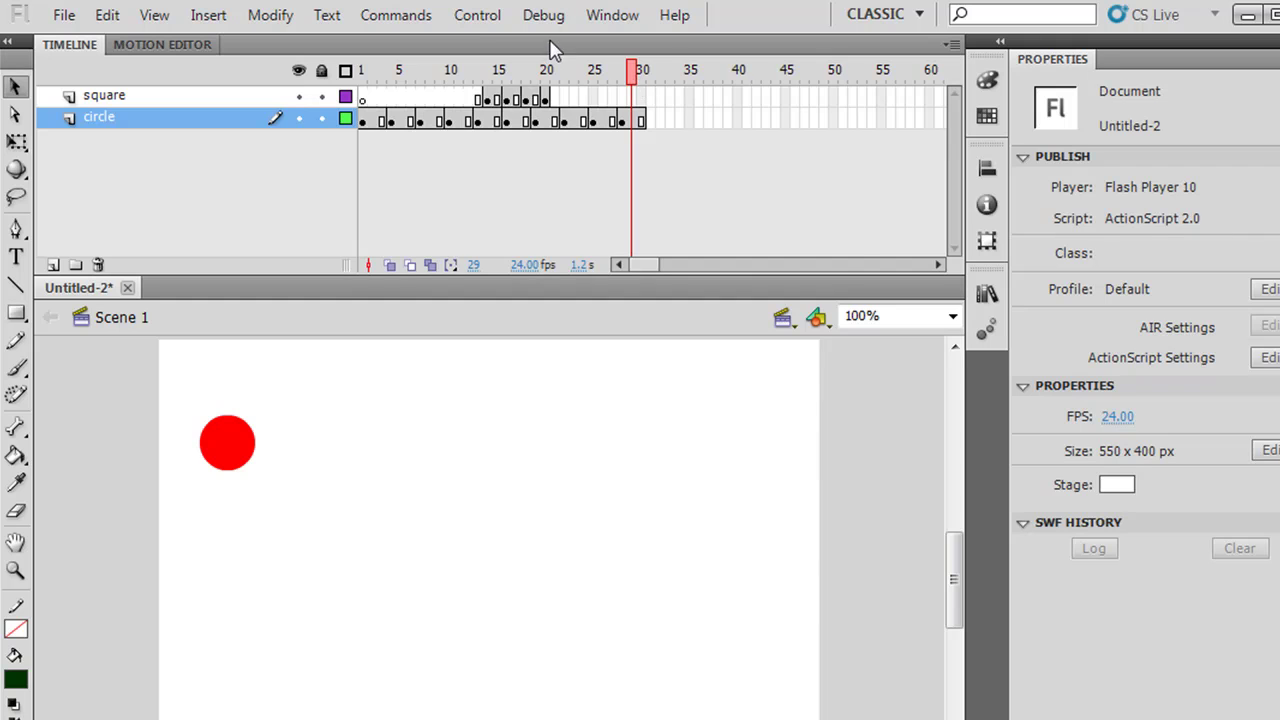
click(480, 16)
click(500, 43)
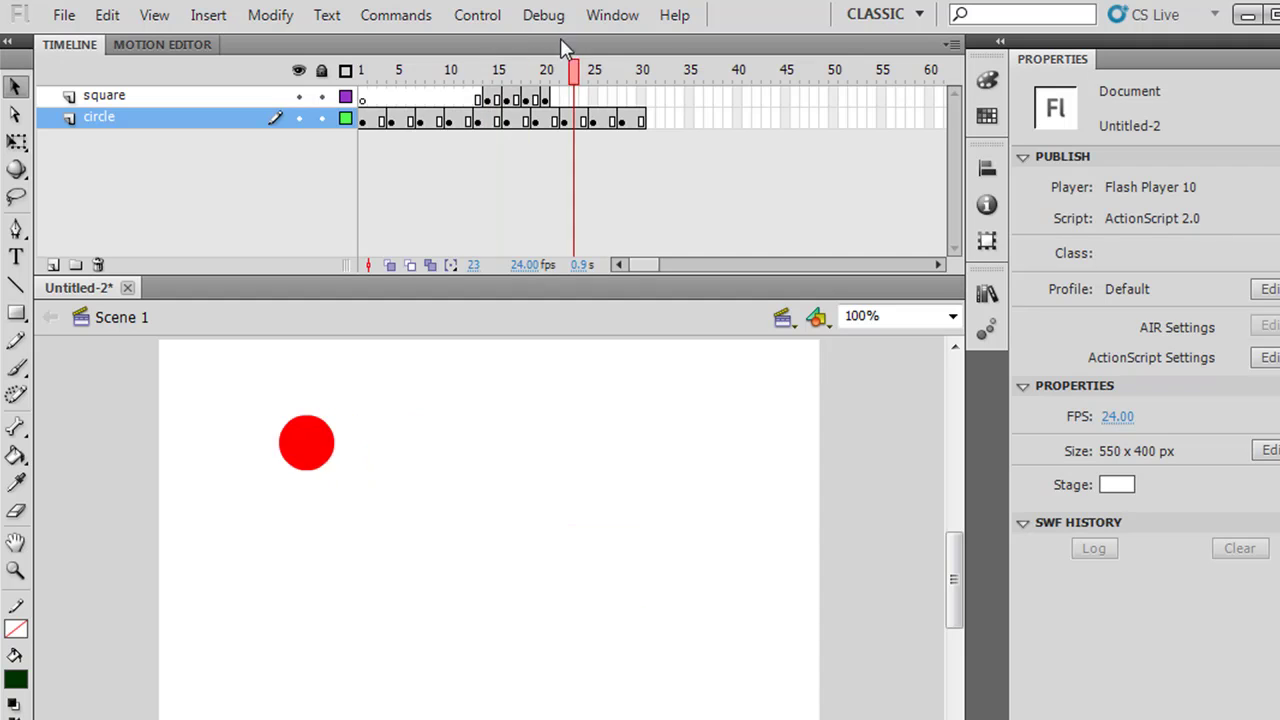
click(487, 18)
click(485, 42)
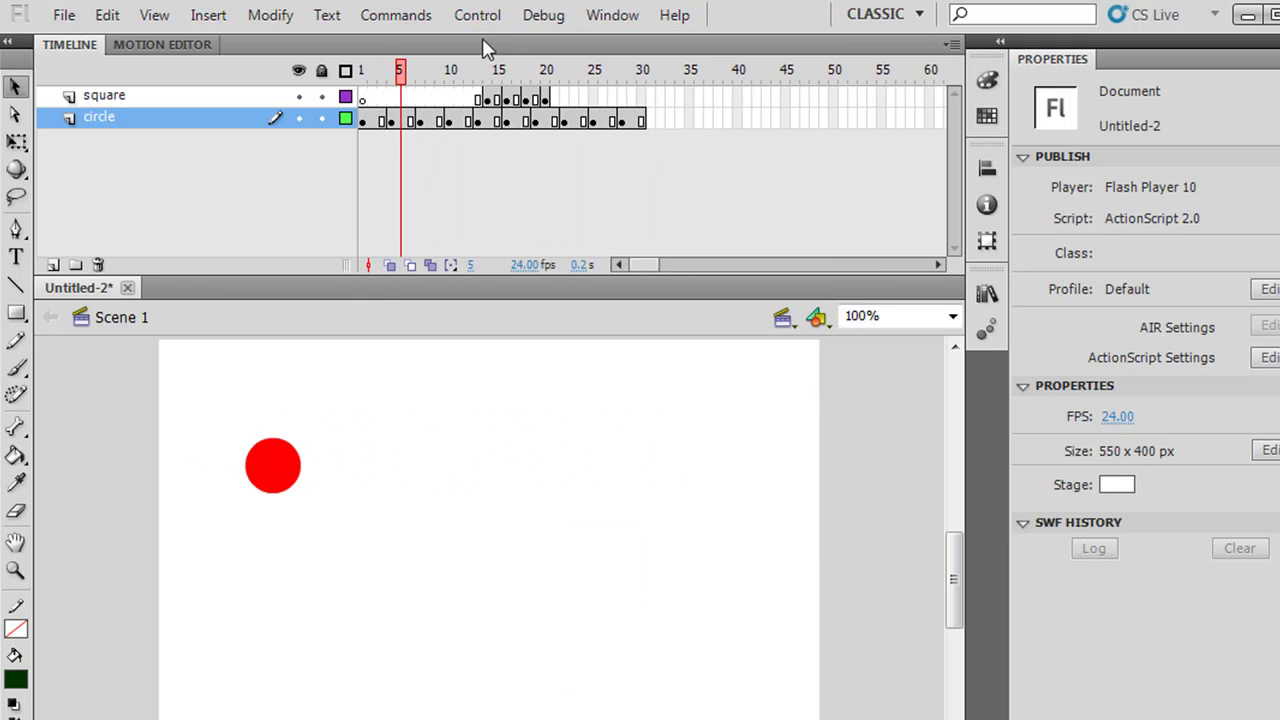
click(489, 100)
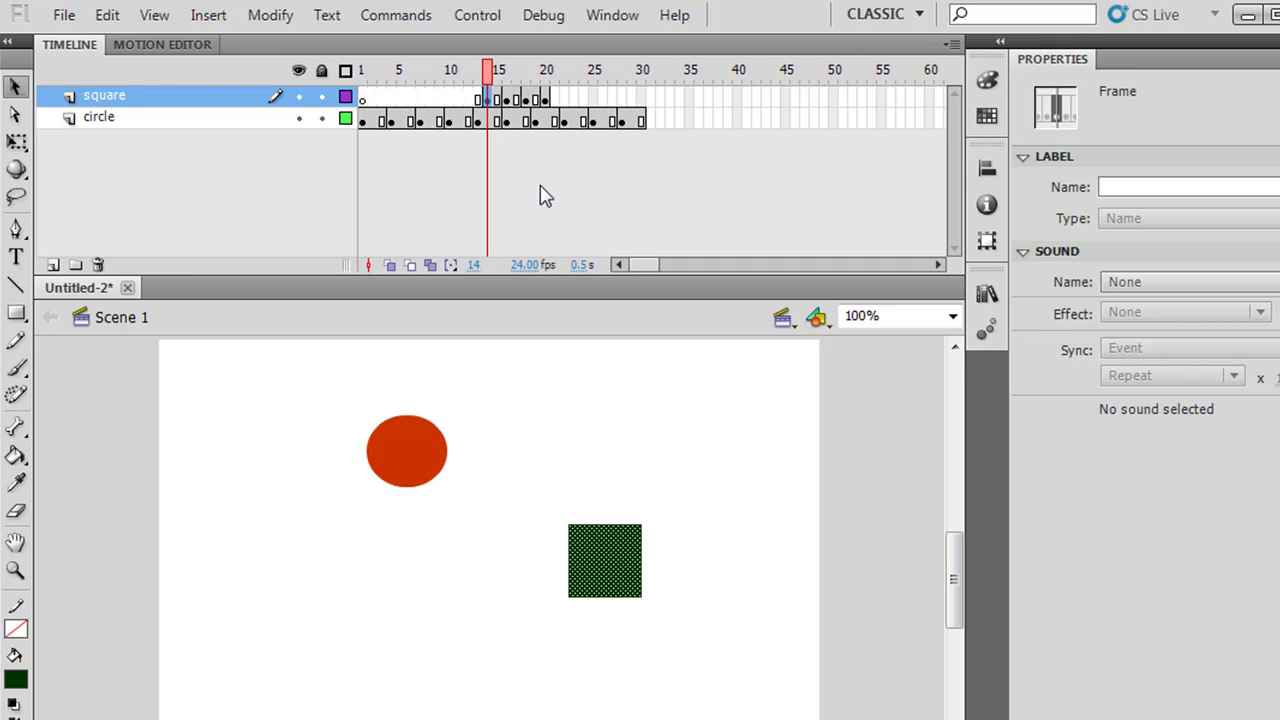
- Move the green square over the red circle at frame 14
click(547, 100)
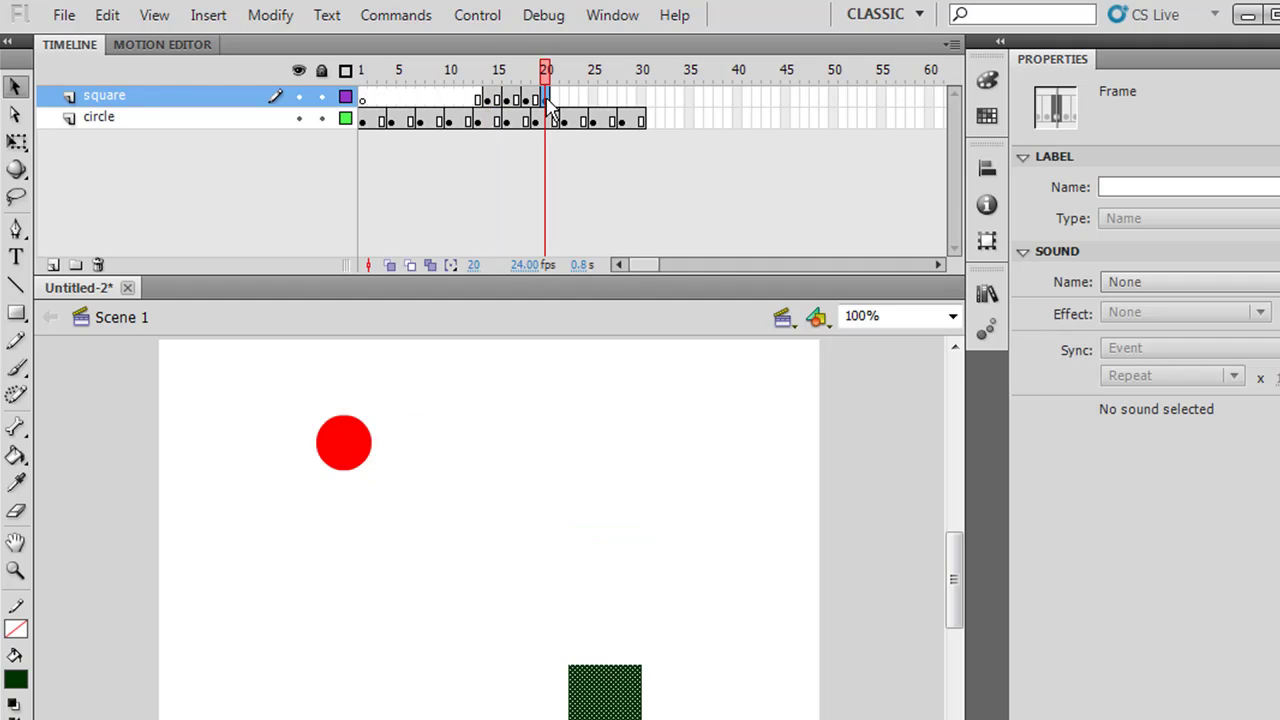
click(490, 102)
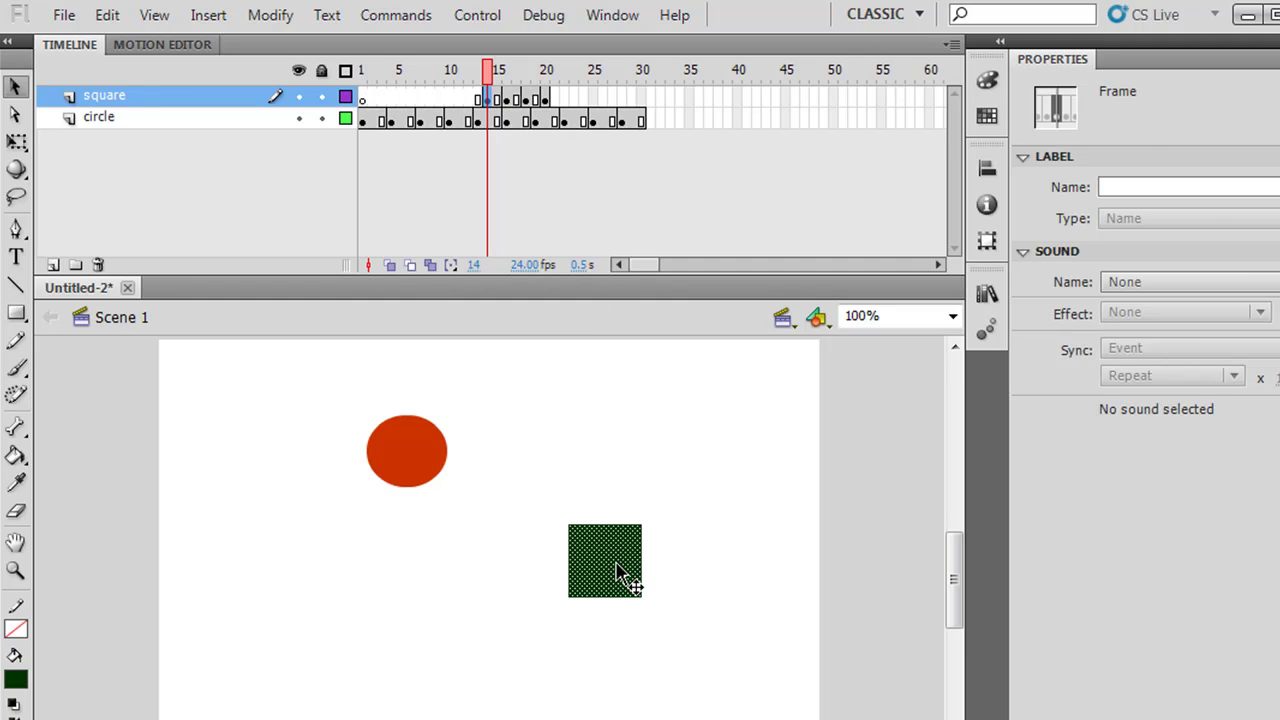
drag(617, 573, 430, 475)
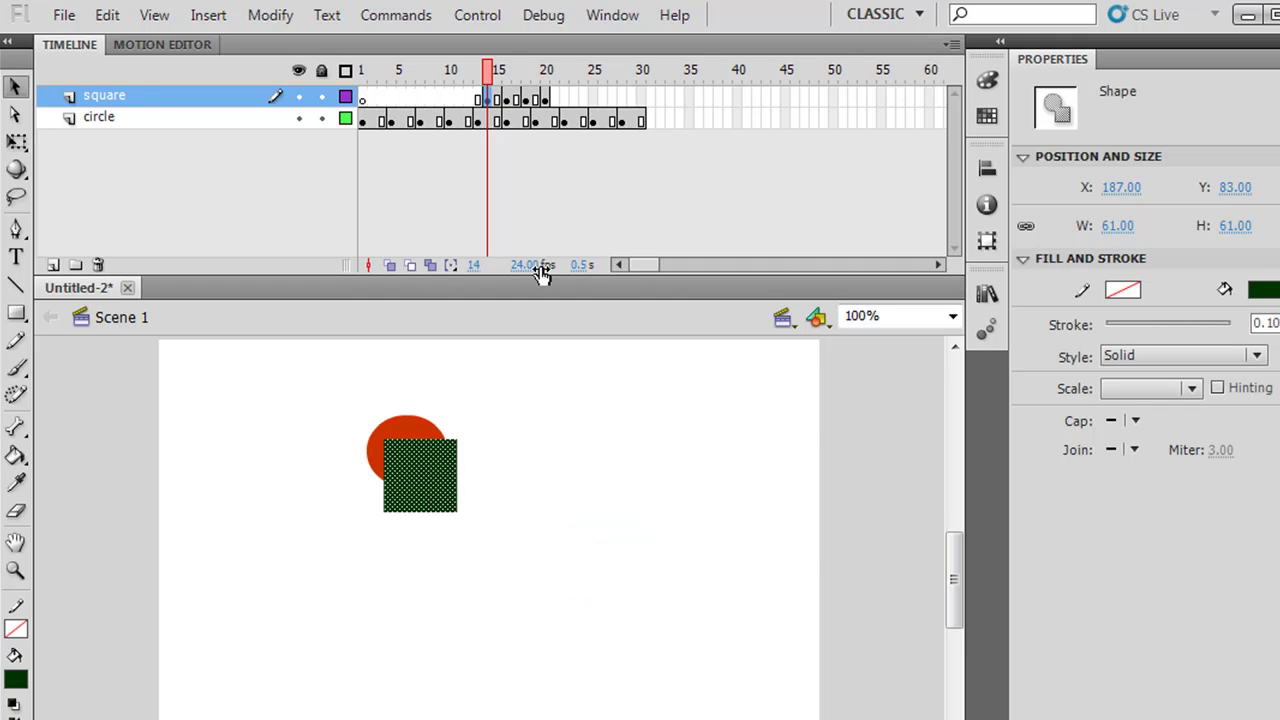
- Move the square upward at frames 16, 18 and 20, reaching X 249, Y -14
click(508, 101)
drag(600, 624, 439, 449)
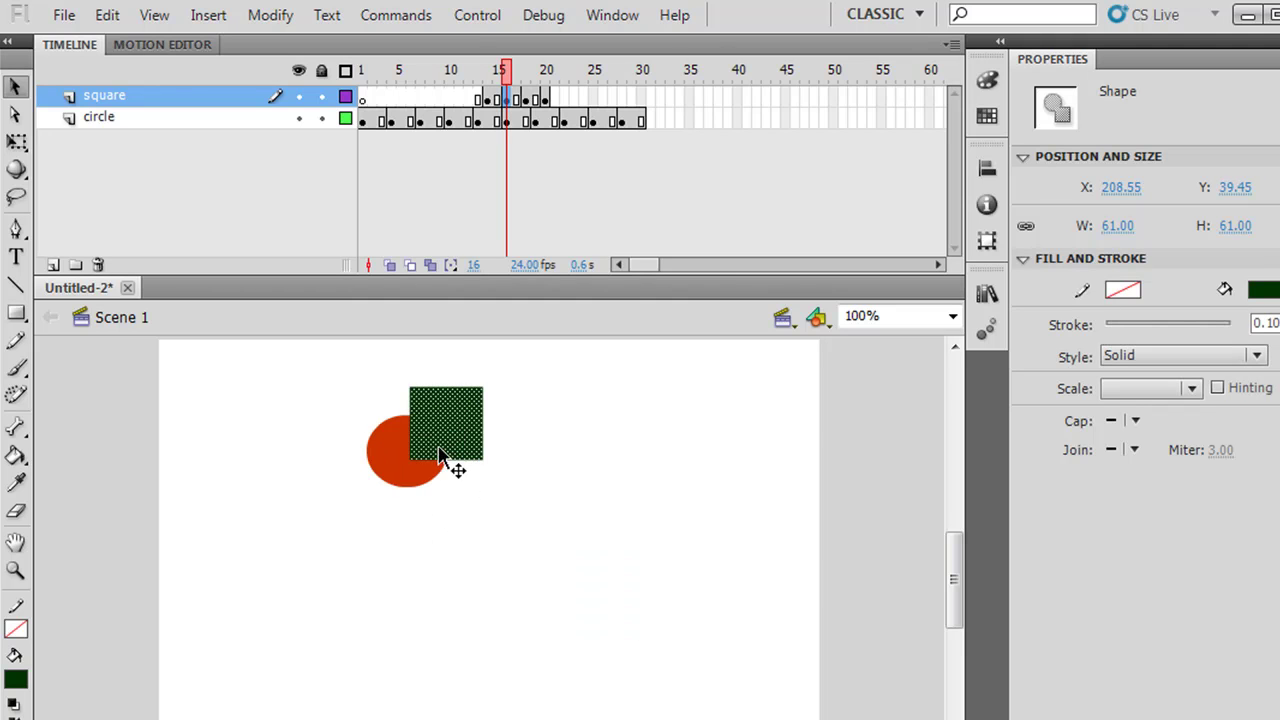
click(527, 100)
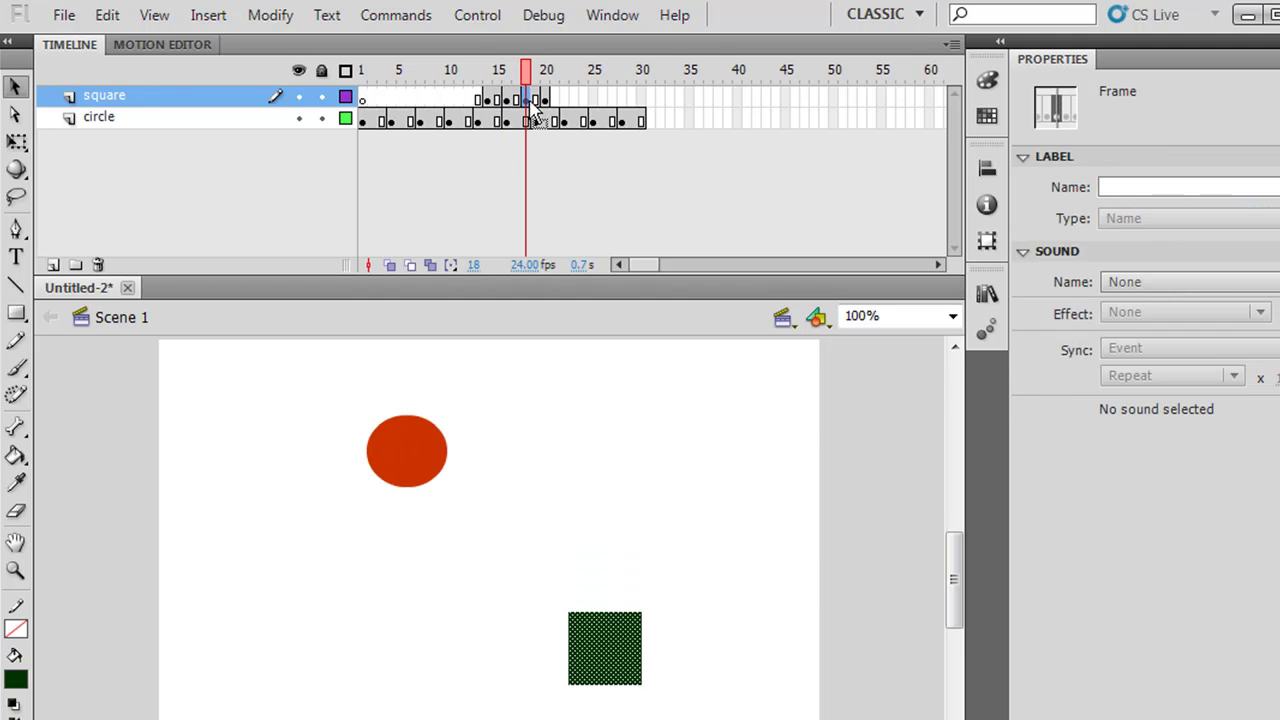
drag(618, 673, 484, 418)
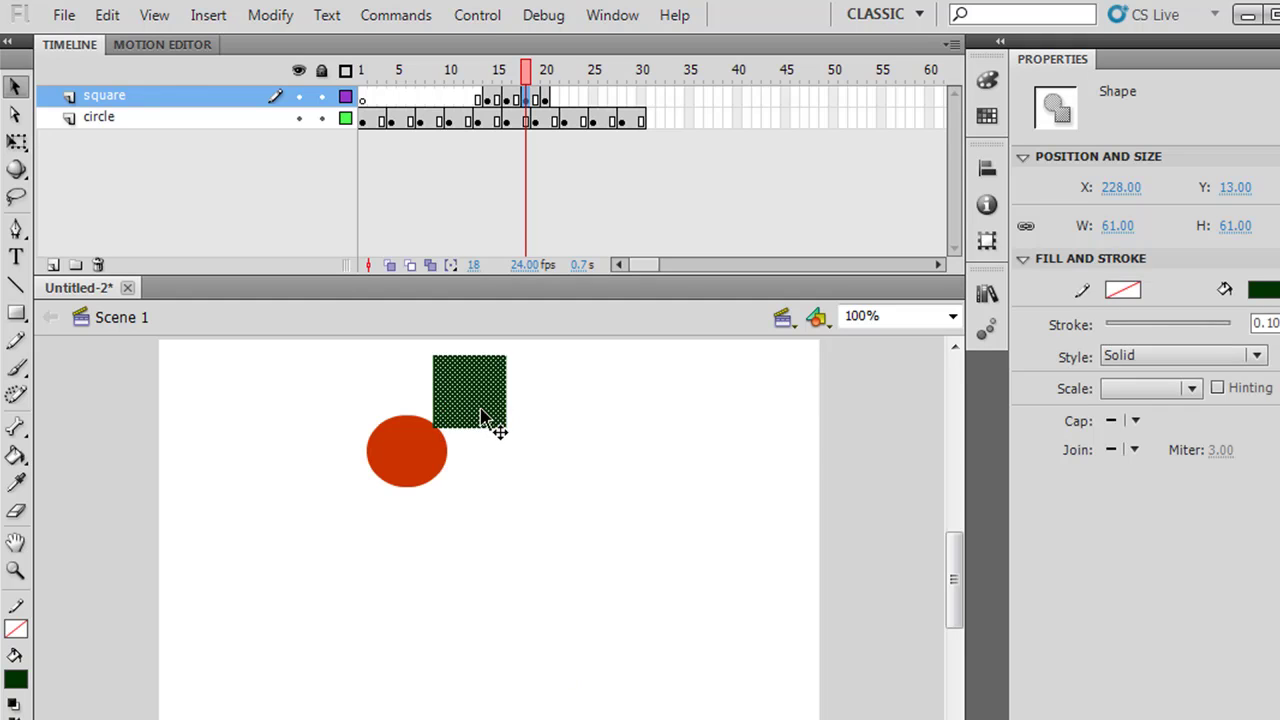
click(546, 100)
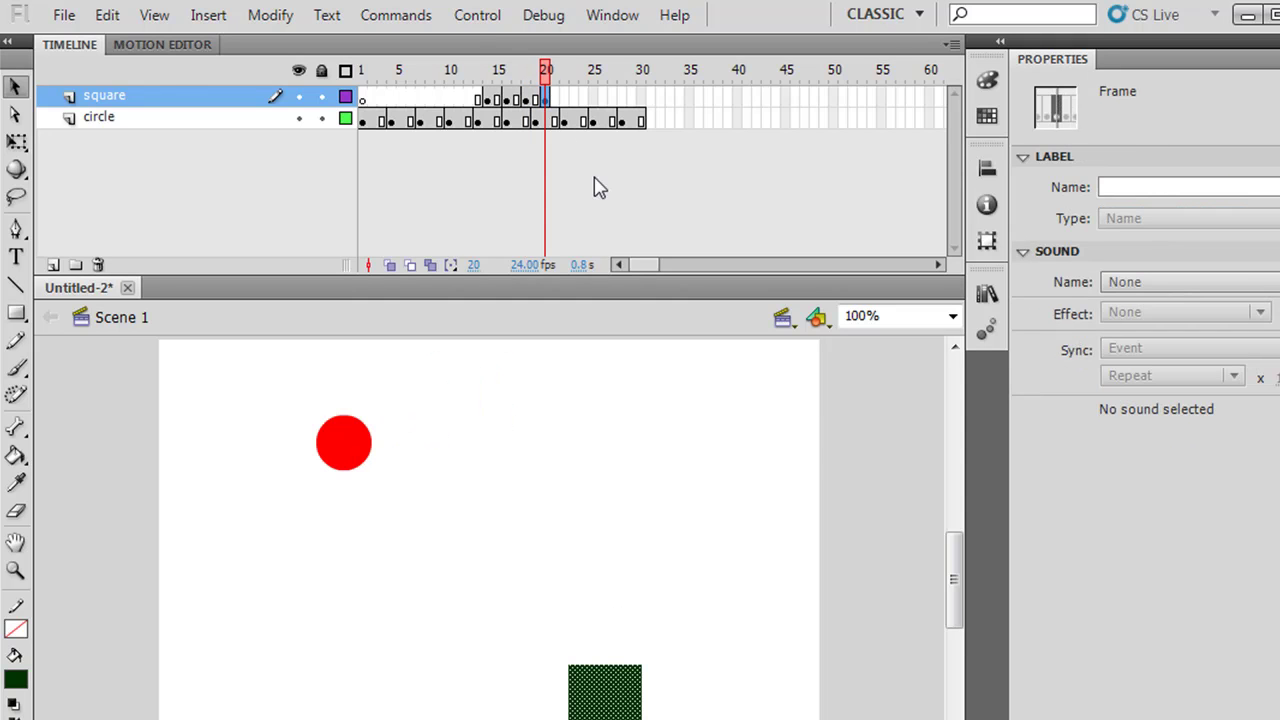
drag(464, 420, 488, 374)
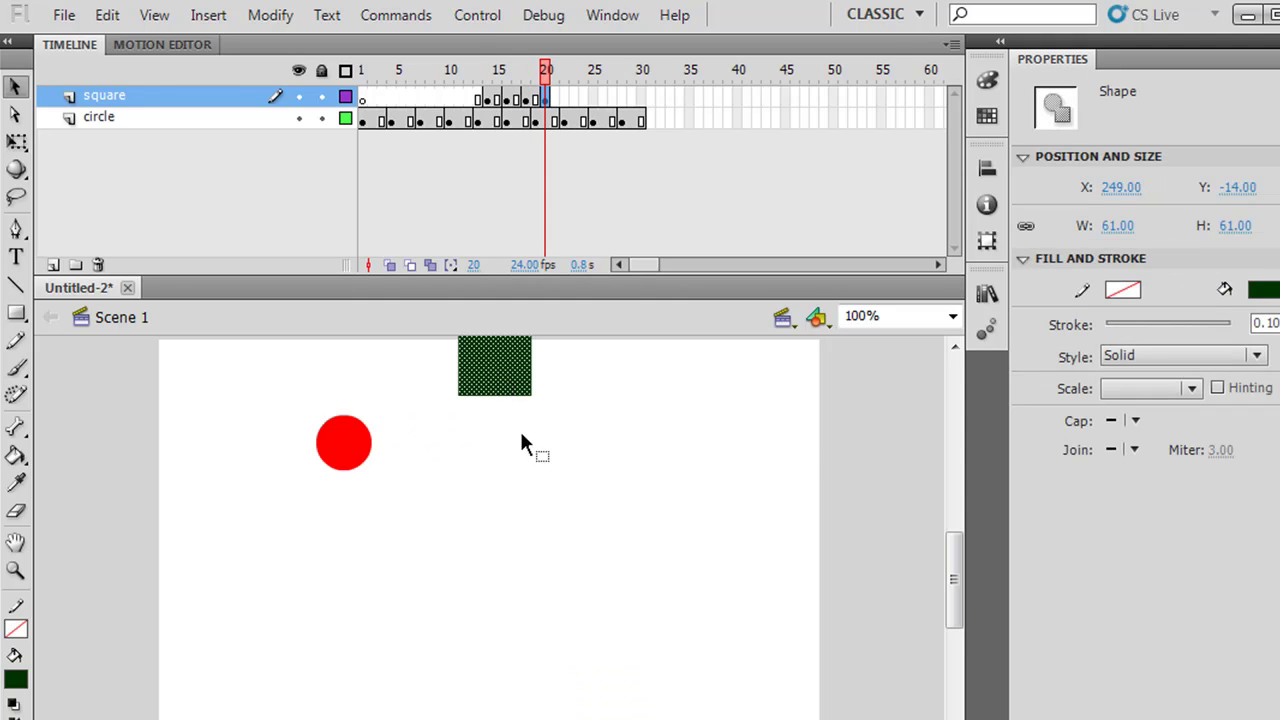
mouse_move(549, 78)
mouse_down()
mouse_move(443, 80)
mouse_move(546, 88)
mouse_up()
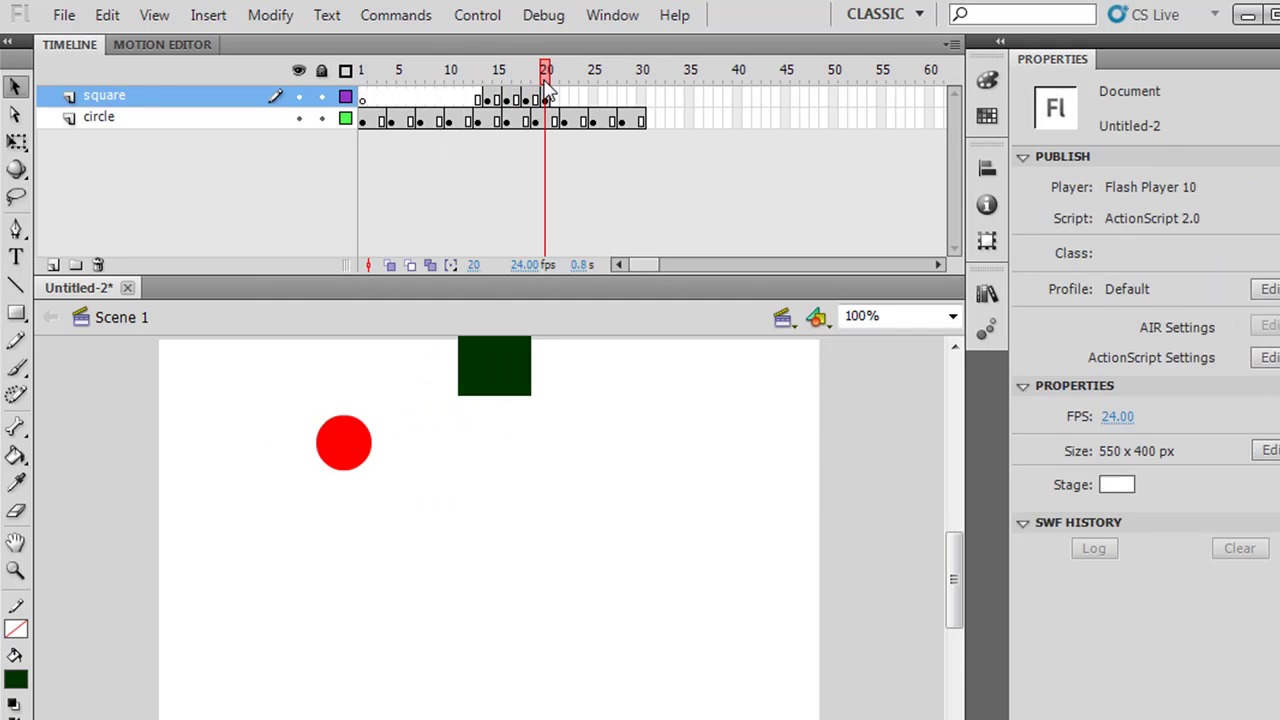
- Add a keyframe at square-layer frame 30 and preview the animation from frame 1
click(641, 98)
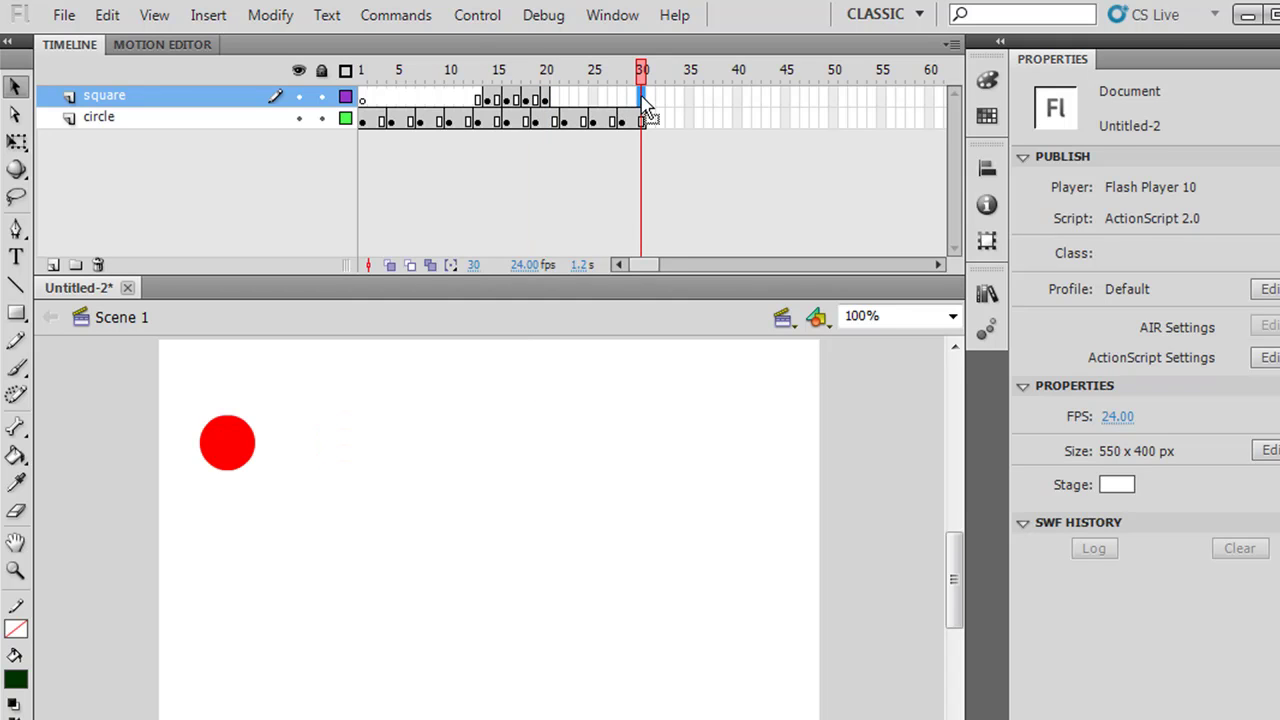
key(F6)
drag(645, 78, 361, 70)
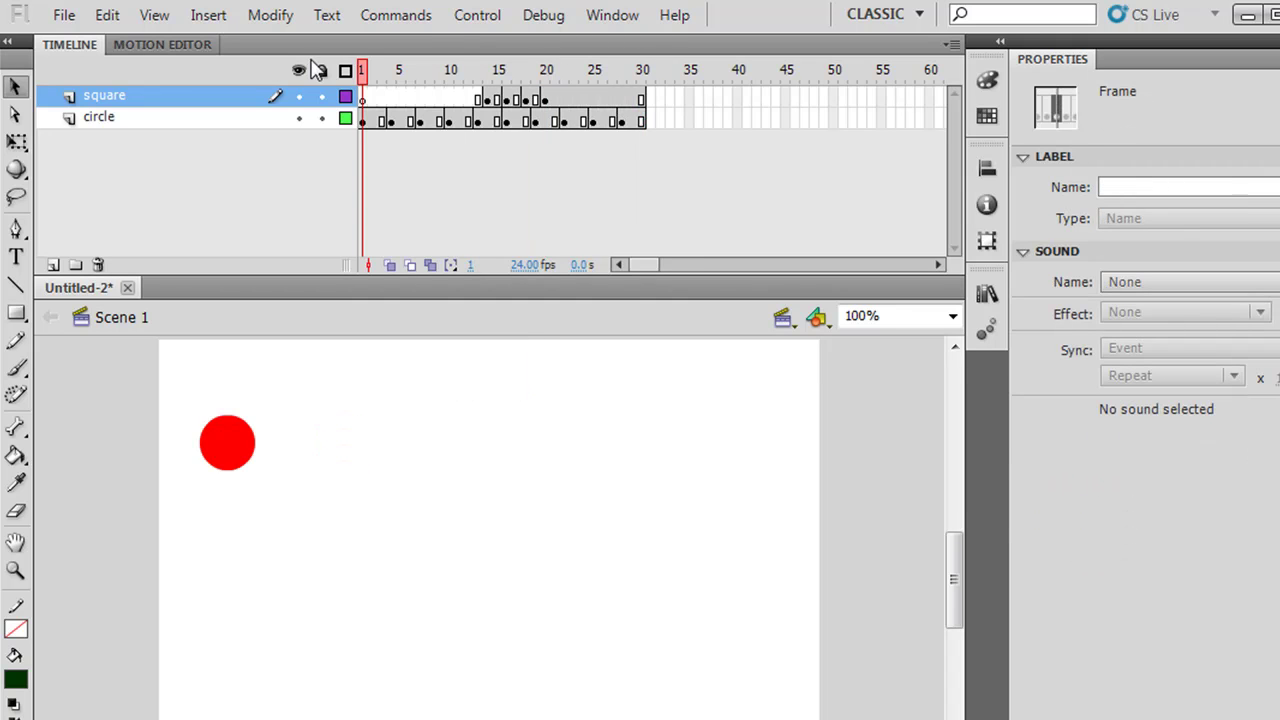
click(480, 15)
click(500, 42)
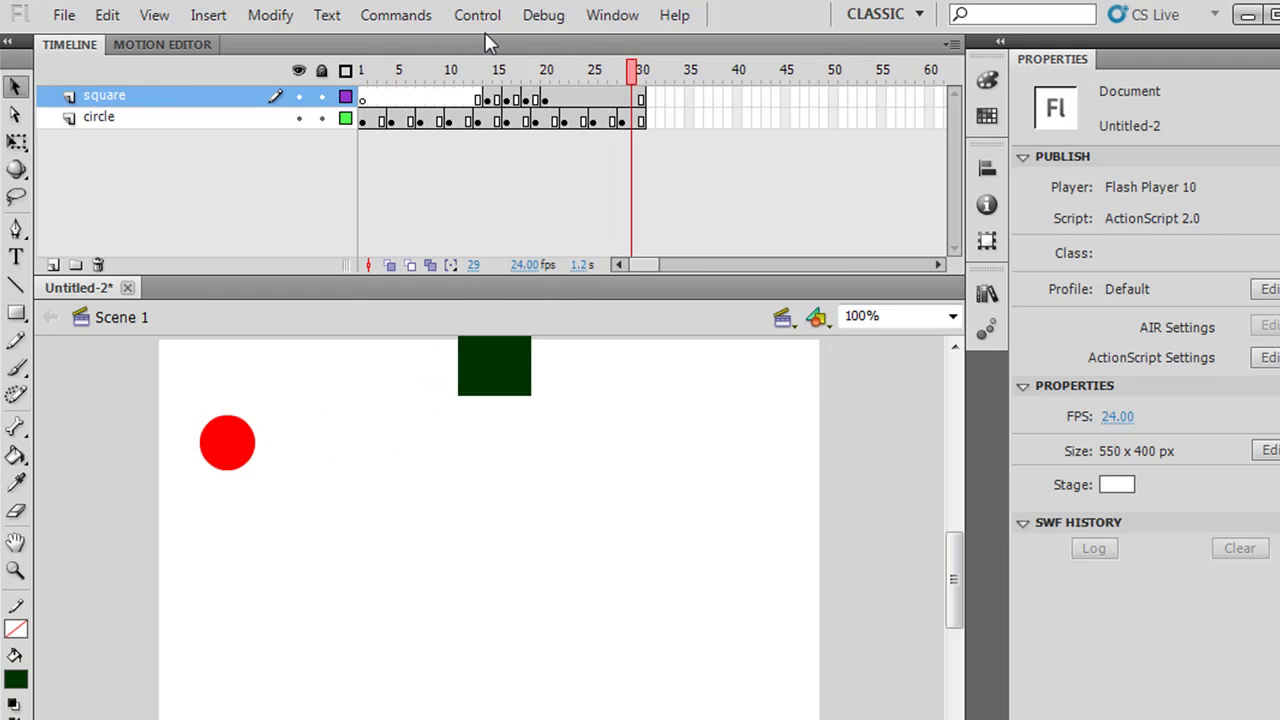
click(480, 16)
click(502, 45)
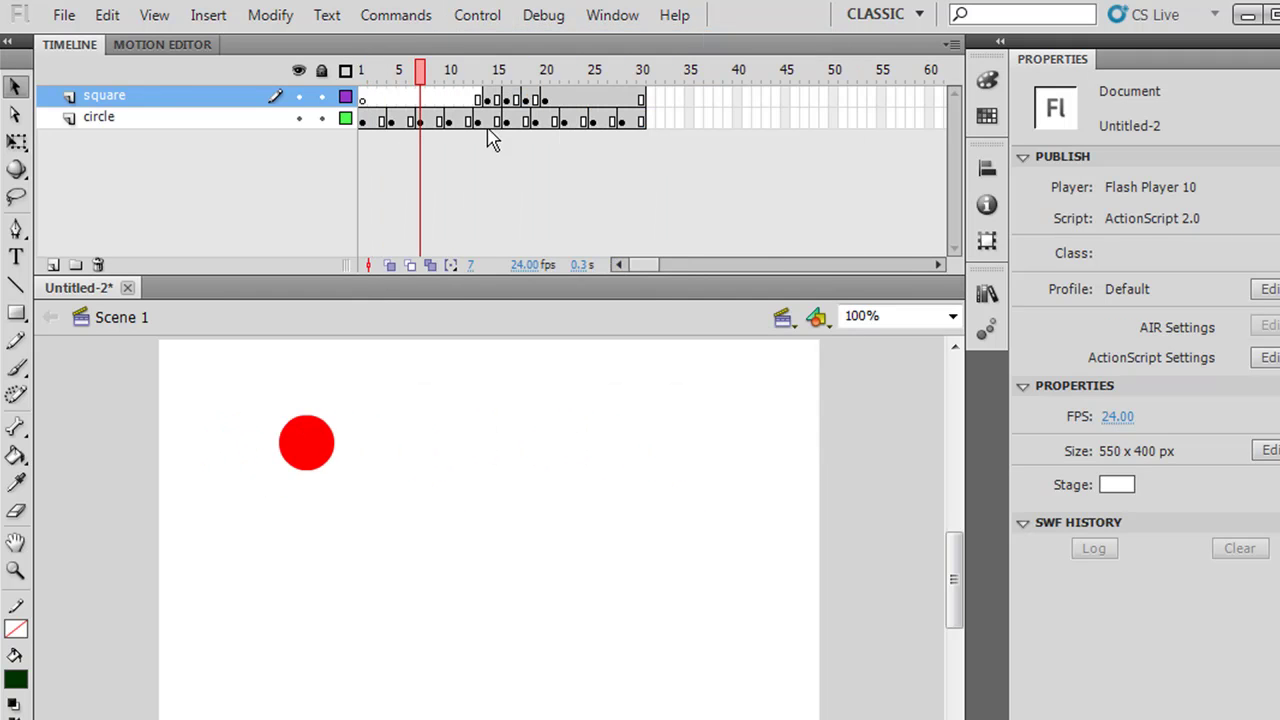
- Move the square's frame-14 keyframe to frame 1 and preview the result
click(487, 101)
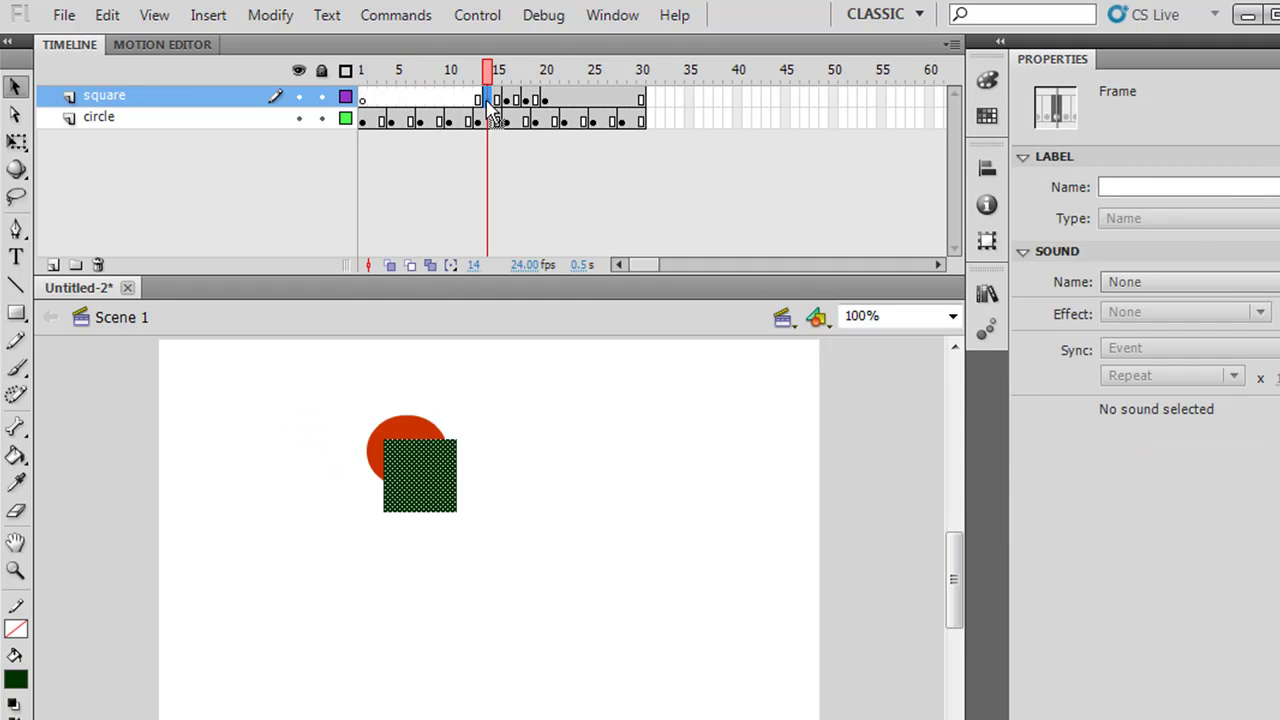
drag(489, 101, 366, 101)
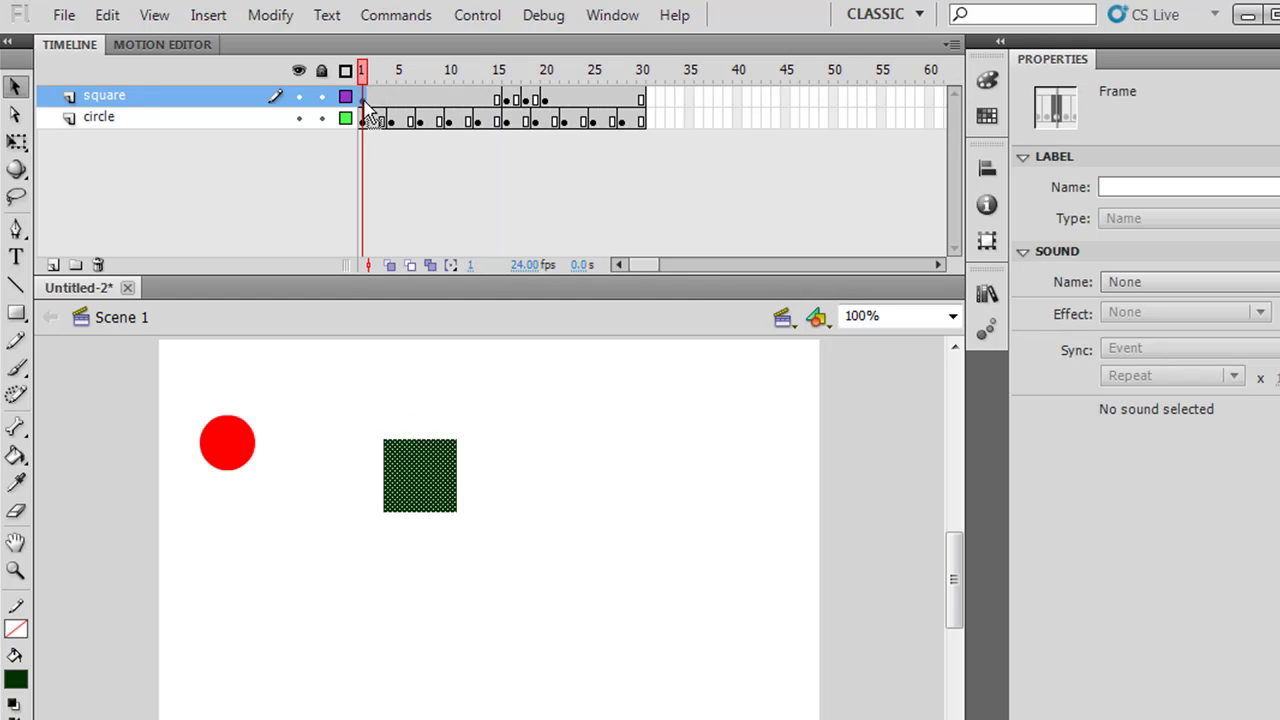
click(477, 15)
click(490, 41)
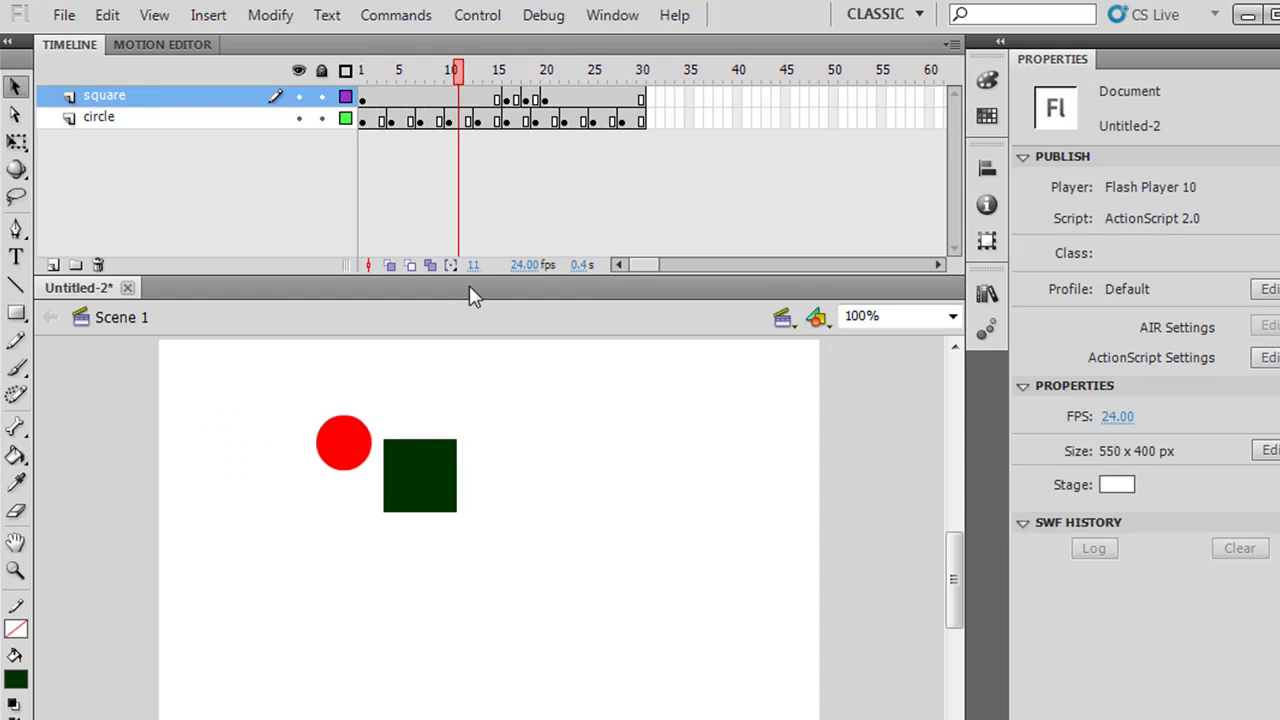
click(454, 26)
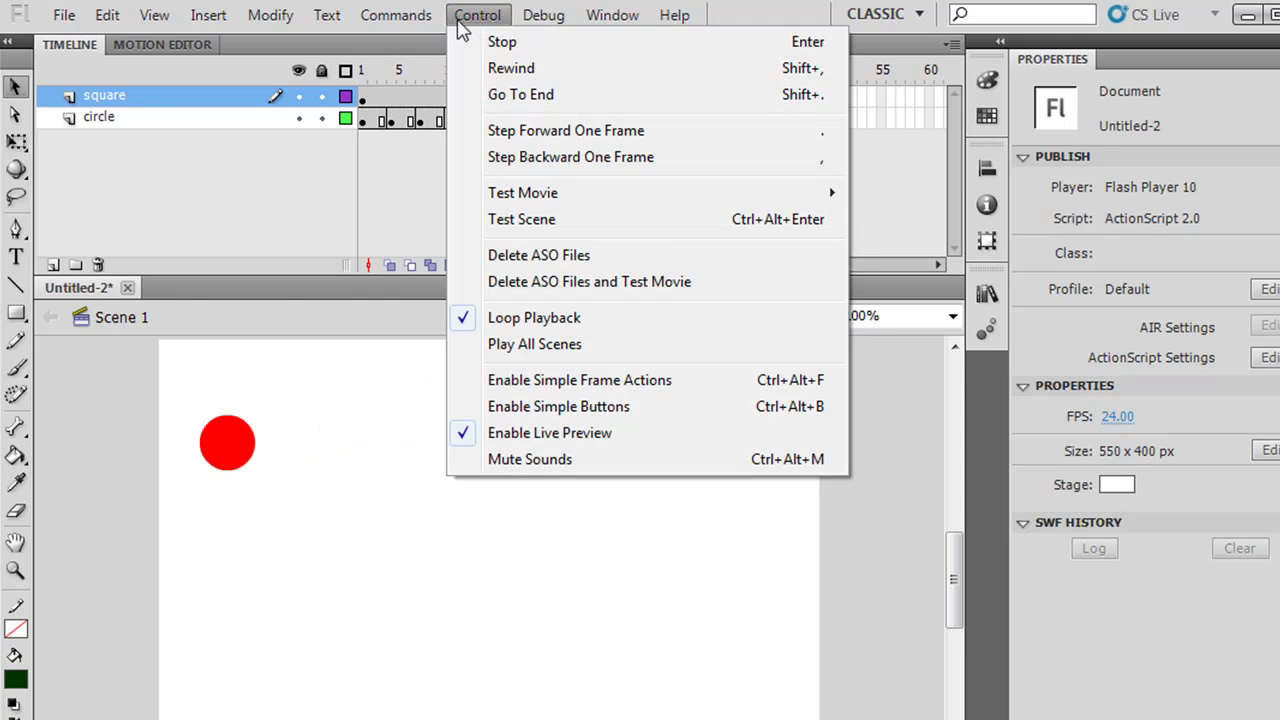
click(497, 40)
- Shift the square's frame-16 keyframe to frame 11 and preview the retimed animation
click(505, 101)
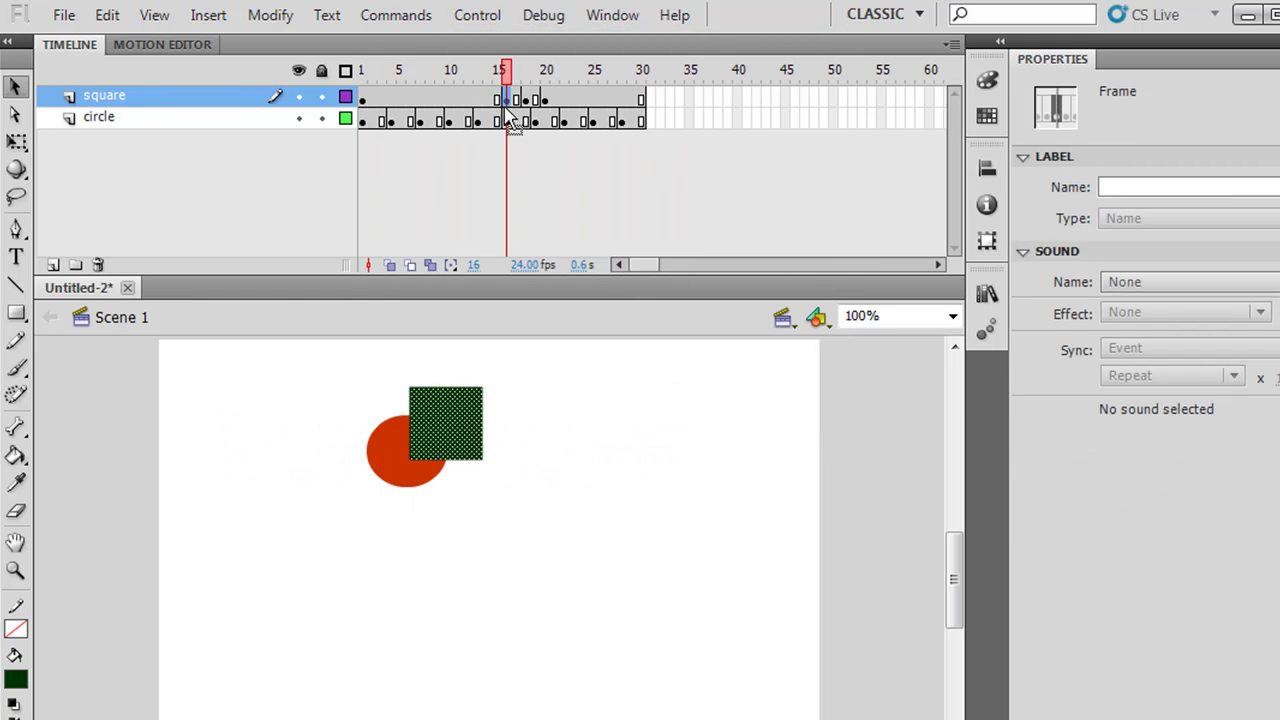
drag(505, 101, 348, 70)
click(477, 15)
click(500, 40)
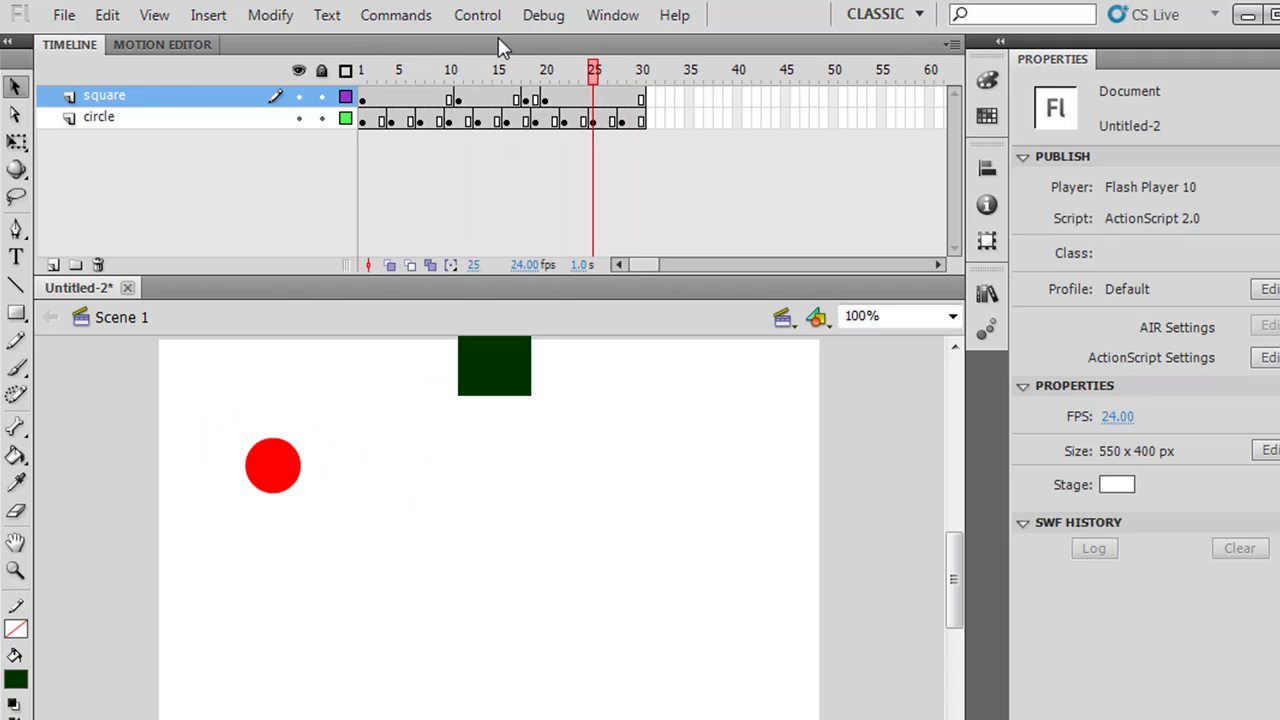
click(467, 20)
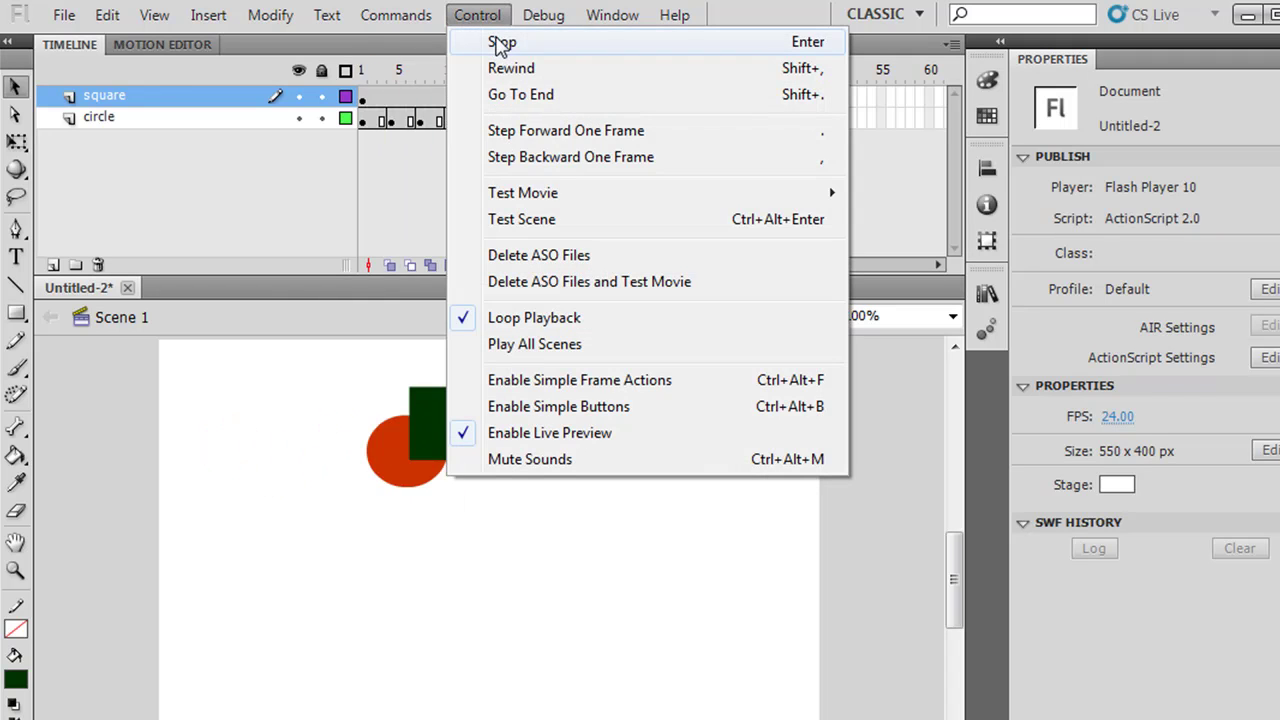
click(500, 40)
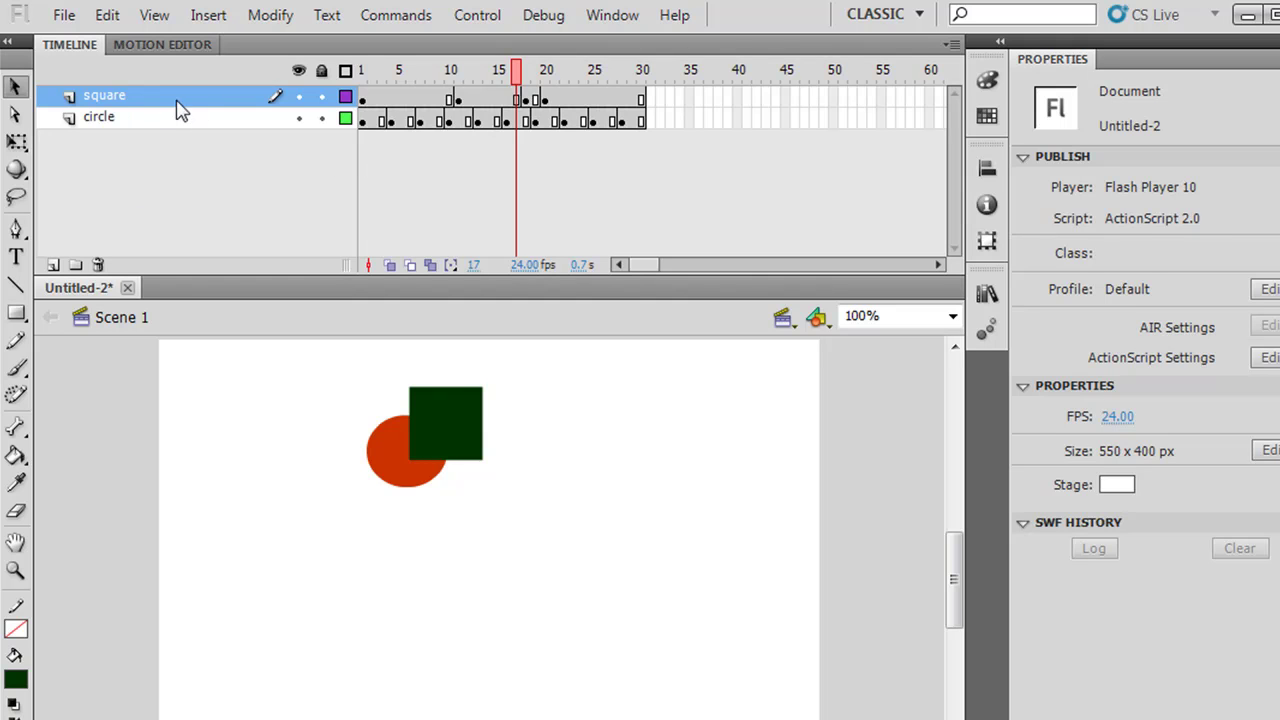
drag(165, 108, 163, 129)
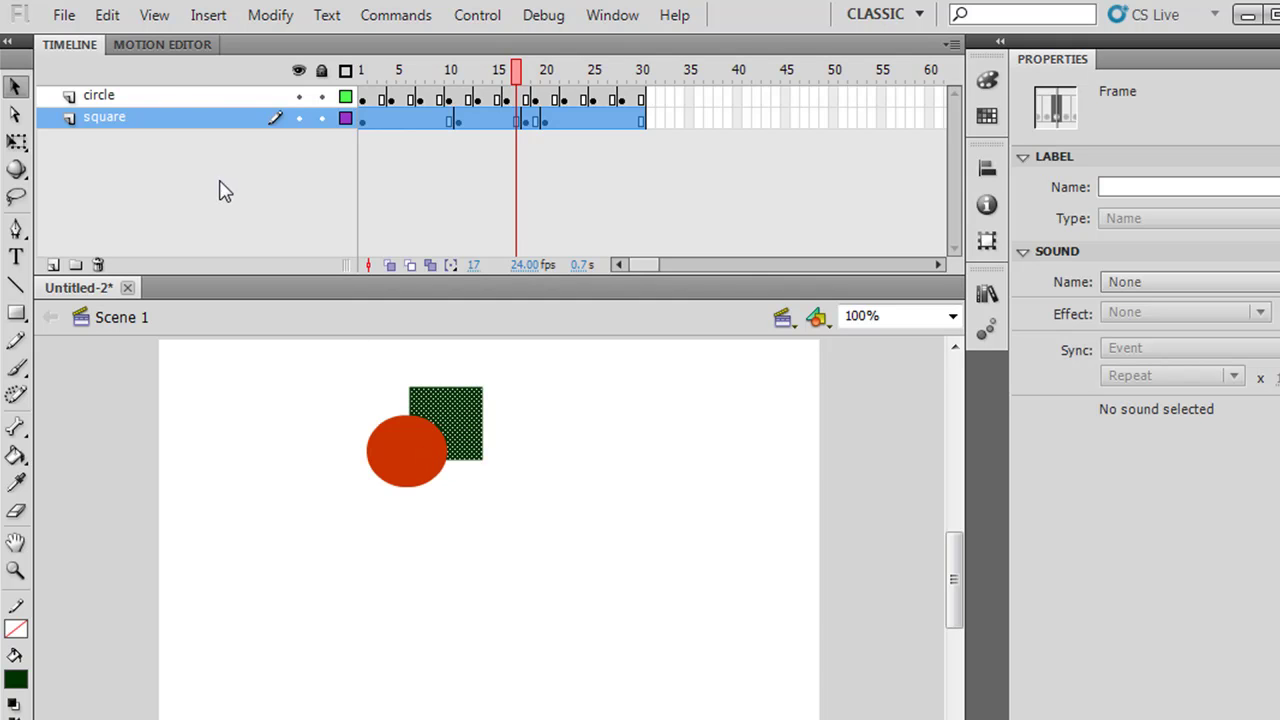
drag(183, 104, 186, 142)
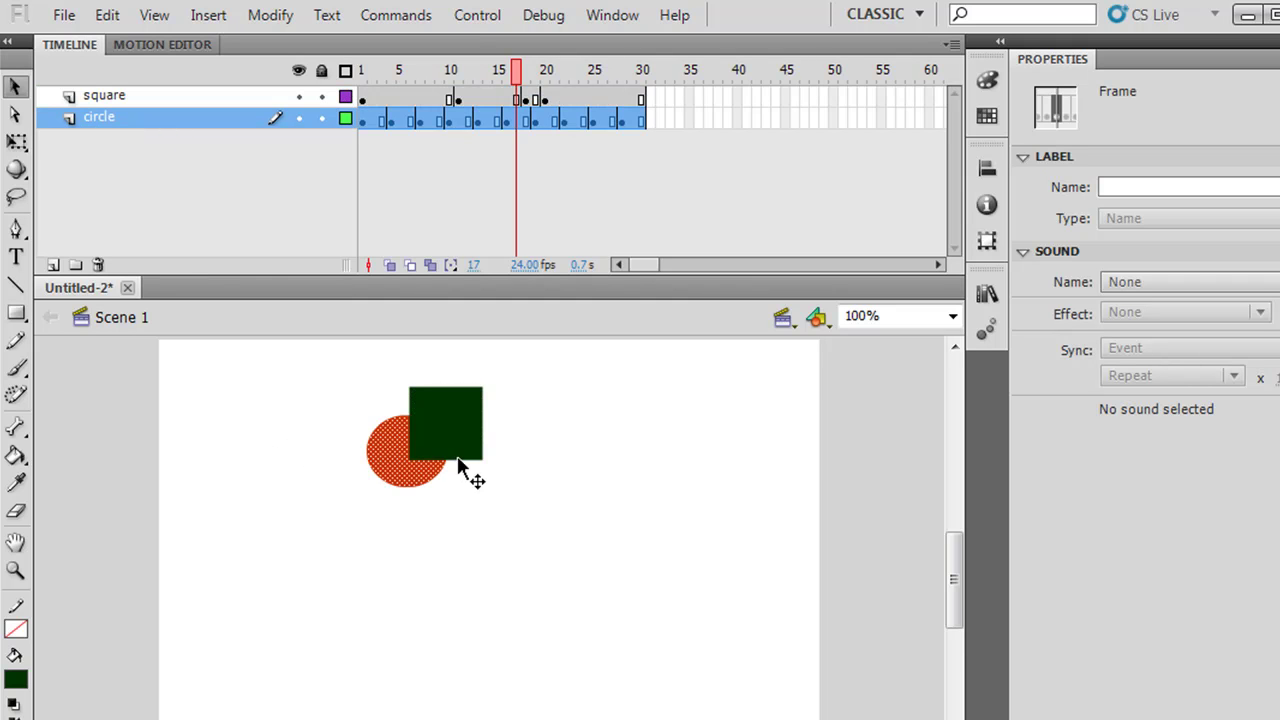
drag(518, 72, 642, 72)
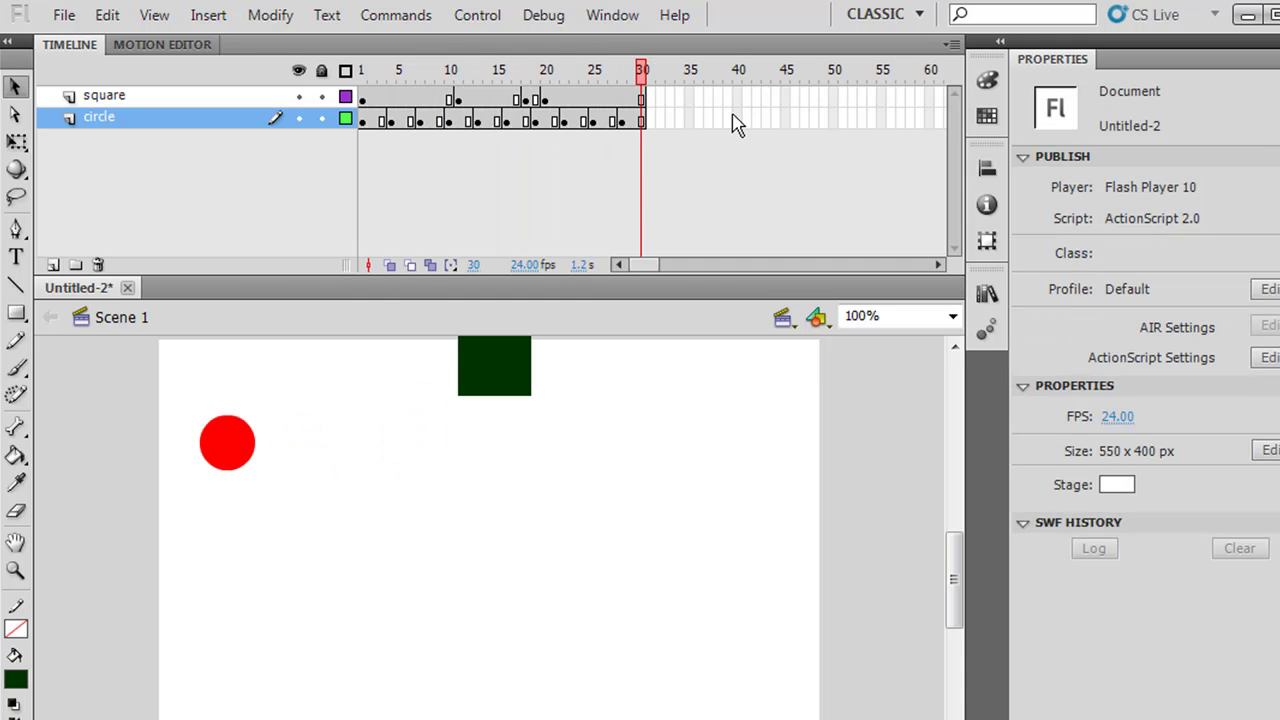
- Remove frames 24–40 from the square layer
drag(740, 106, 584, 102)
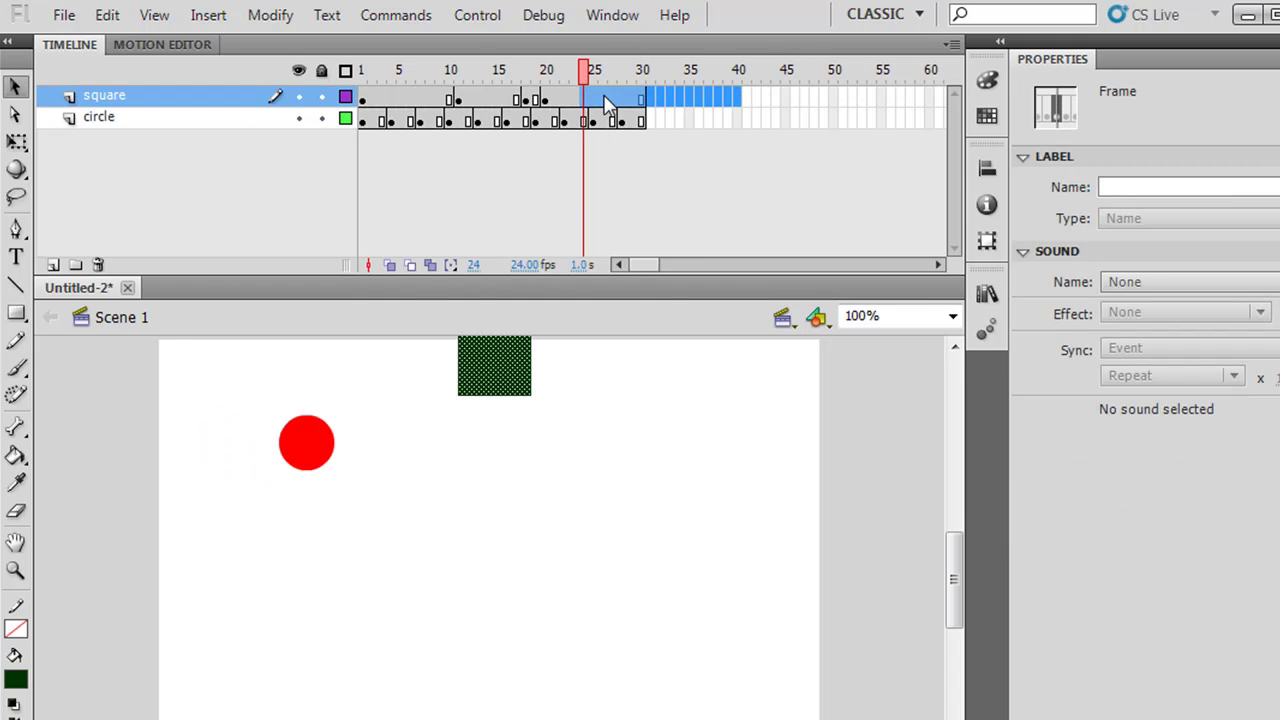
right_click(605, 100)
click(706, 228)
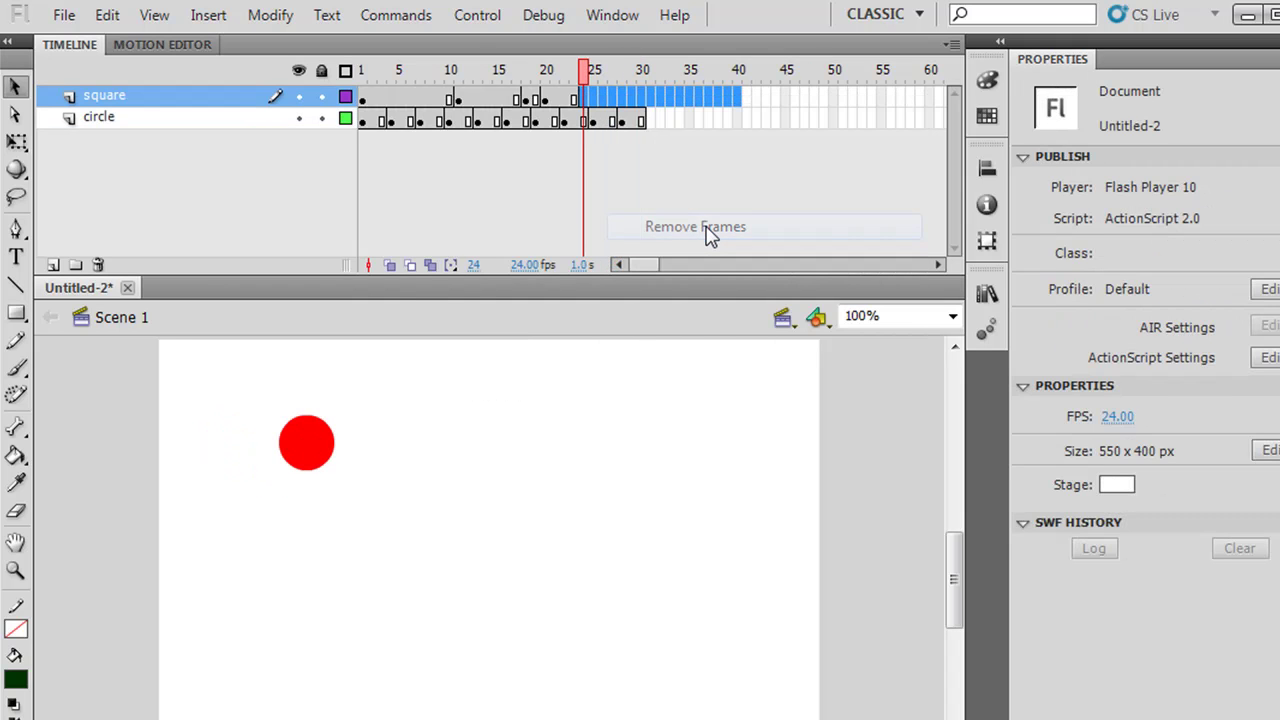
click(688, 201)
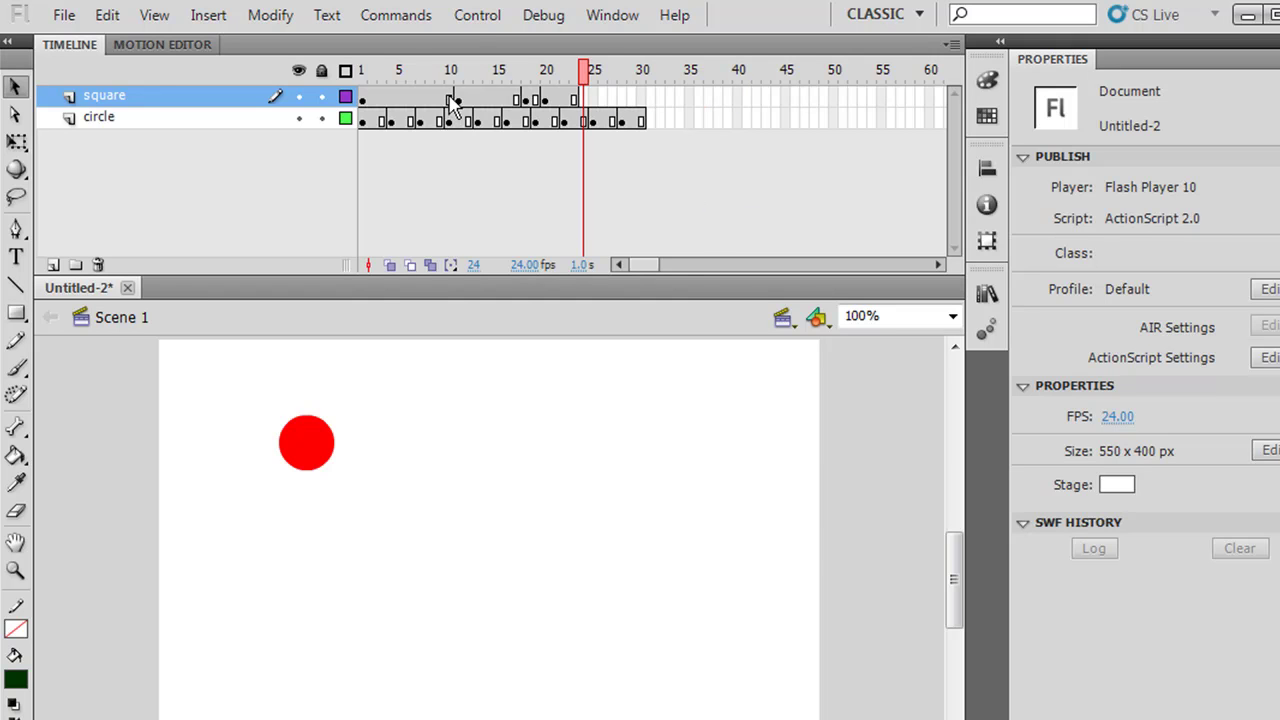
- Insert a blank keyframe at square-layer frame 6 and scrub back to frame 1
click(409, 100)
right_click(410, 101)
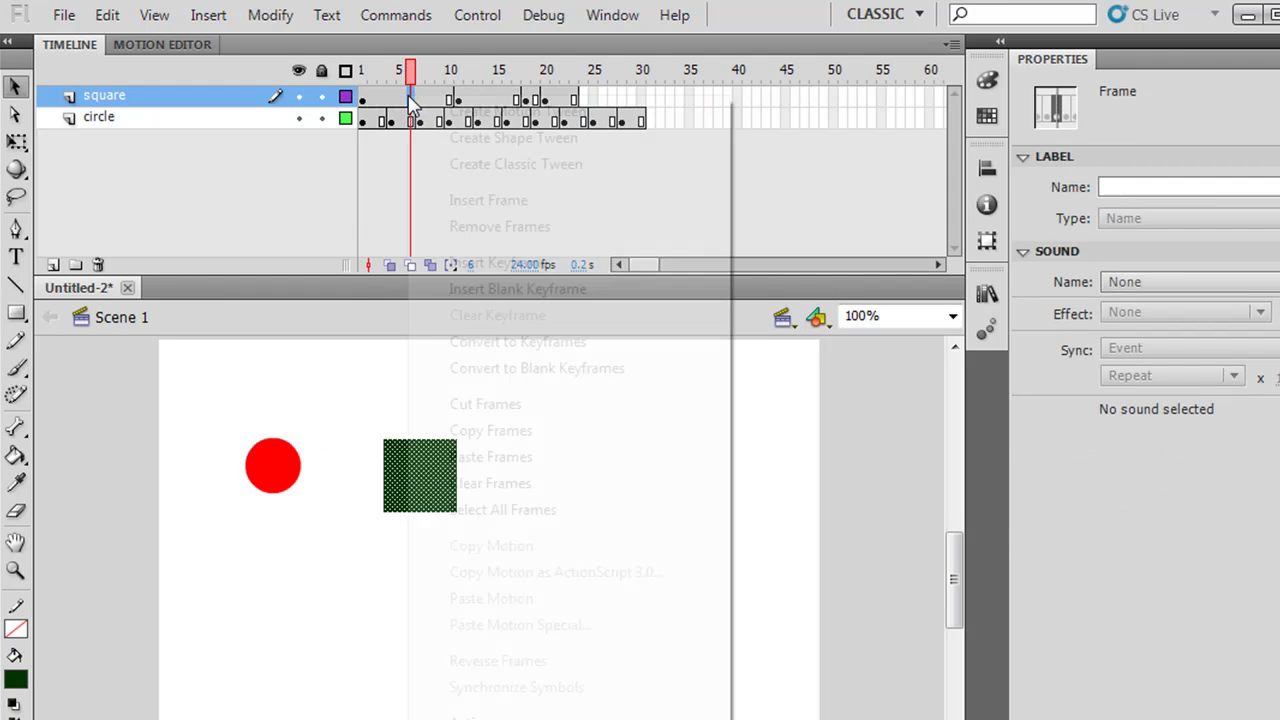
click(500, 289)
drag(414, 74, 584, 76)
click(366, 149)
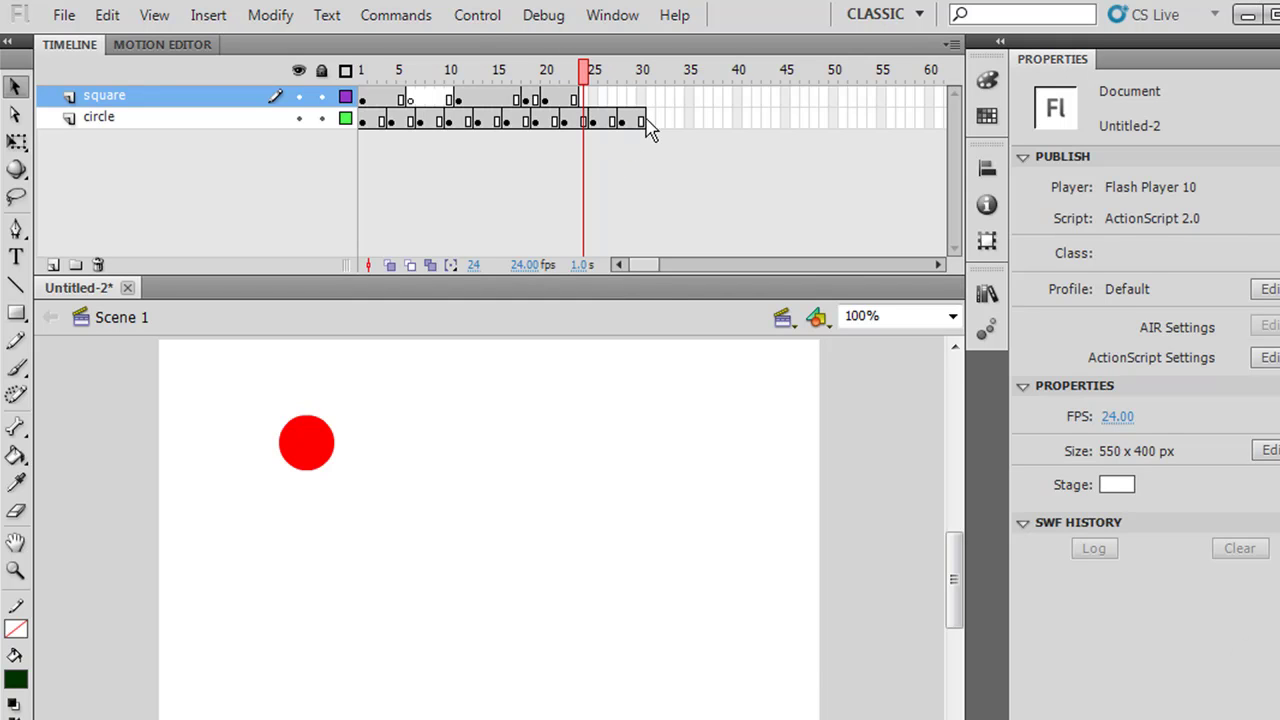
- Add keyframes at frame 50 on both the square and circle layers
click(835, 100)
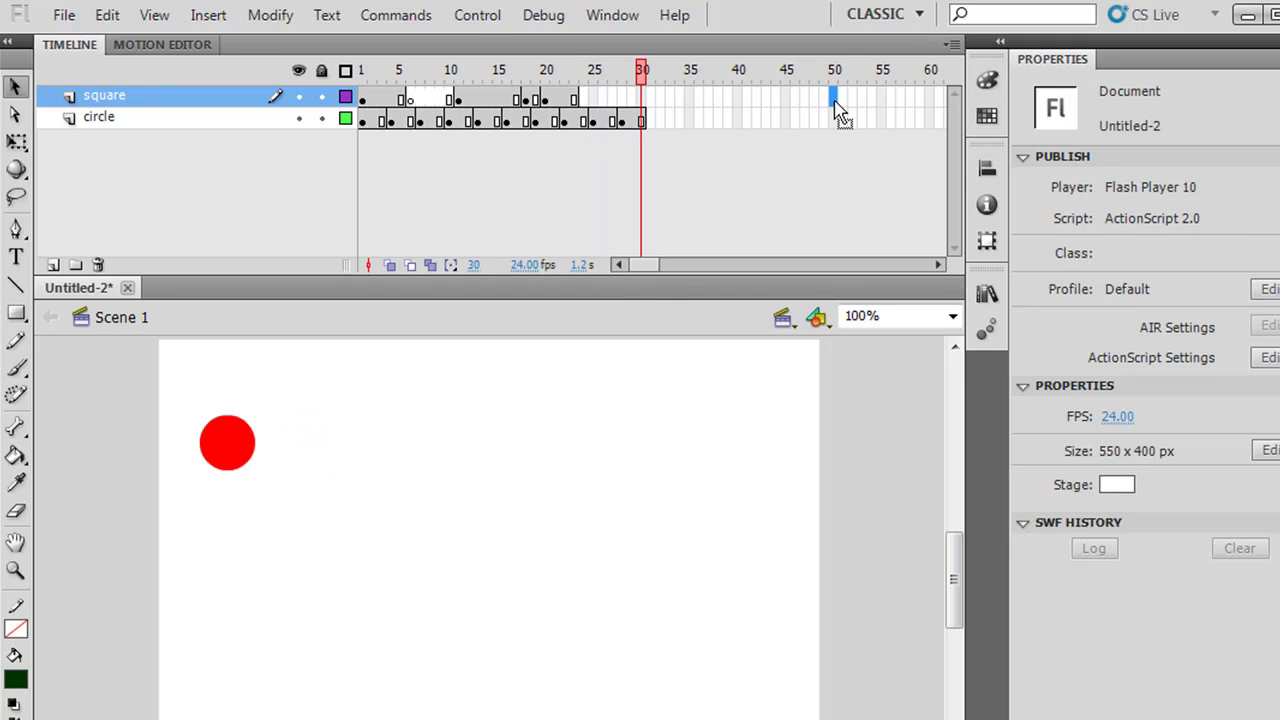
key(F6)
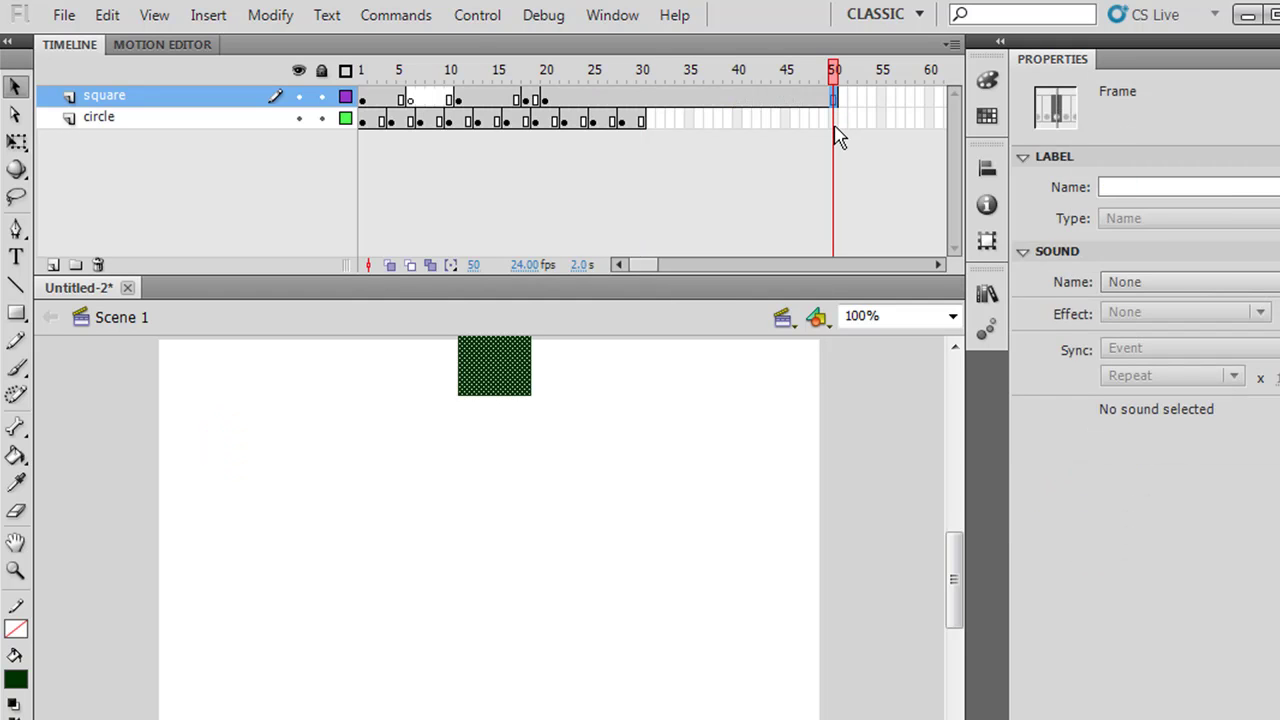
click(834, 120)
key(F6)
drag(834, 70, 290, 37)
- Play and then stop the 50-frame animation preview
click(477, 15)
click(500, 42)
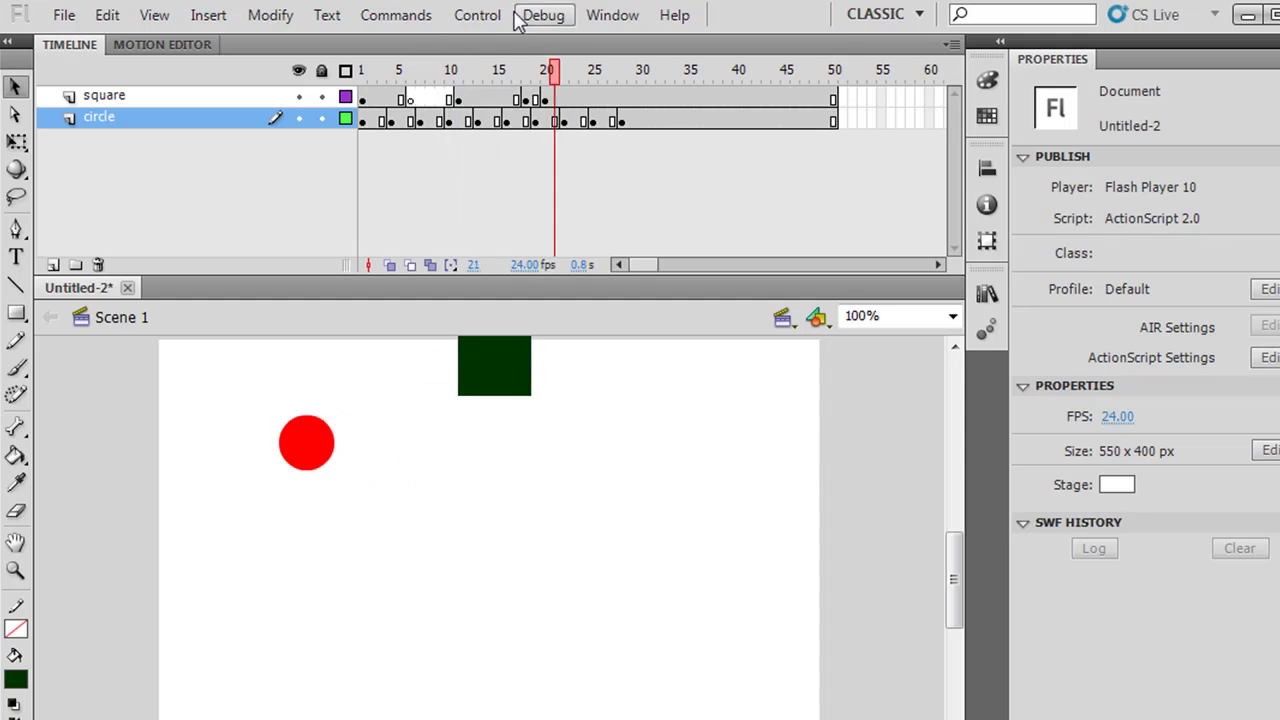
click(477, 18)
click(501, 44)
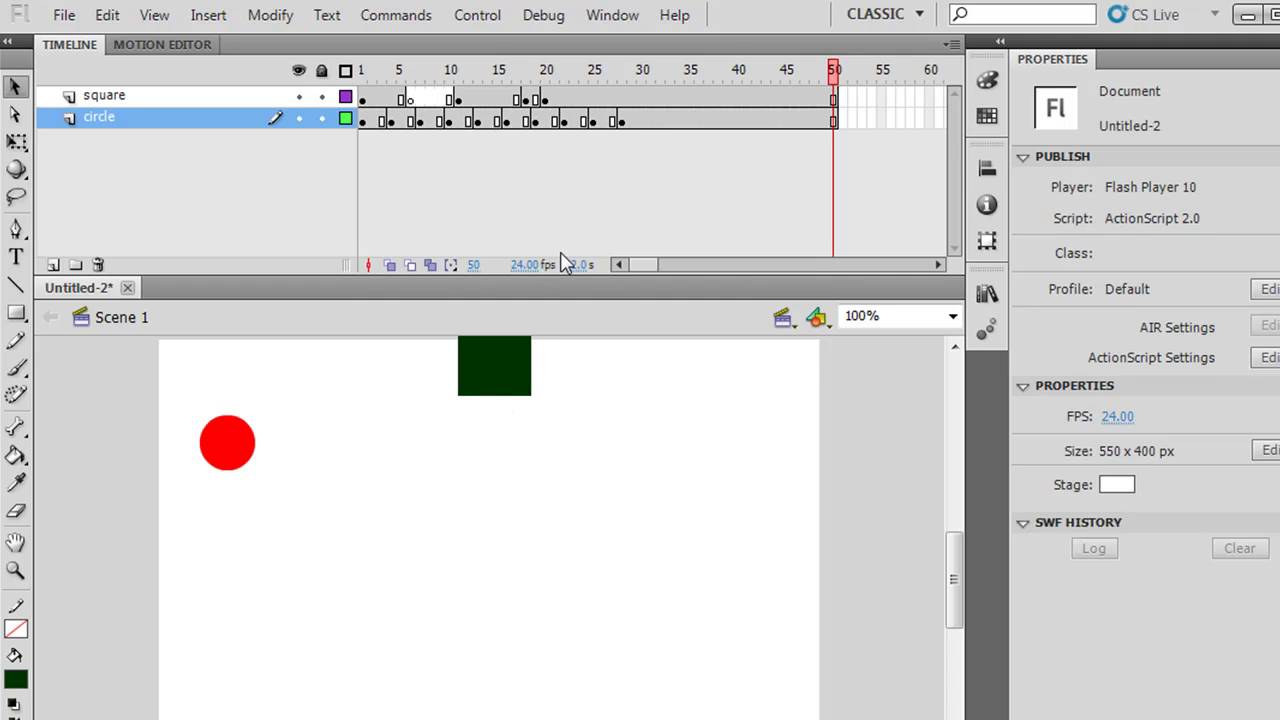
- Convert the red circle into Movie Clip 'Symbol 1' with a centred registration point
click(621, 122)
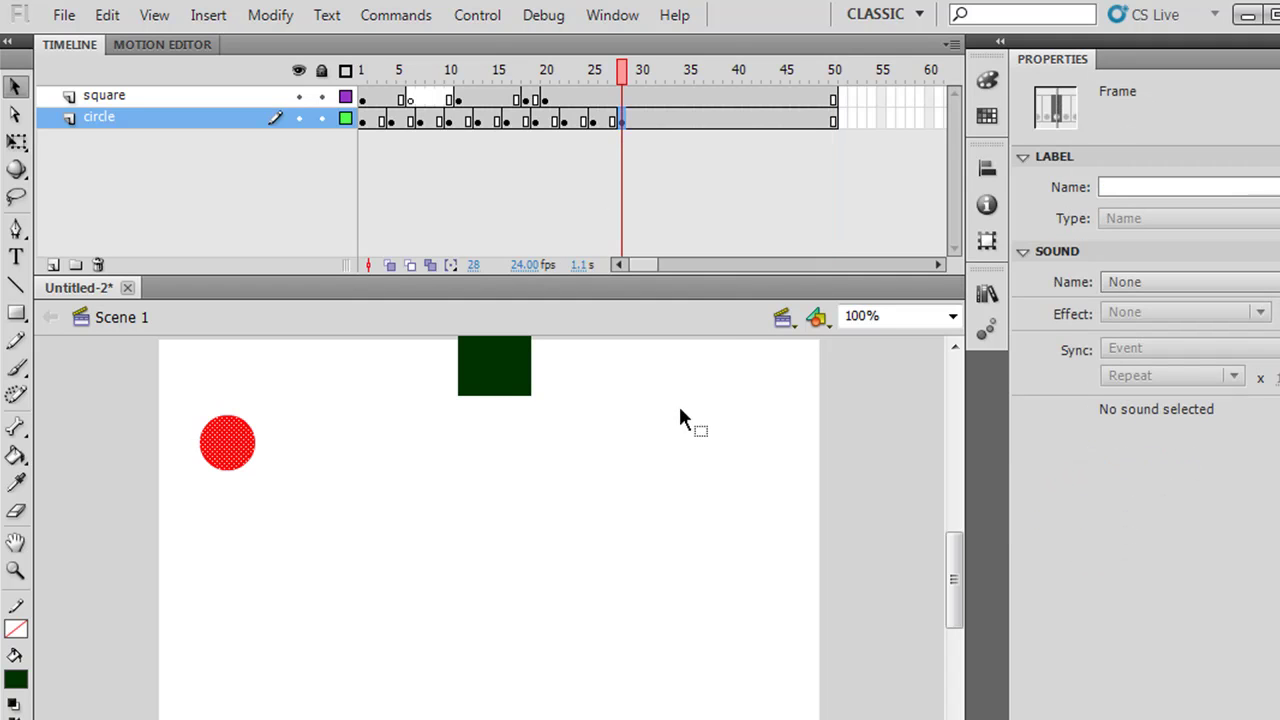
click(243, 521)
click(229, 462)
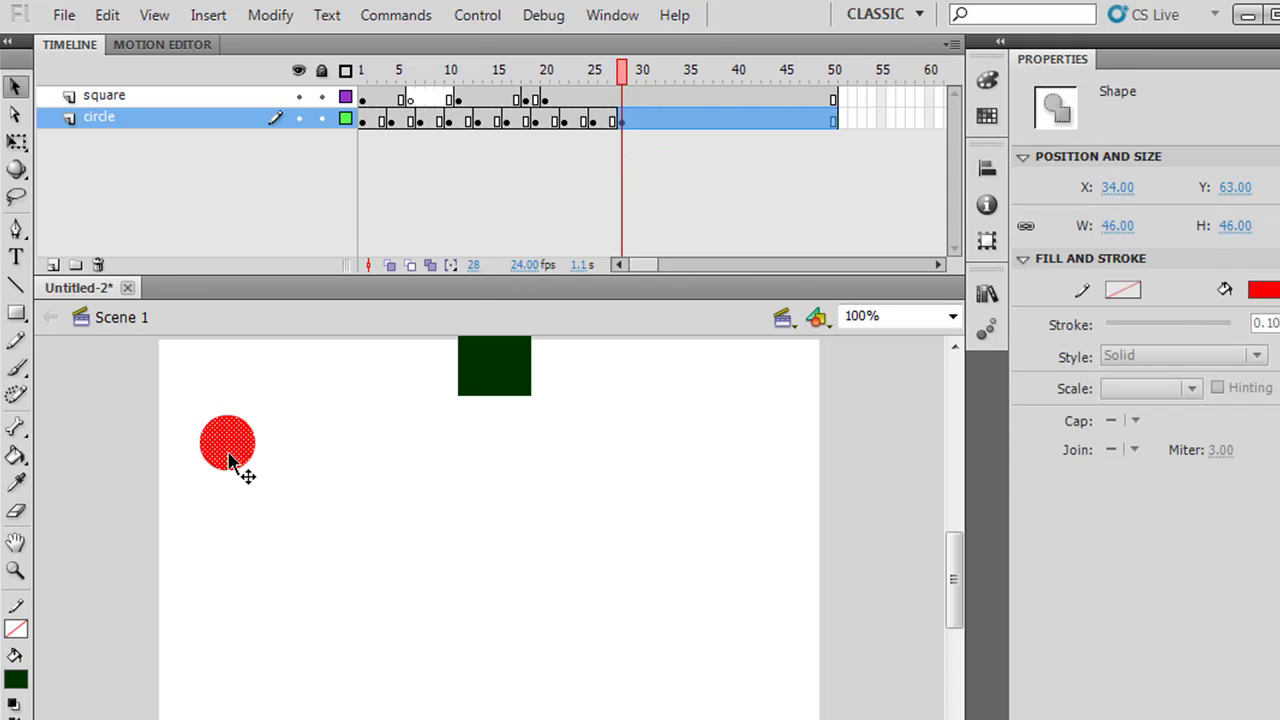
click(271, 15)
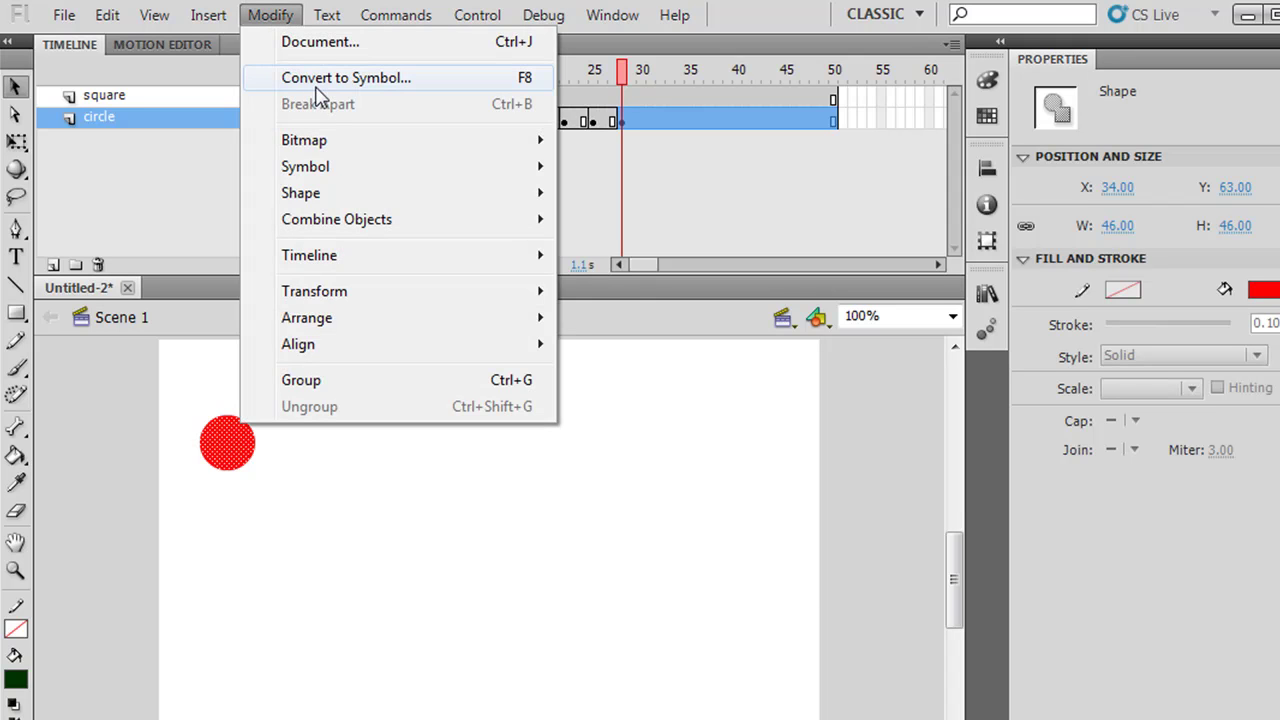
click(316, 86)
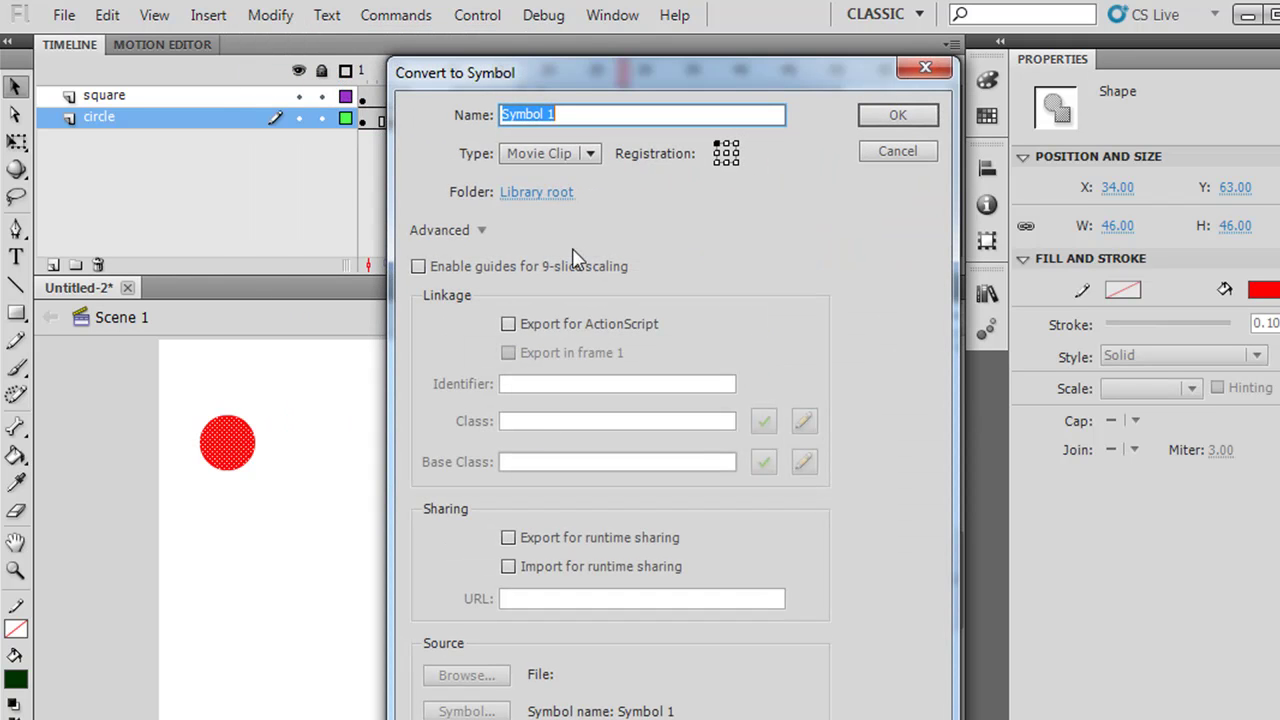
click(487, 237)
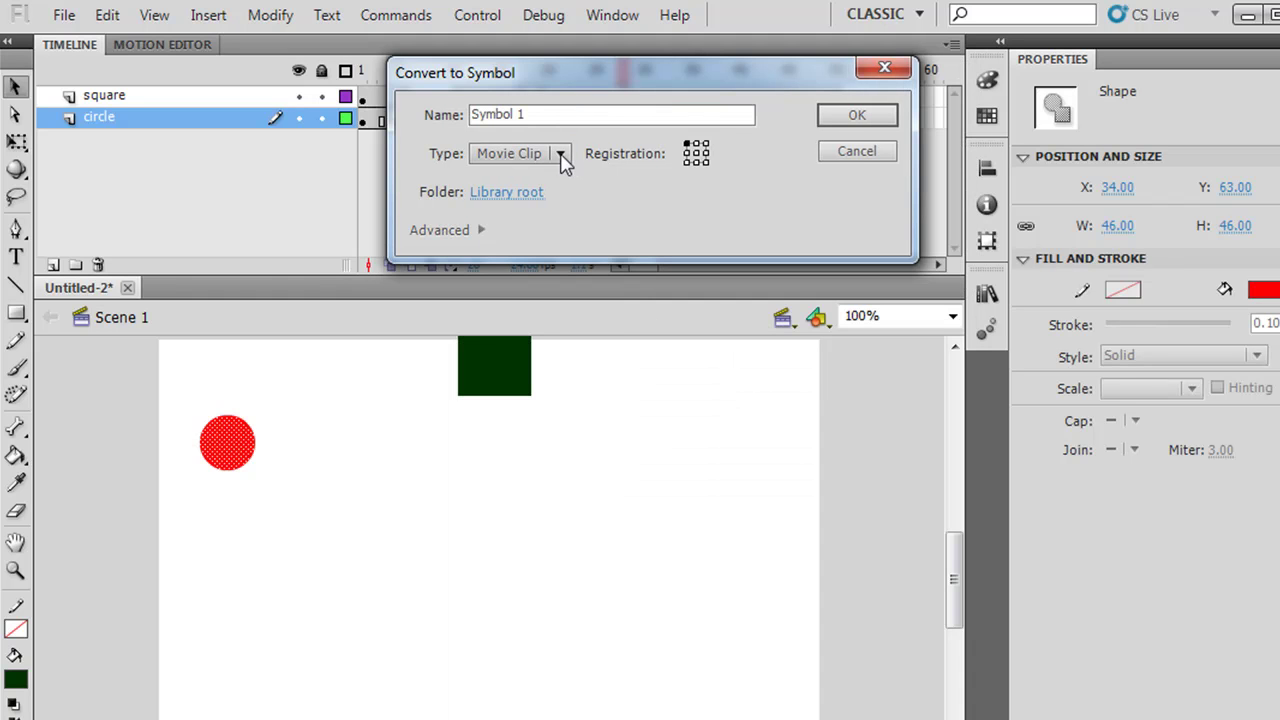
drag(531, 116, 423, 117)
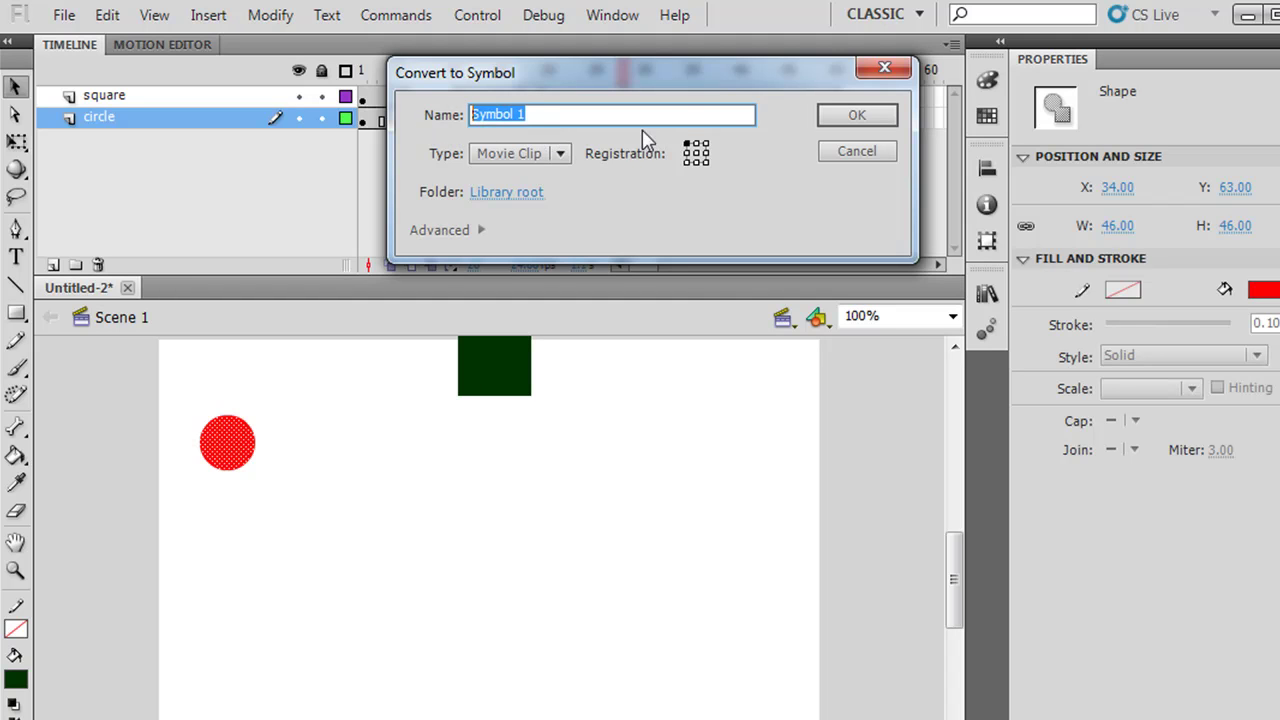
click(696, 154)
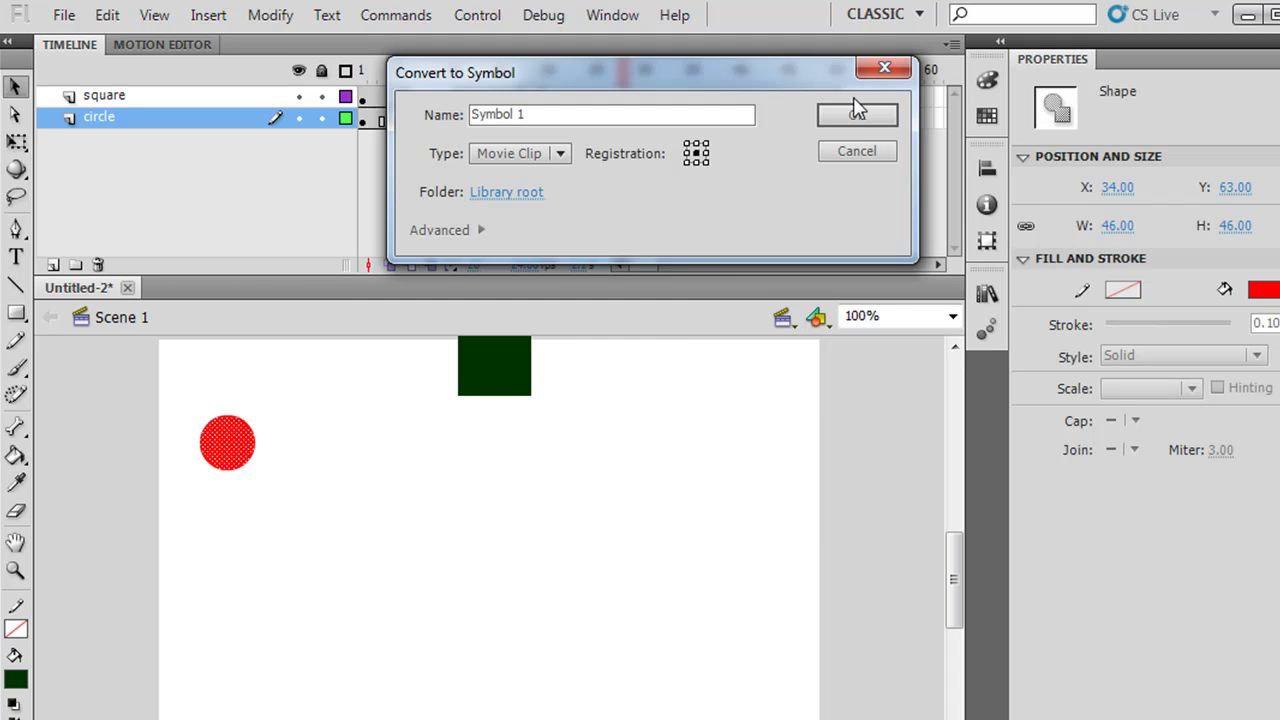
click(864, 120)
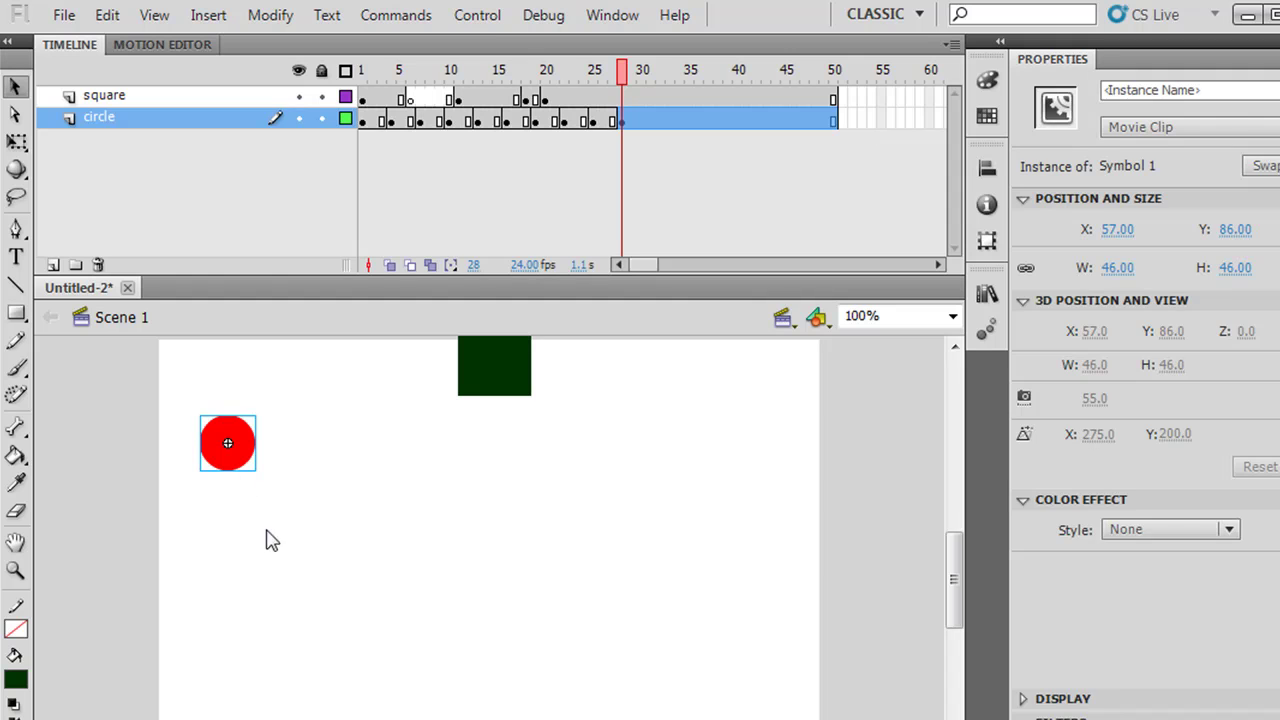
- Drag two Symbol 1 copies from the Library onto the stage, then delete both
click(292, 520)
click(226, 462)
click(512, 385)
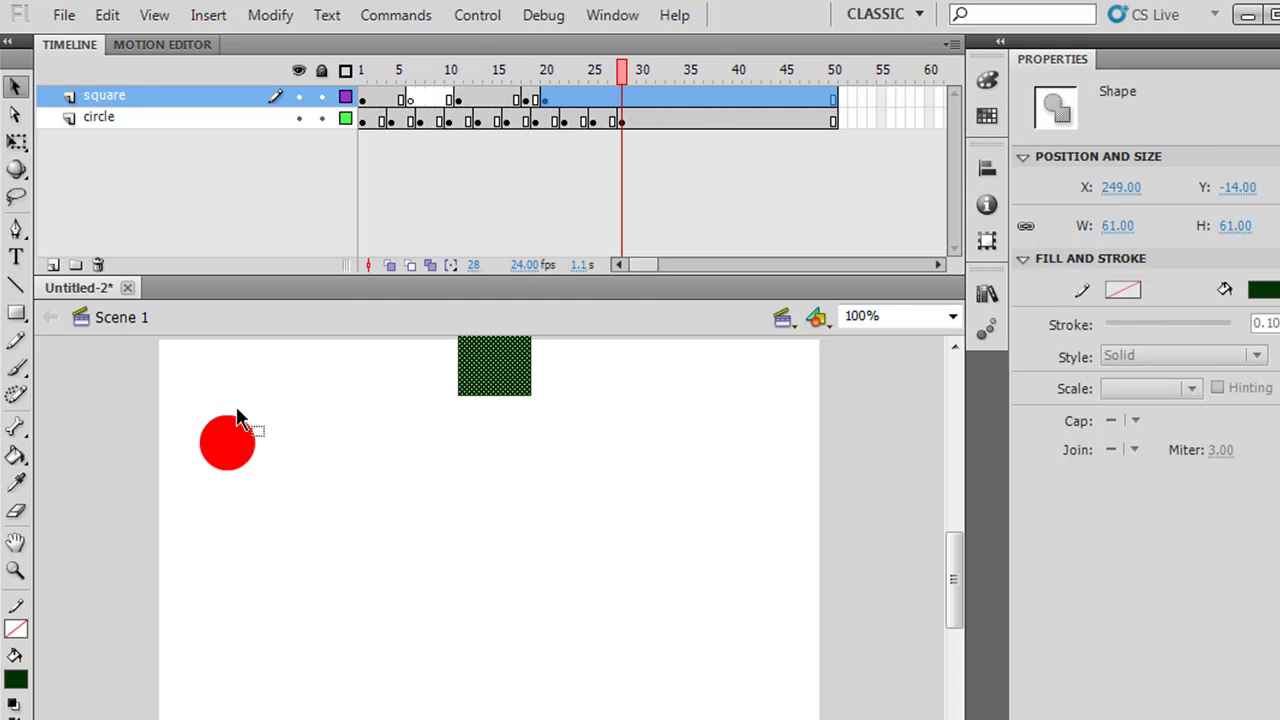
click(228, 446)
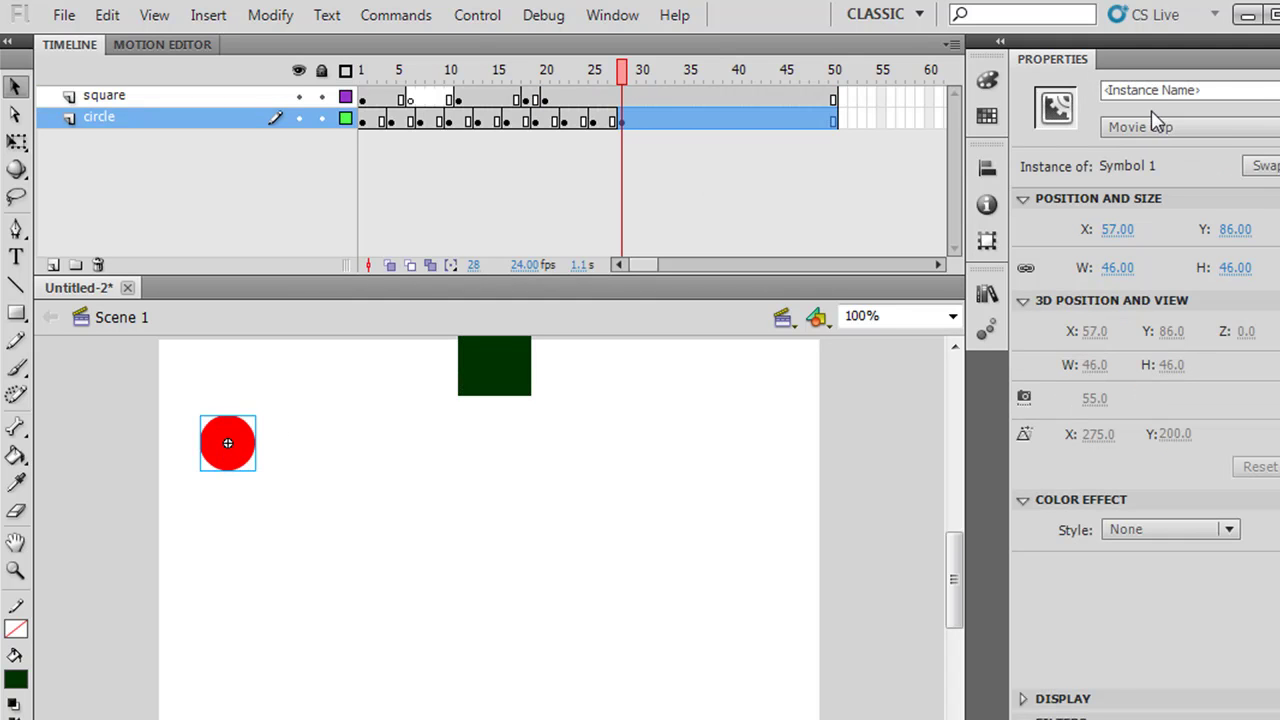
click(987, 293)
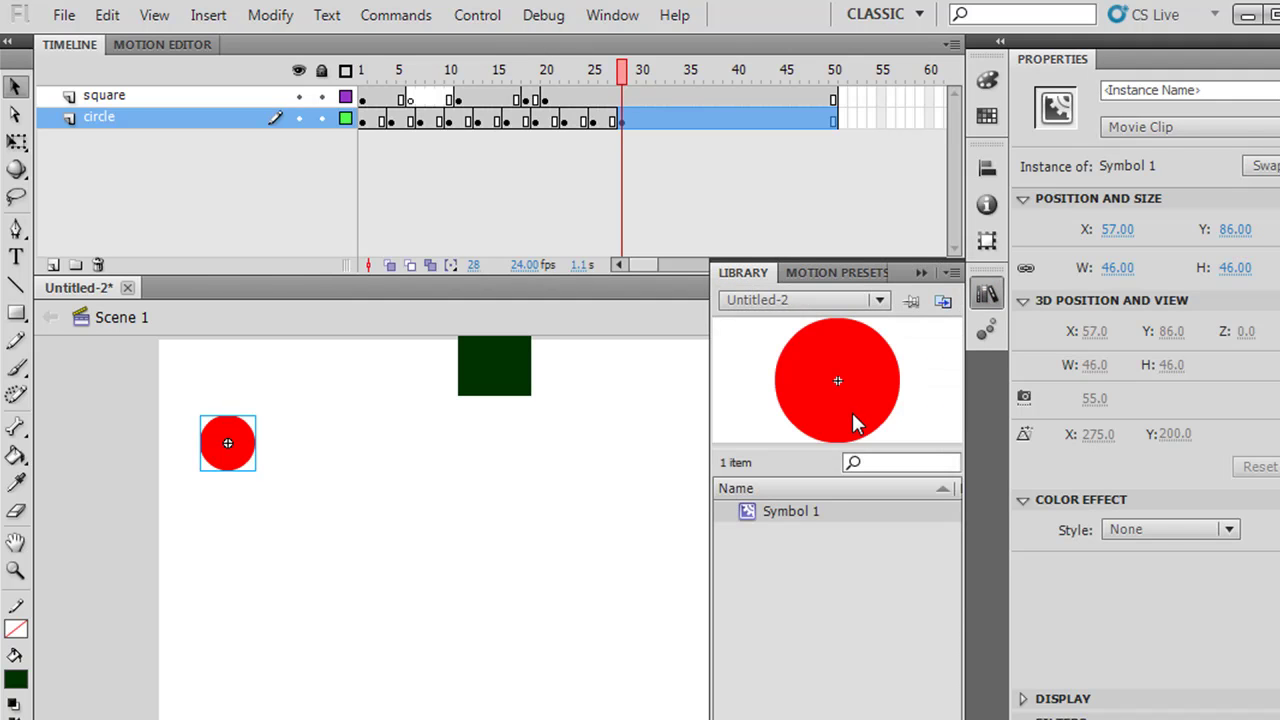
drag(851, 413, 425, 628)
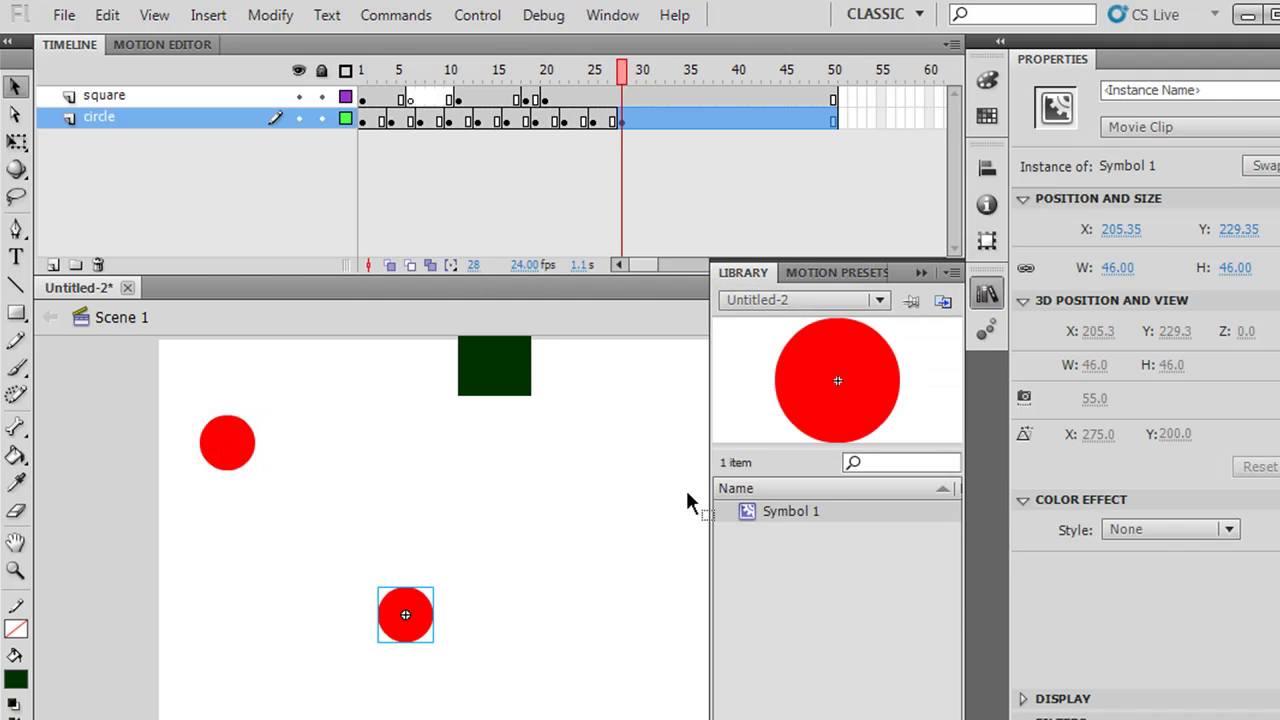
drag(848, 416, 513, 621)
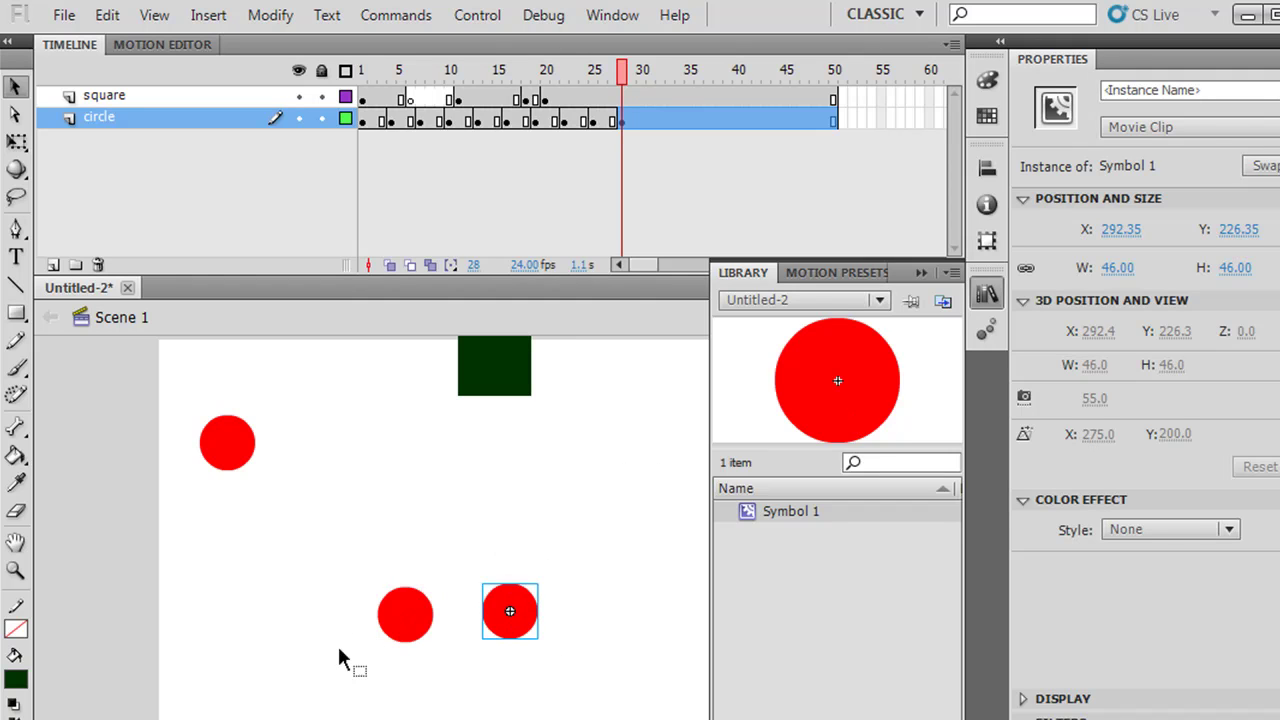
shift+click(405, 614)
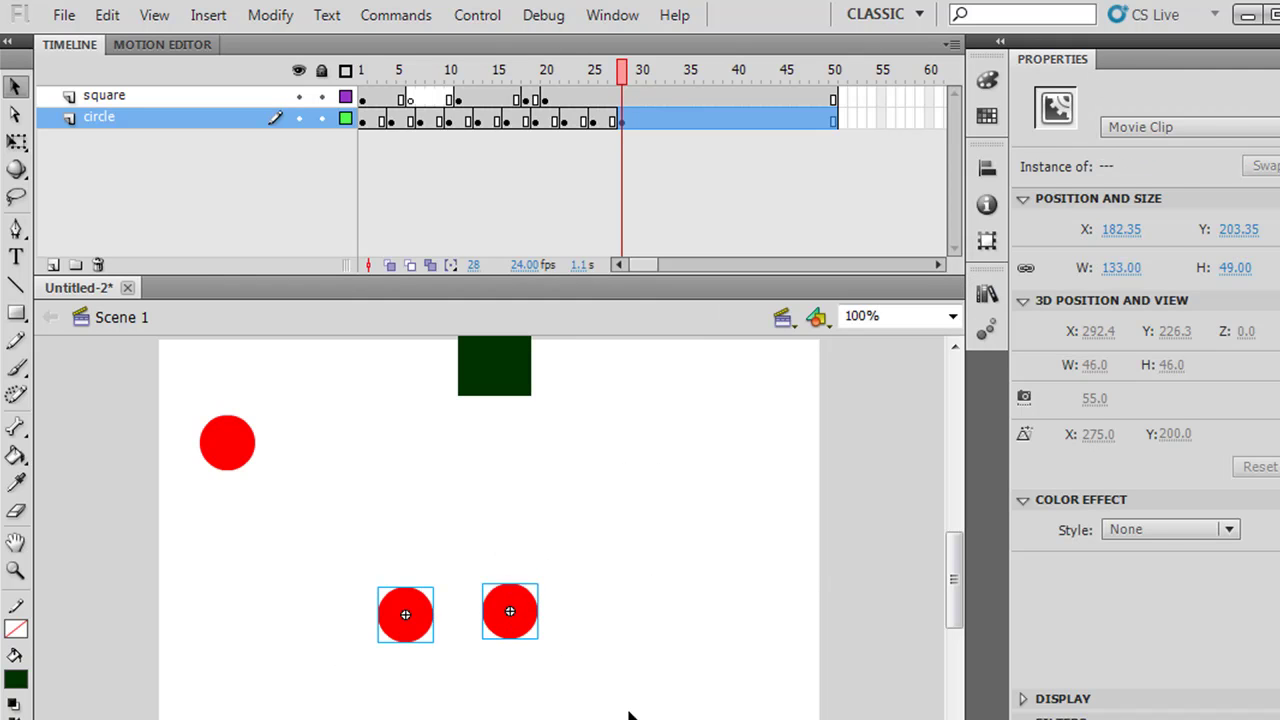
key(Delete)
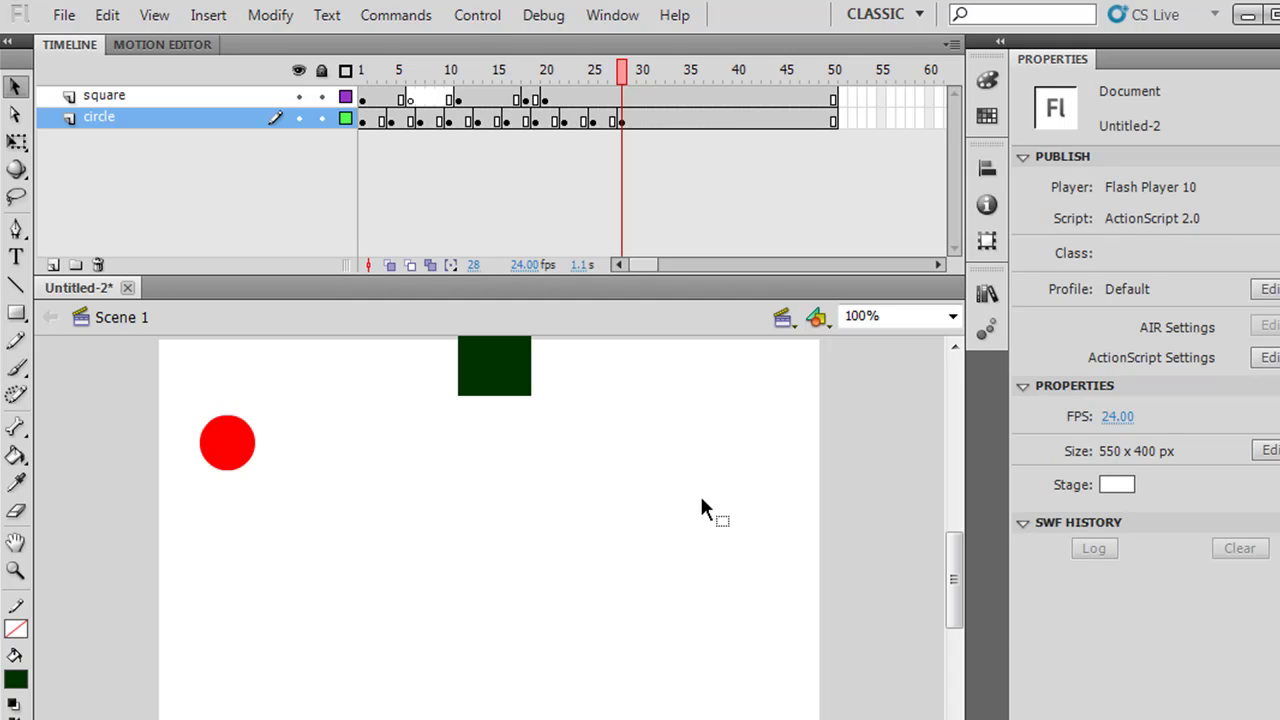
click(621, 121)
click(238, 446)
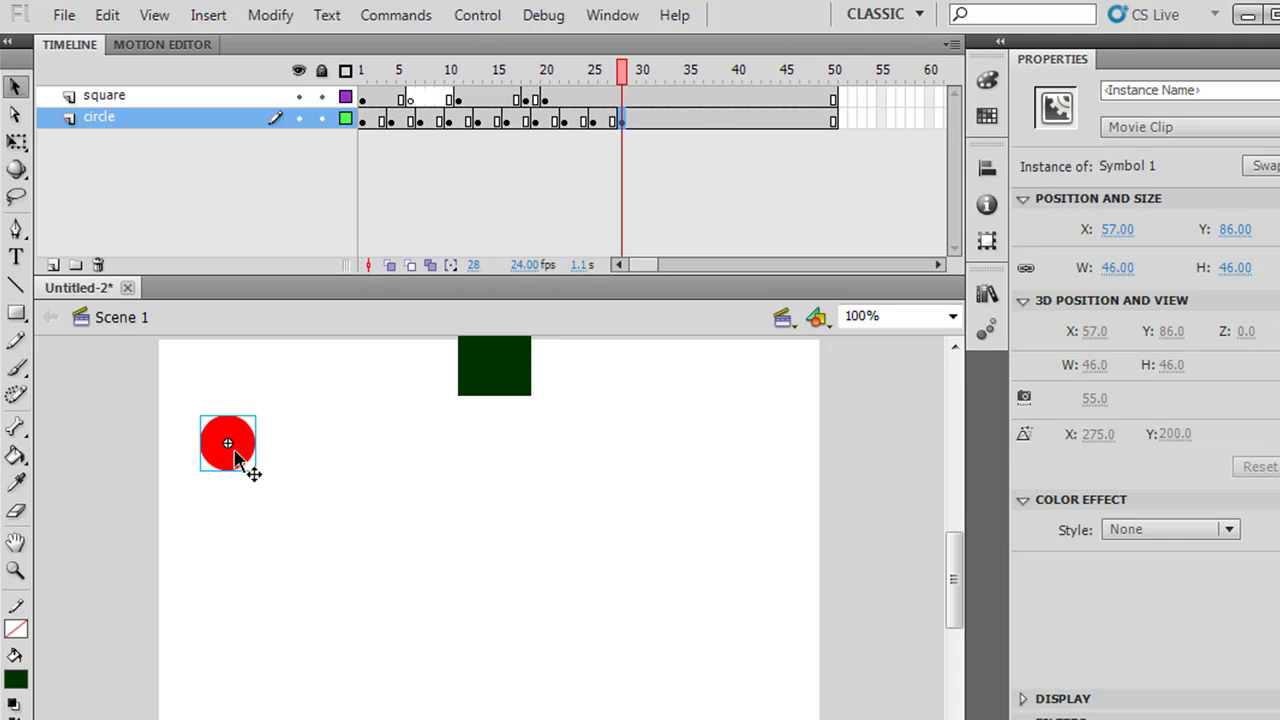
click(397, 509)
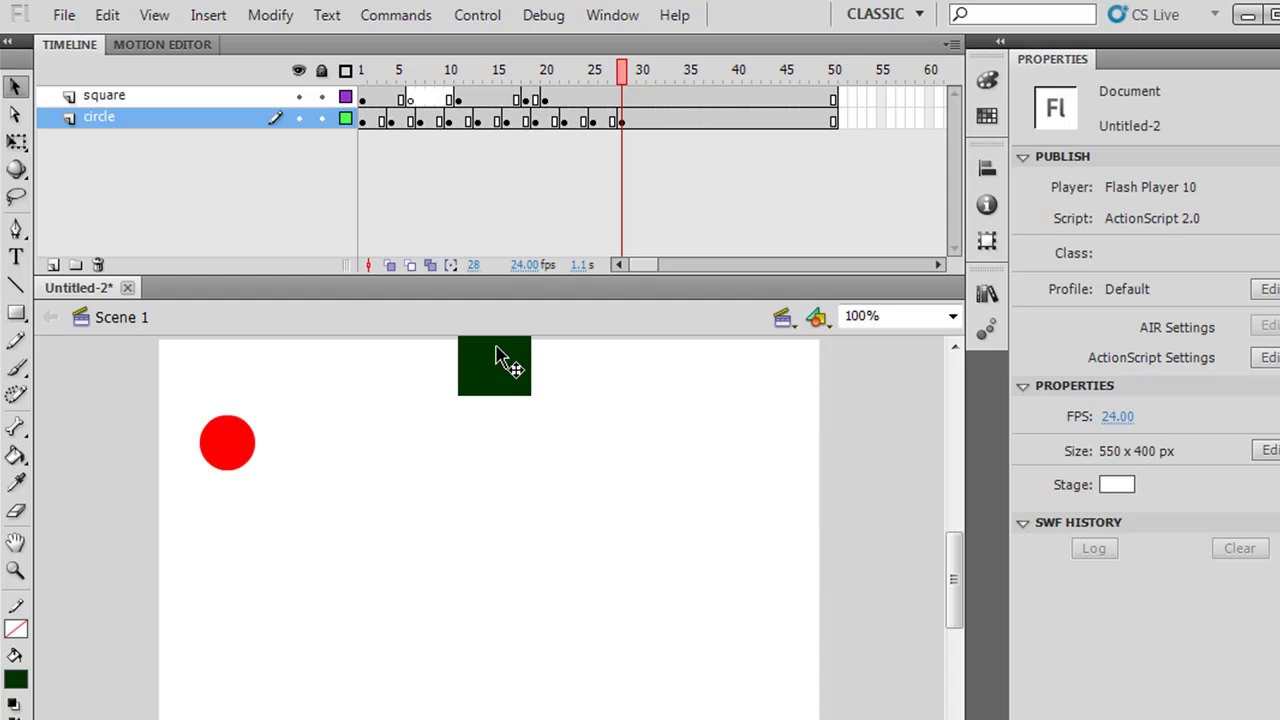
click(226, 461)
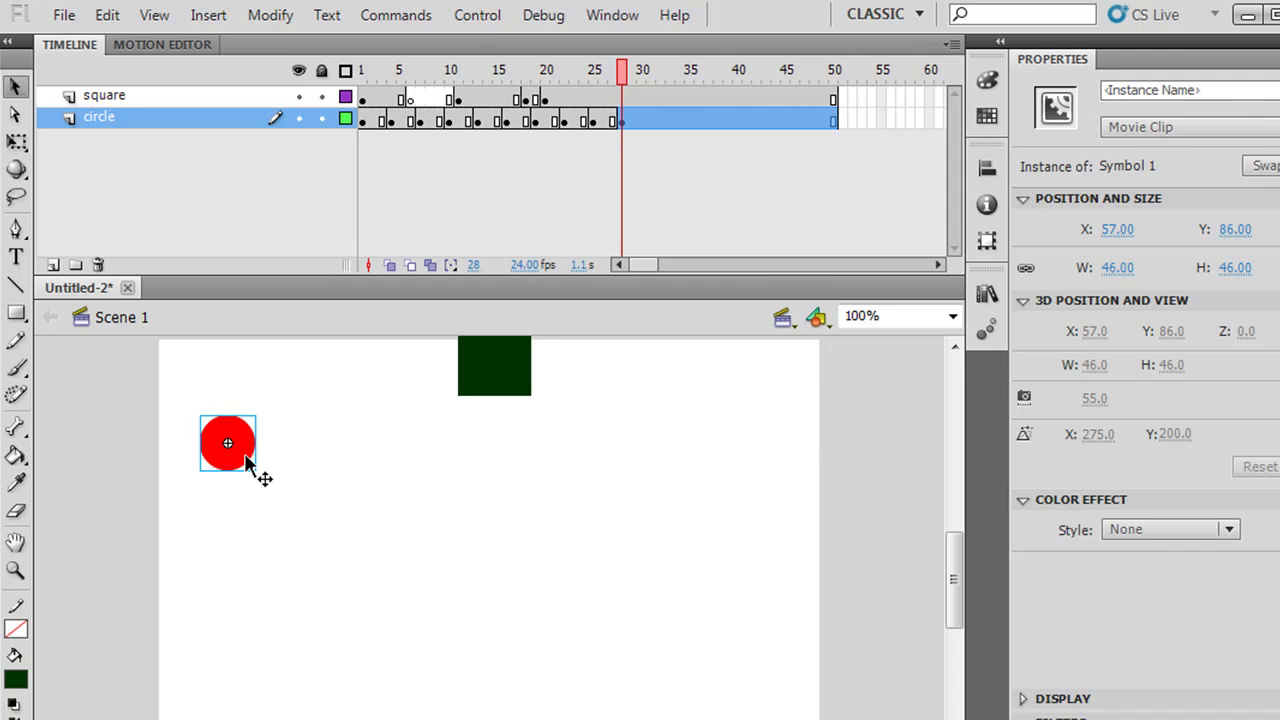
click(332, 527)
click(226, 447)
- Enter Symbol 1's editing mode, briefly returning to Scene 1 and back
double_click(247, 441)
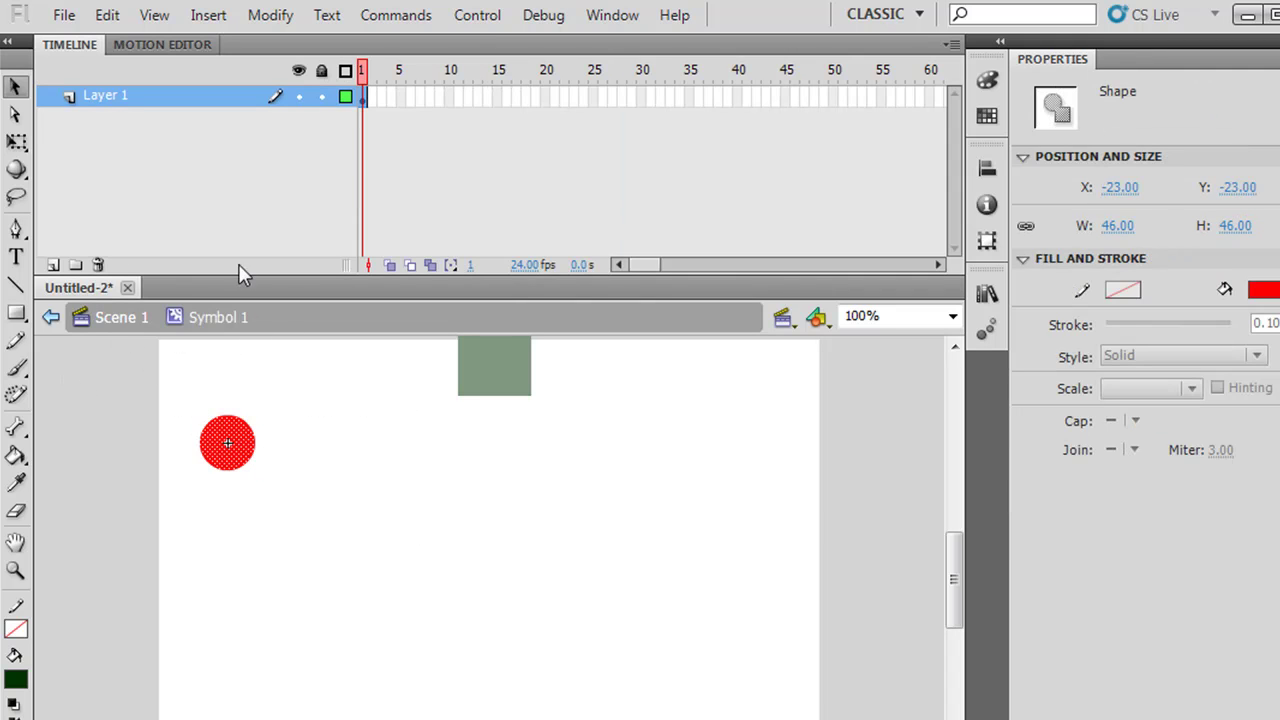
click(122, 320)
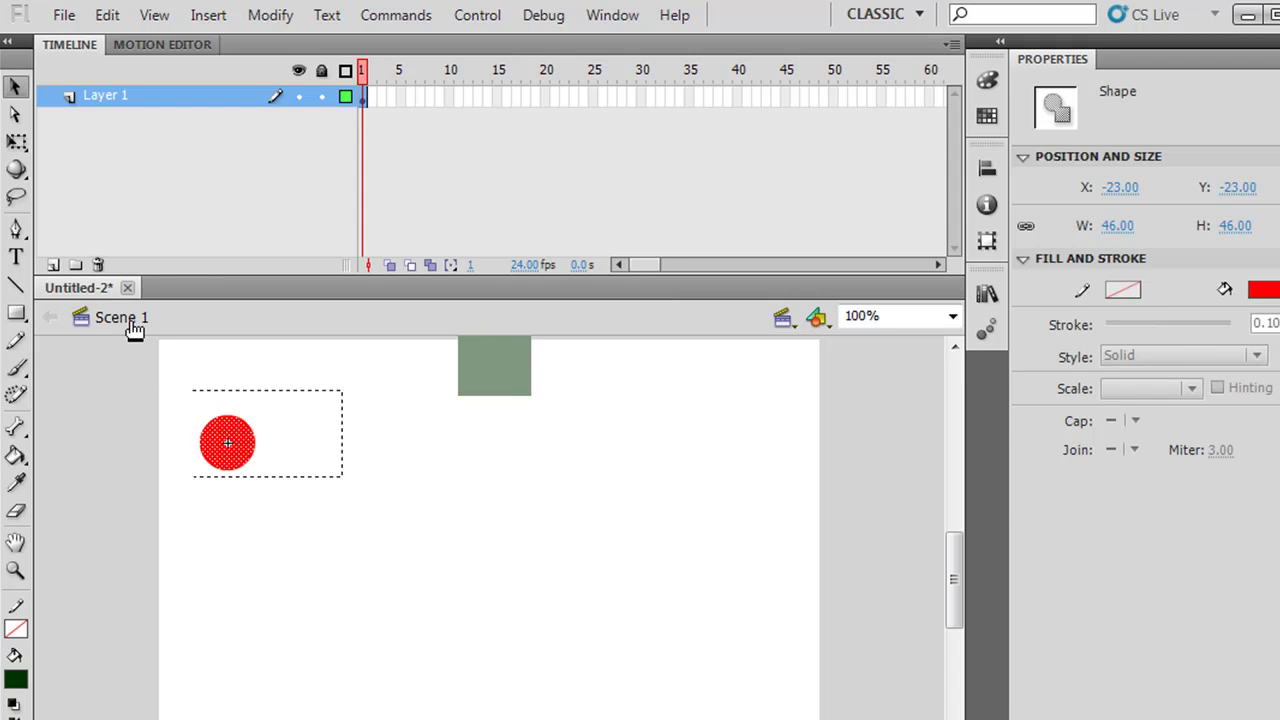
double_click(244, 457)
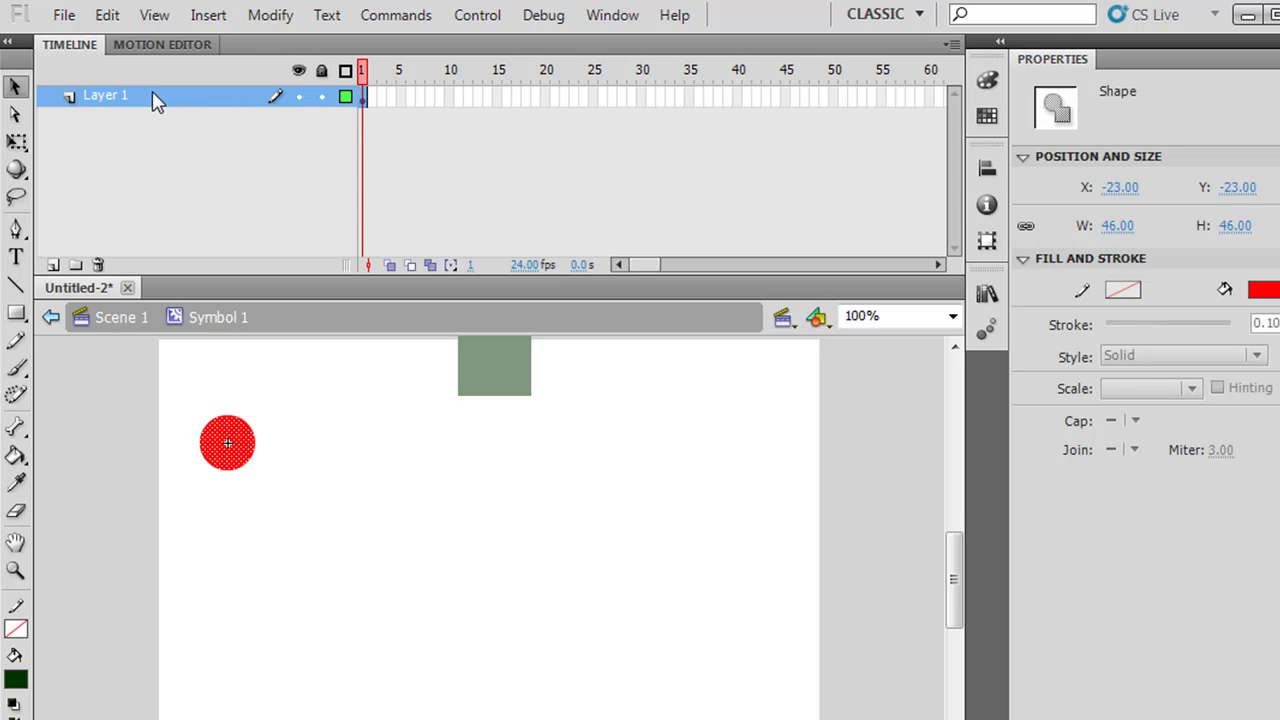
- Add a keyframe at Symbol 1's frame 2 and fill its circle black (#000000)
click(378, 111)
right_click(373, 100)
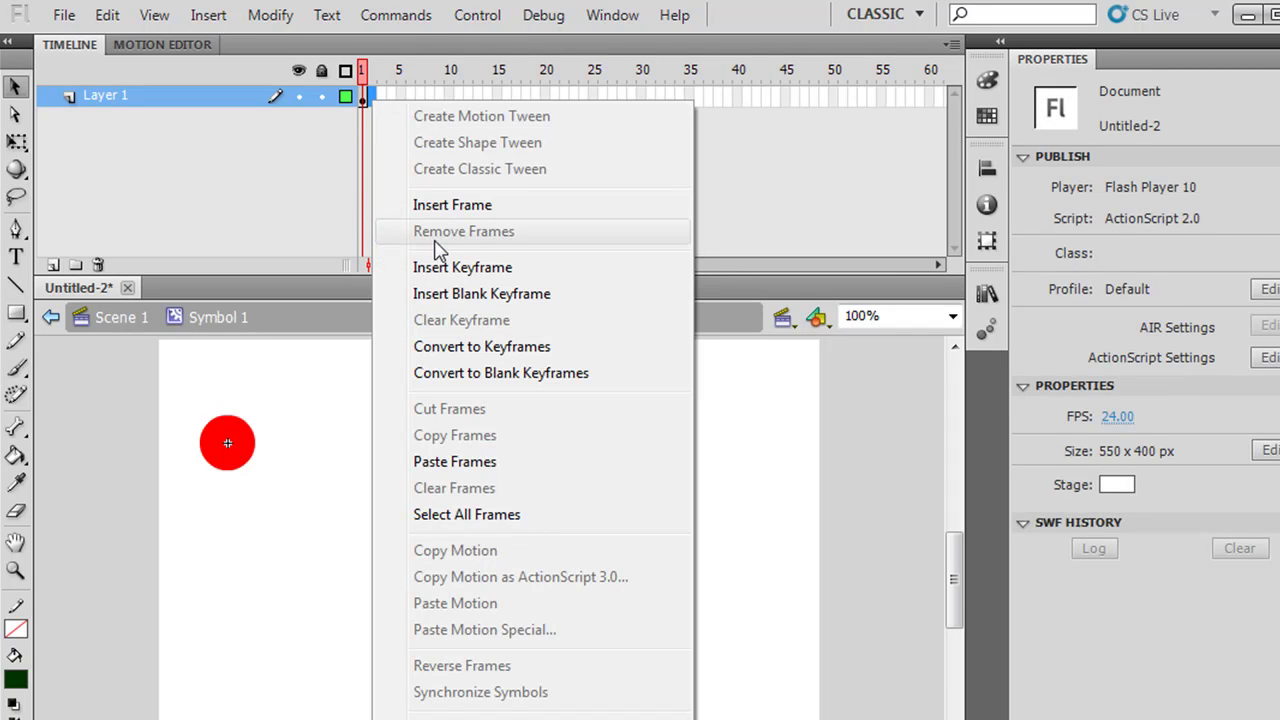
click(441, 266)
click(256, 519)
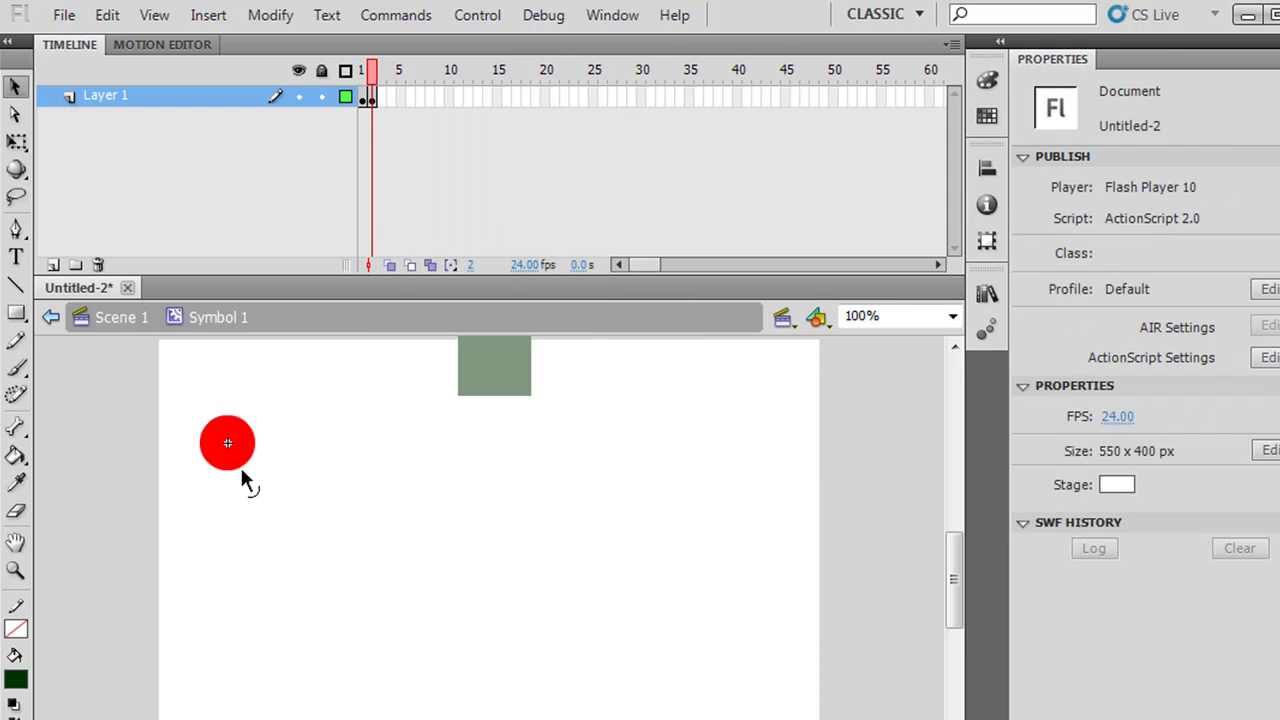
click(236, 452)
click(17, 682)
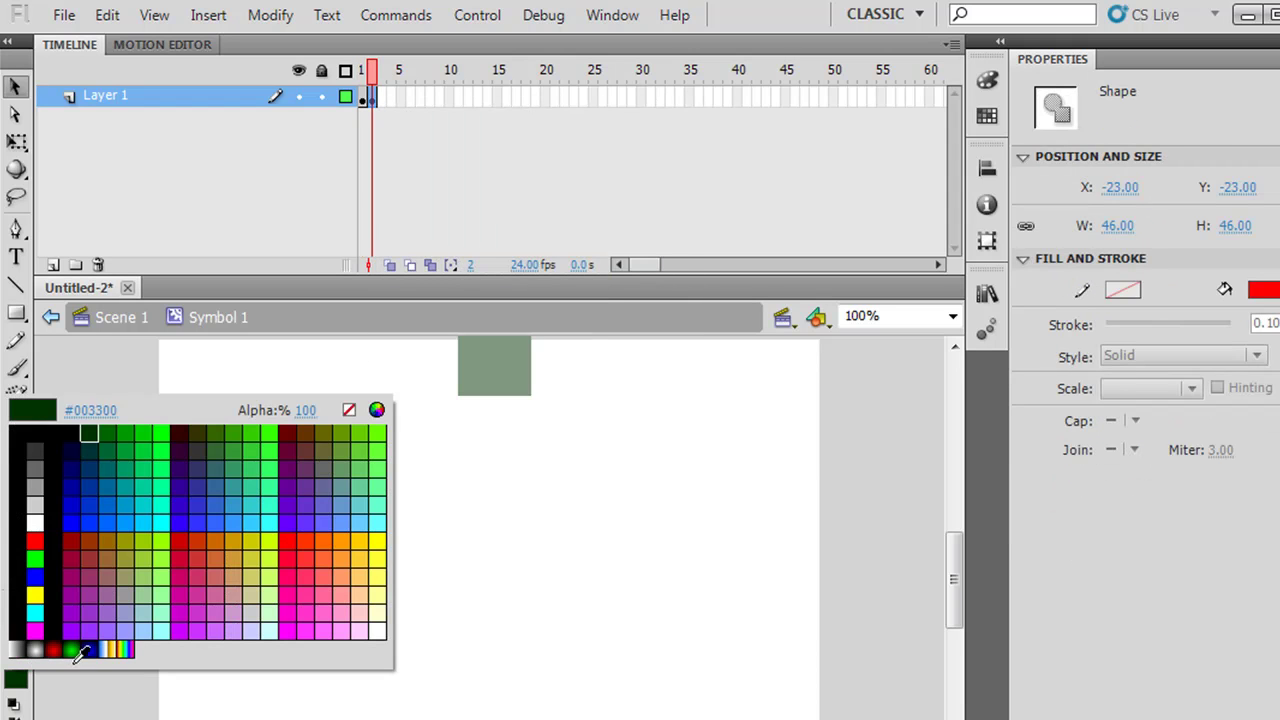
click(44, 428)
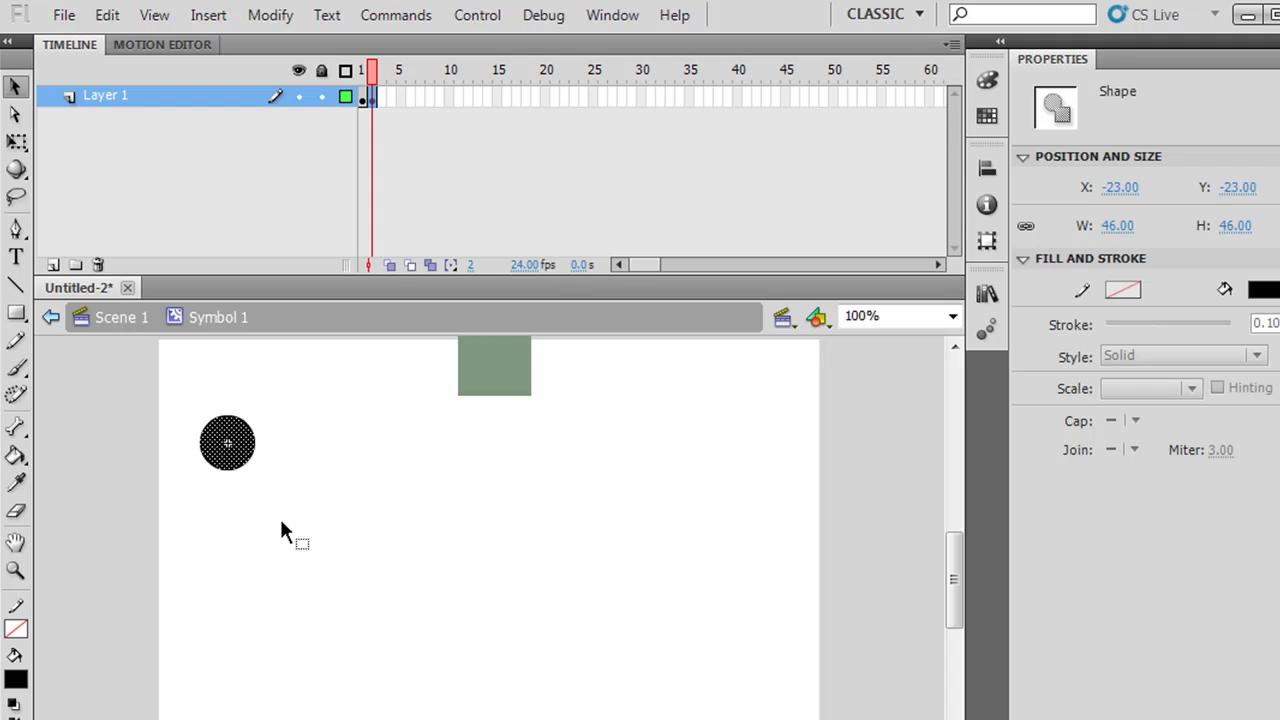
- Preview the red-black flicker by scrubbing and playing, then return to Scene 1
click(365, 75)
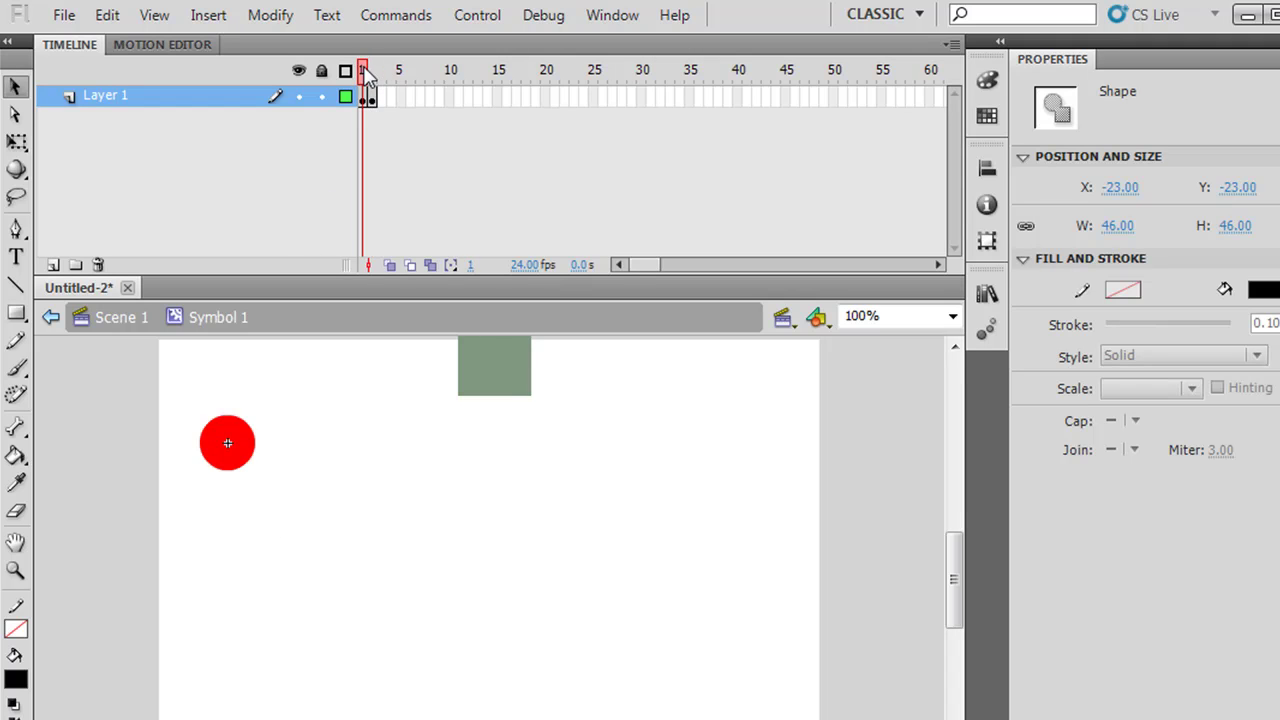
drag(365, 75, 364, 75)
click(490, 15)
click(496, 40)
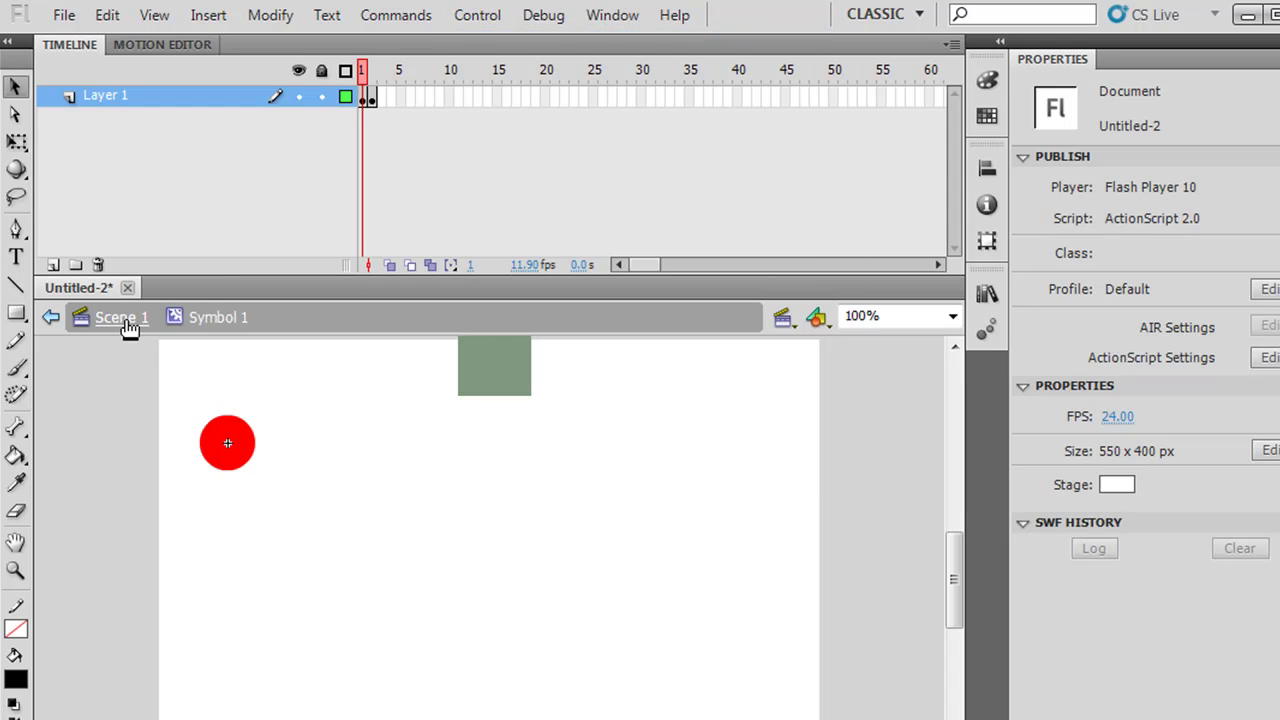
click(491, 29)
click(503, 40)
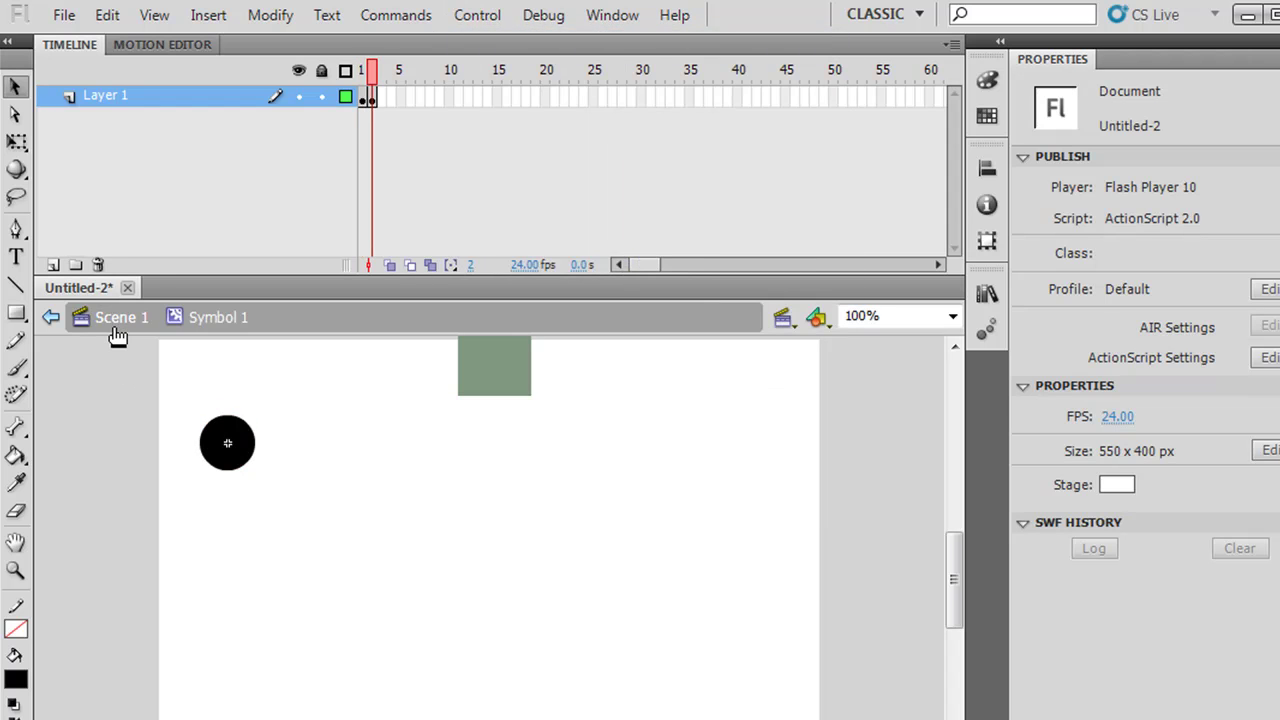
click(116, 328)
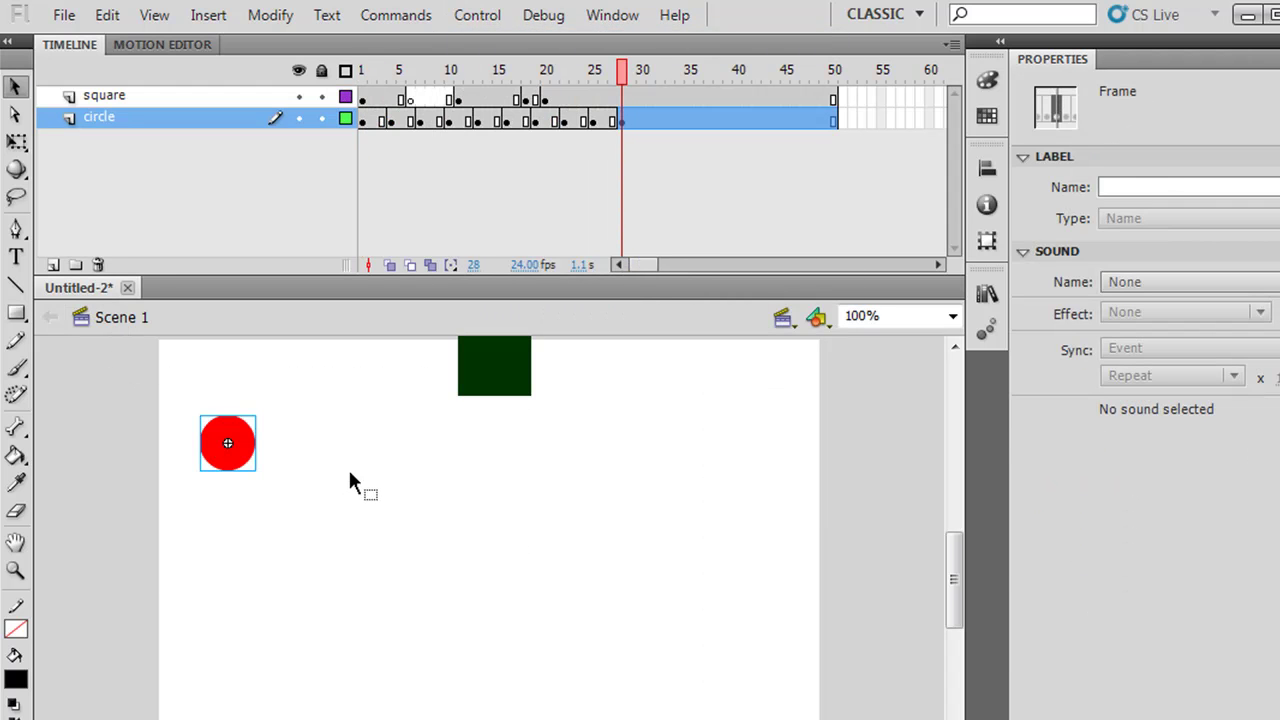
- Rewind Scene 1 to frame 1, select the circle instance, and bring up the Control menu
drag(620, 80, 690, 80)
click(228, 456)
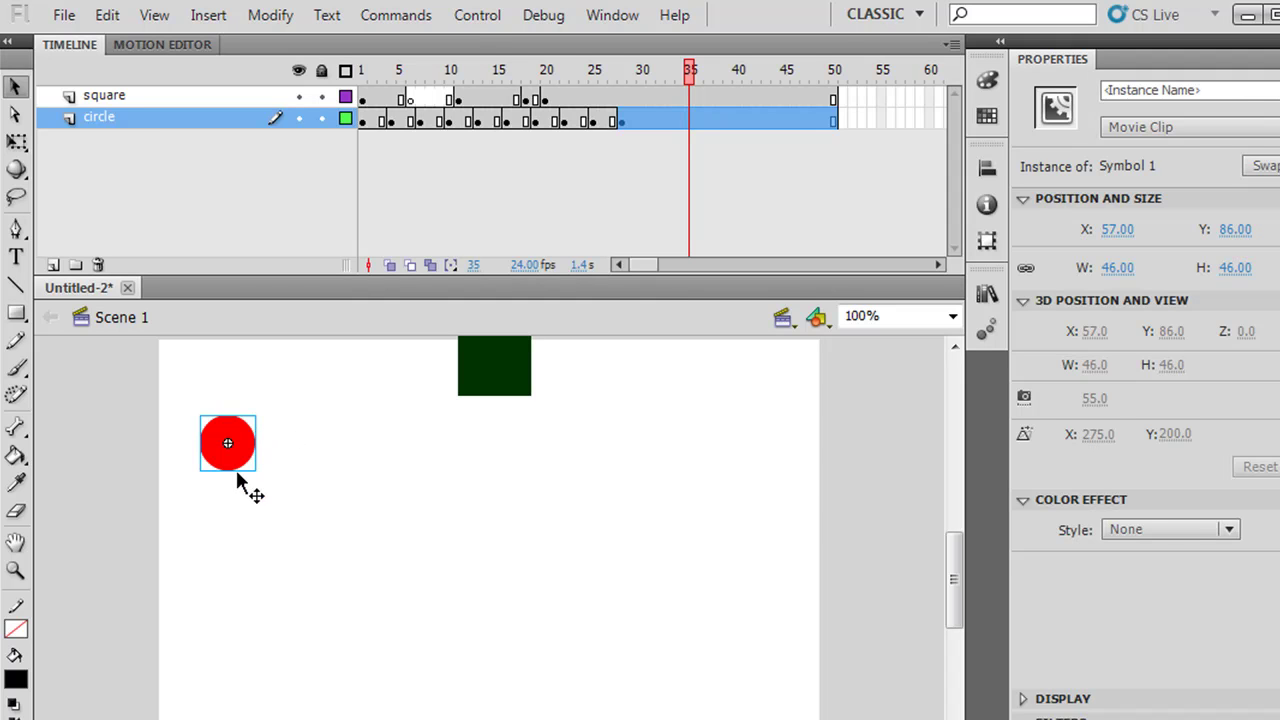
click(480, 16)
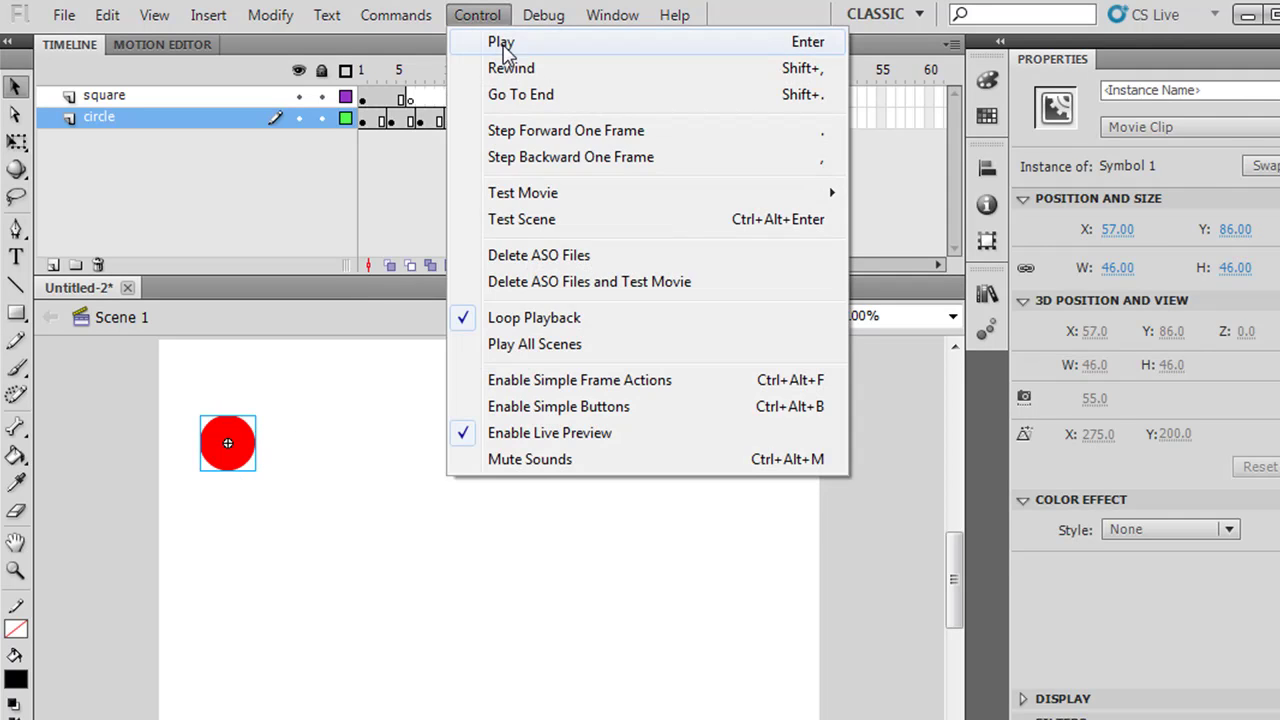
- Play the Scene 1 animation, stop it at frame 10, and show the Test Movie options
click(495, 42)
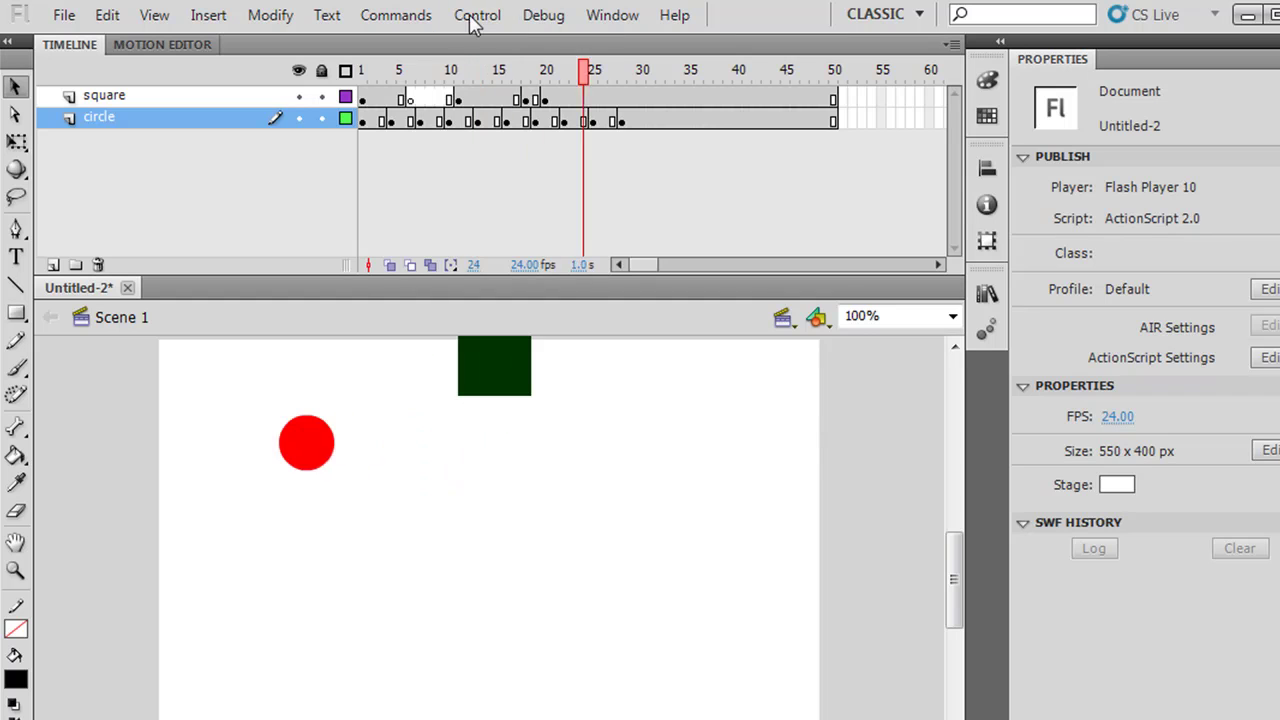
click(476, 16)
click(490, 41)
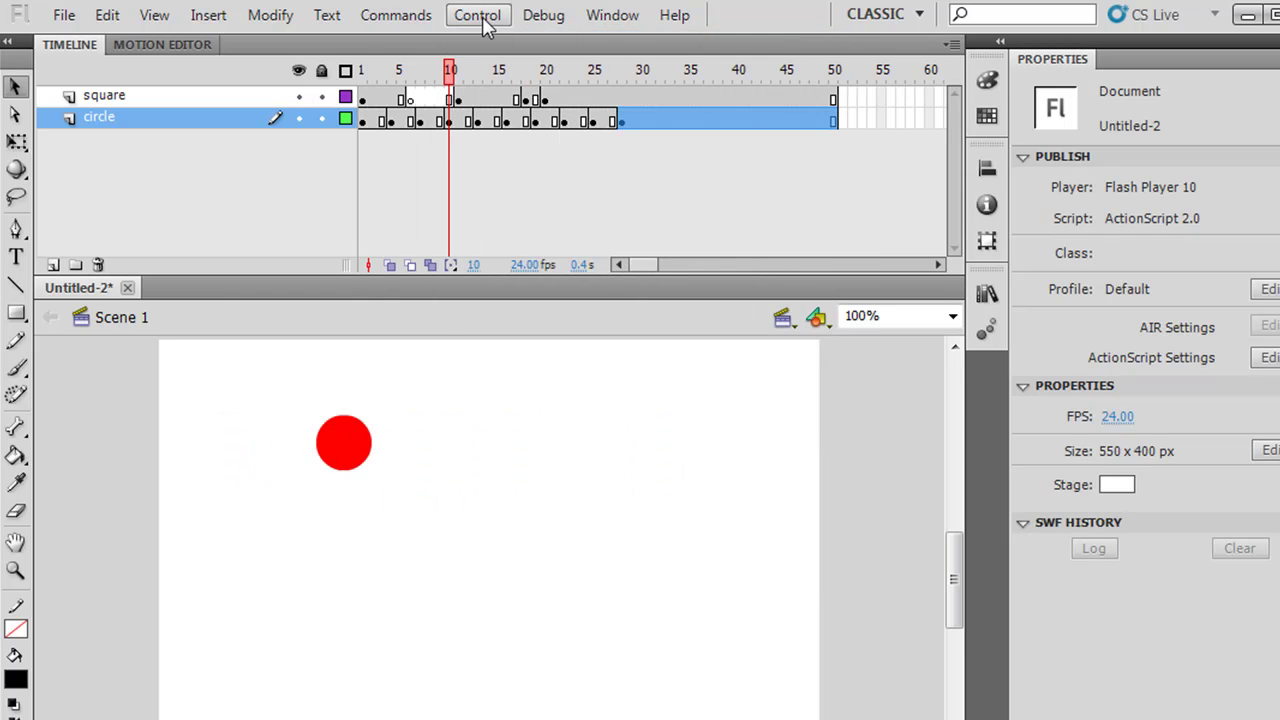
click(482, 18)
mouse_move(543, 205)
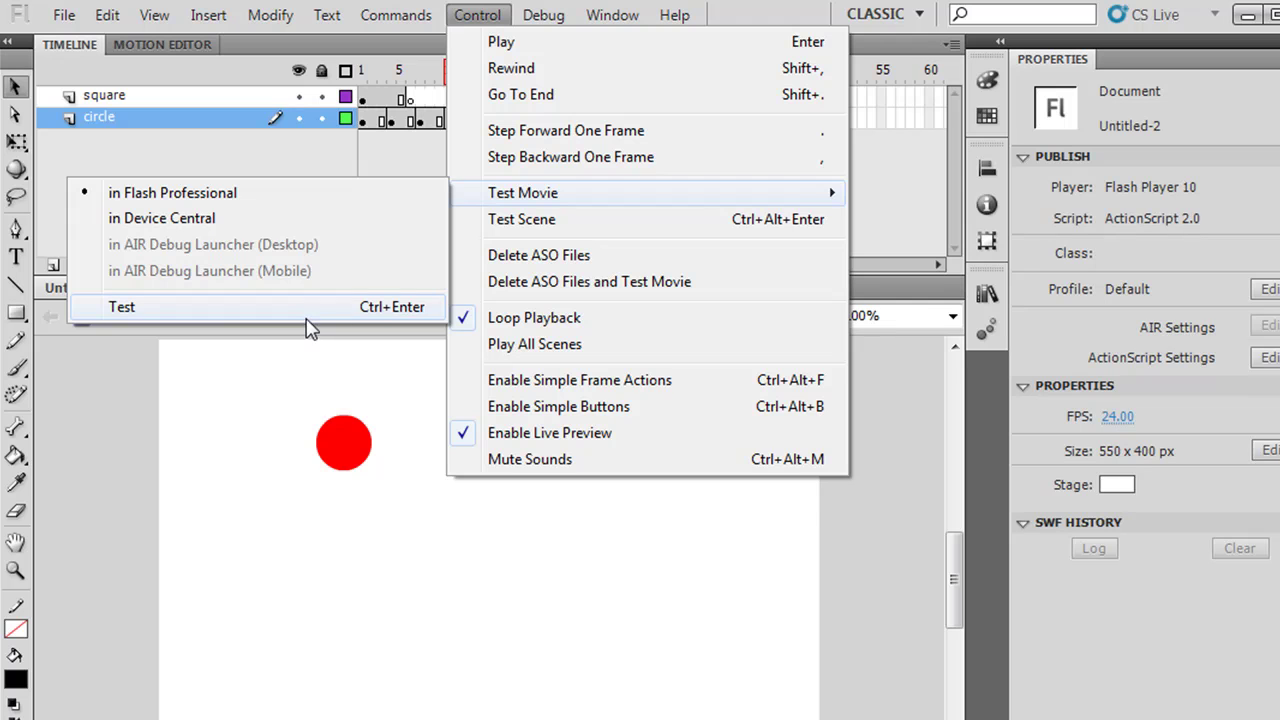
- Test the circle-and-square movie twice in the Untitled-2.swf player, closing the player each time
click(387, 312)
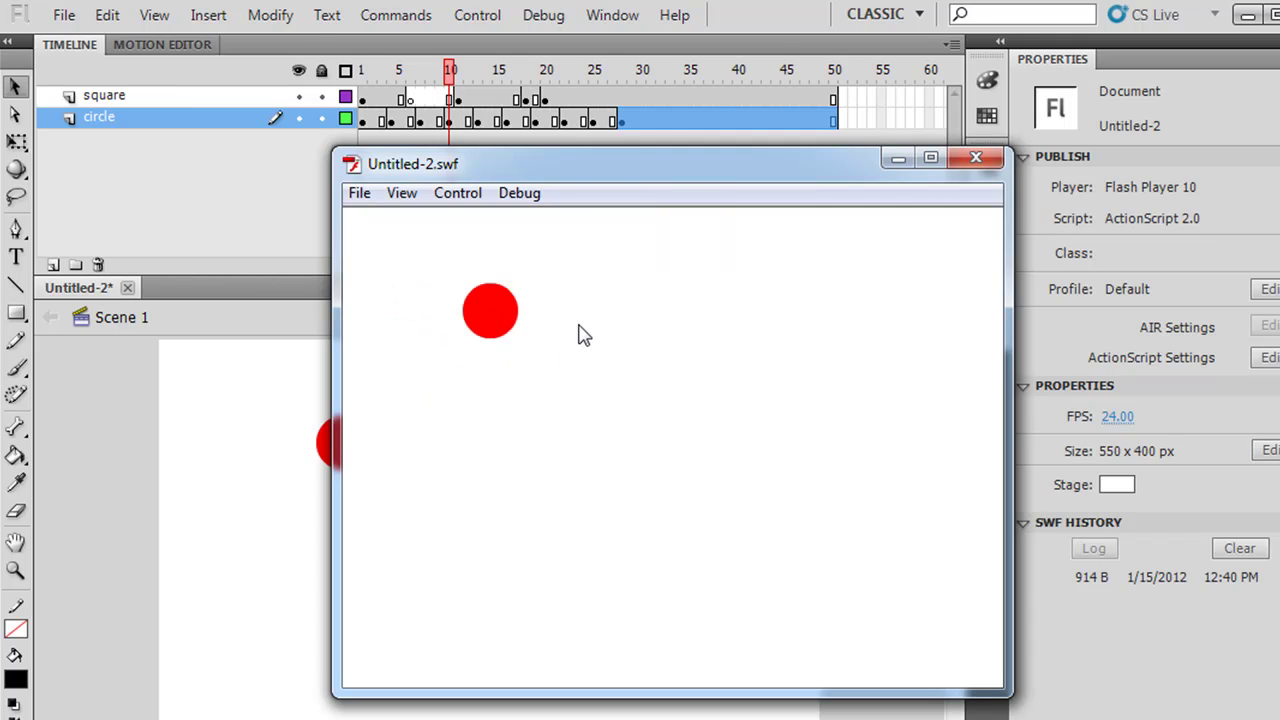
click(977, 160)
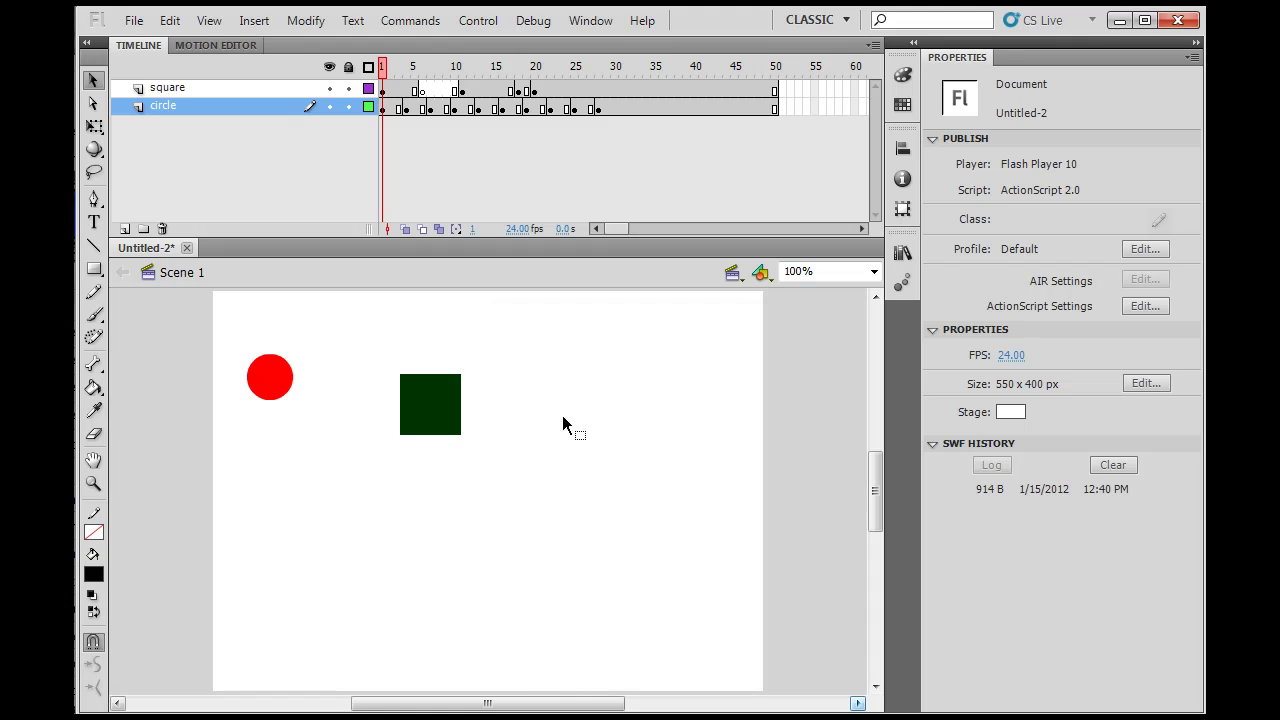
key(ctrl+Return)
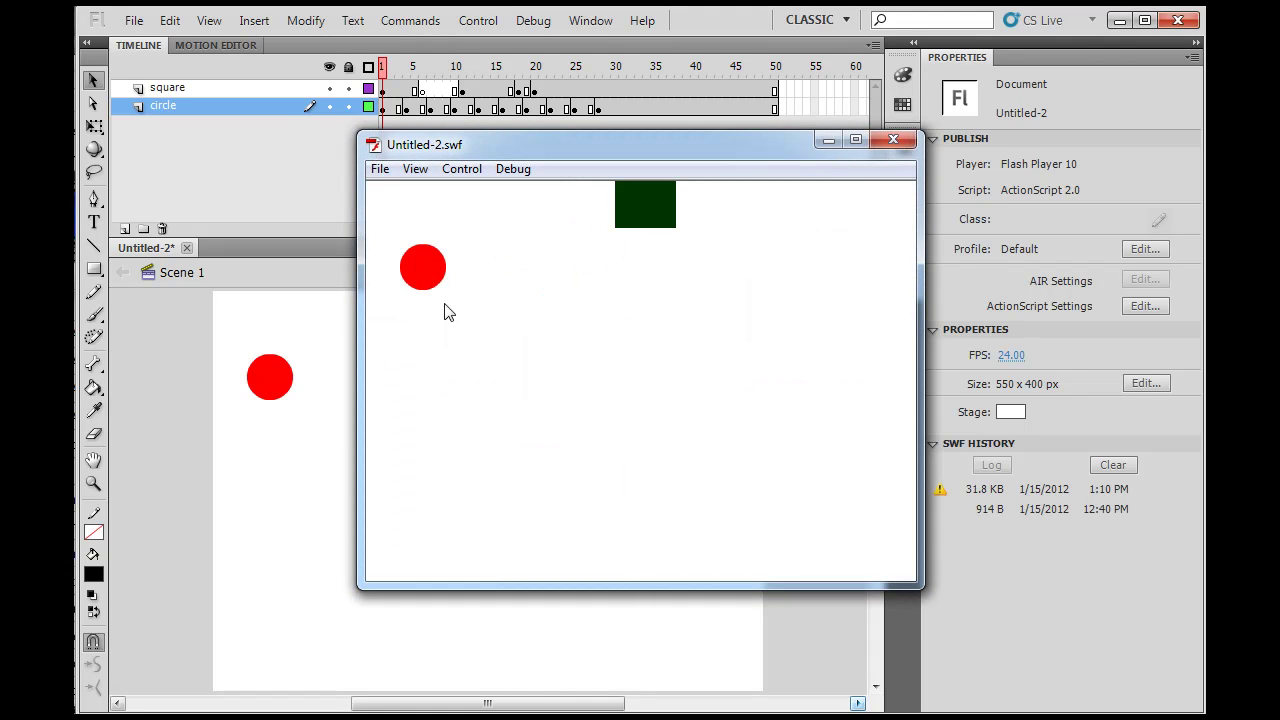
click(893, 140)
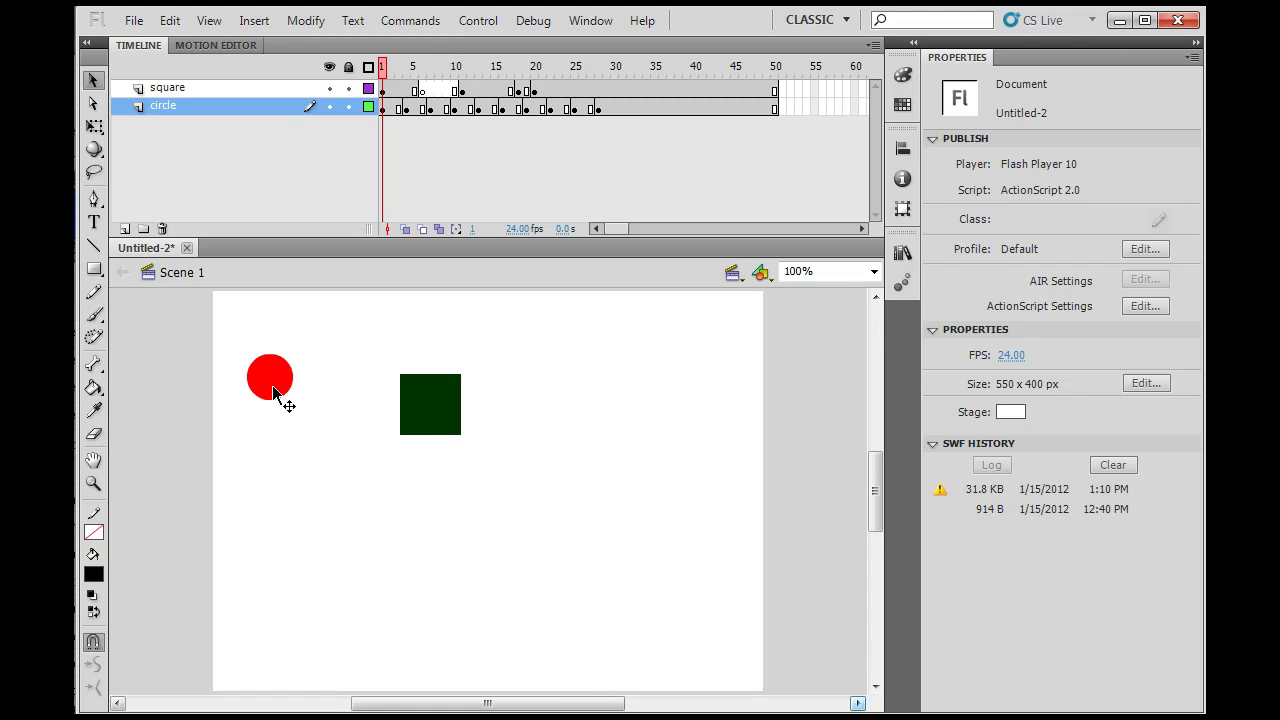
- Go to frame 28 of the circle layer, select the red circle, and show the Library panel
click(597, 109)
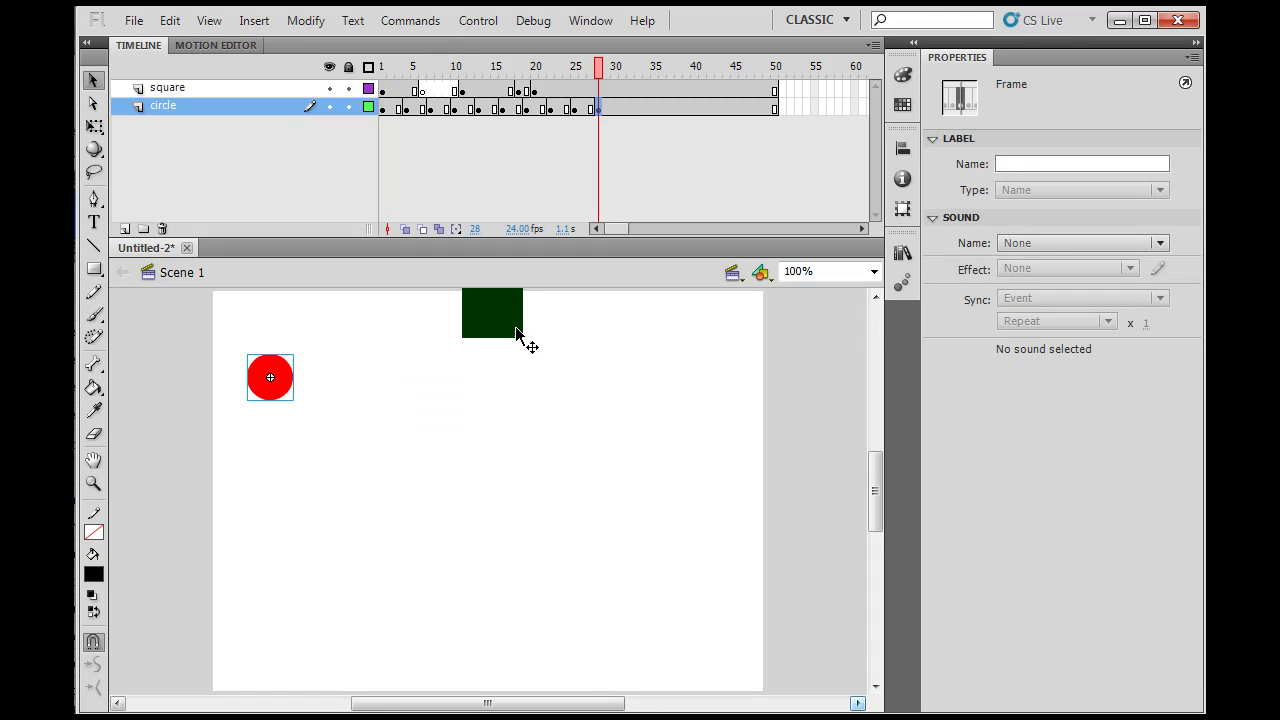
click(282, 374)
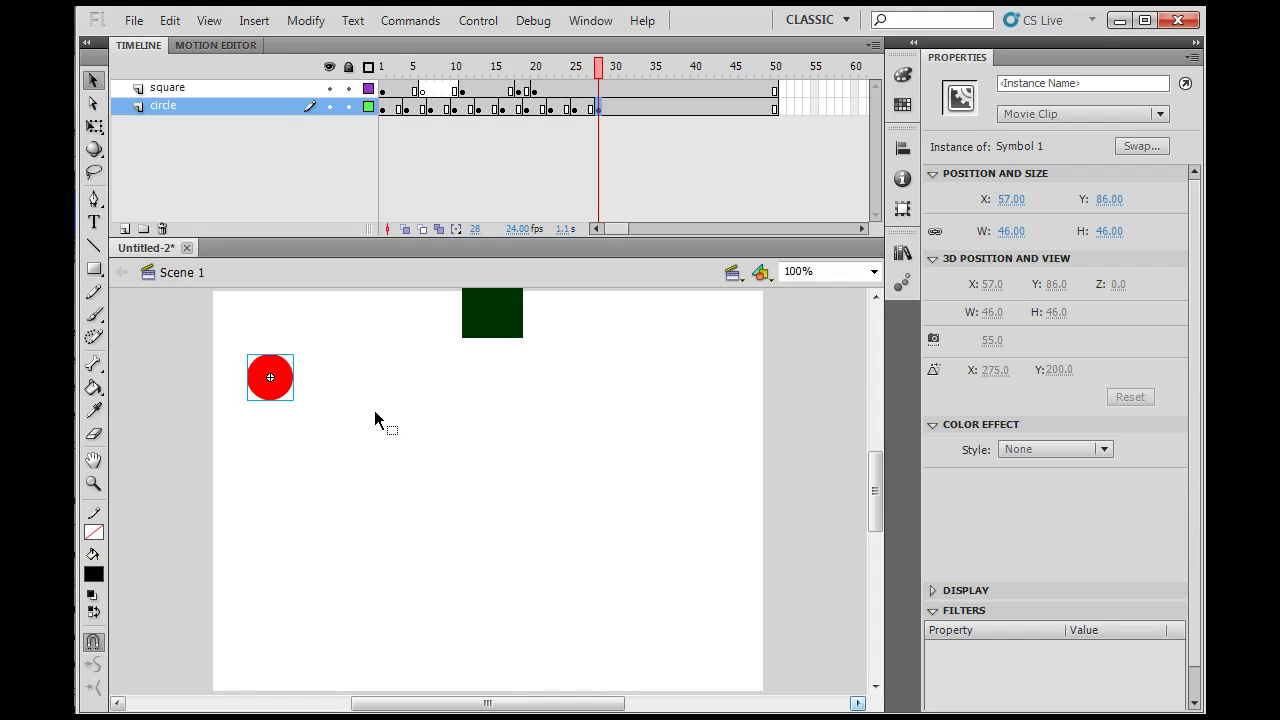
click(902, 253)
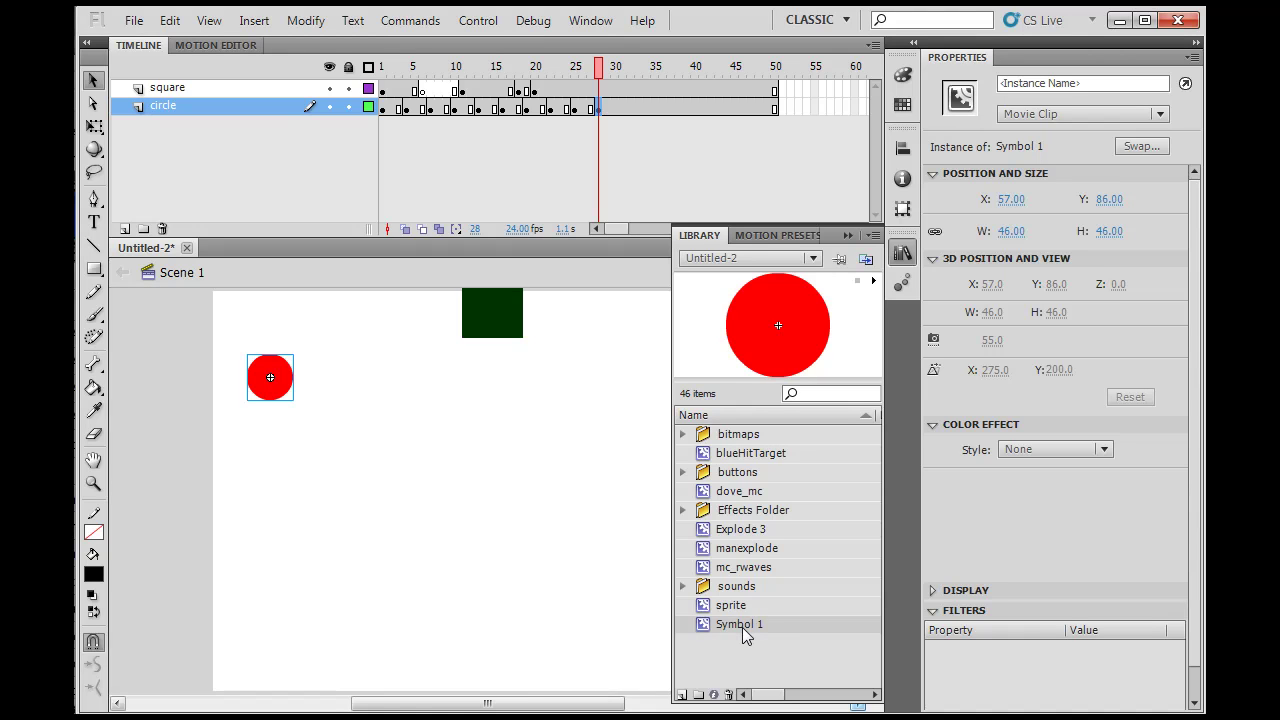
- Drag a dove_mc instance from the Library onto the stage and nudge it left to X 250.2
click(760, 495)
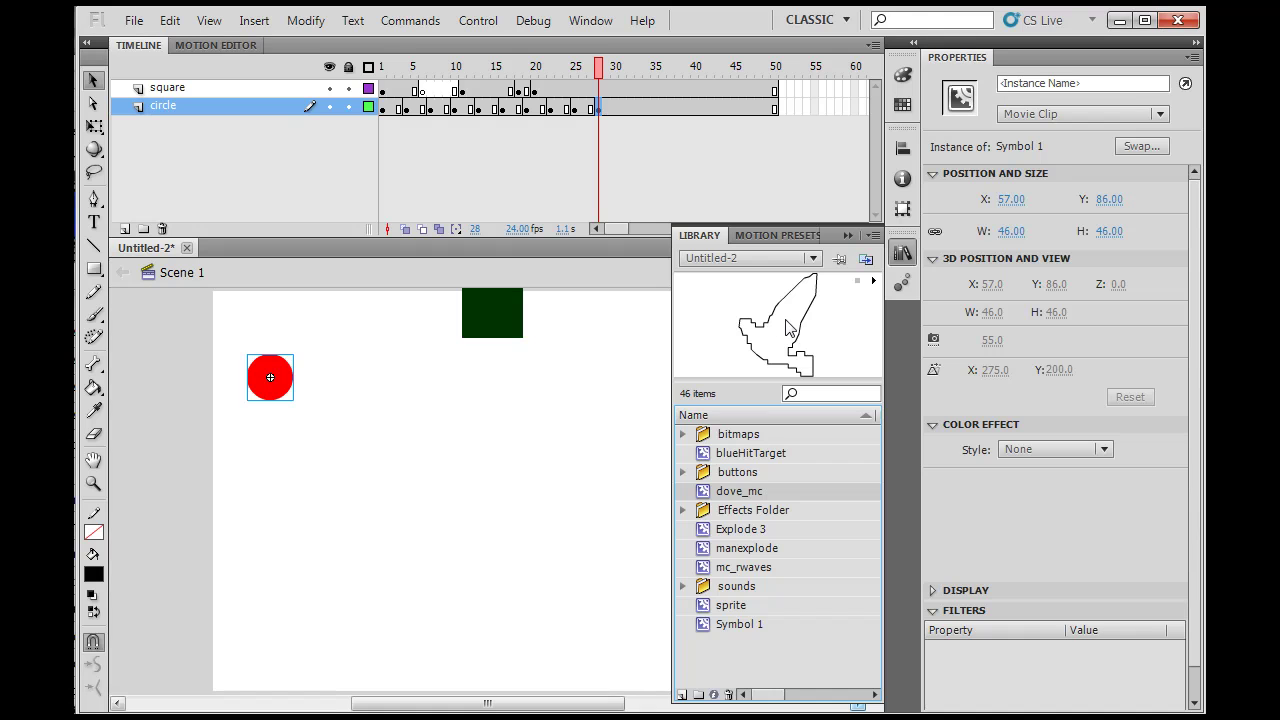
drag(785, 319, 502, 432)
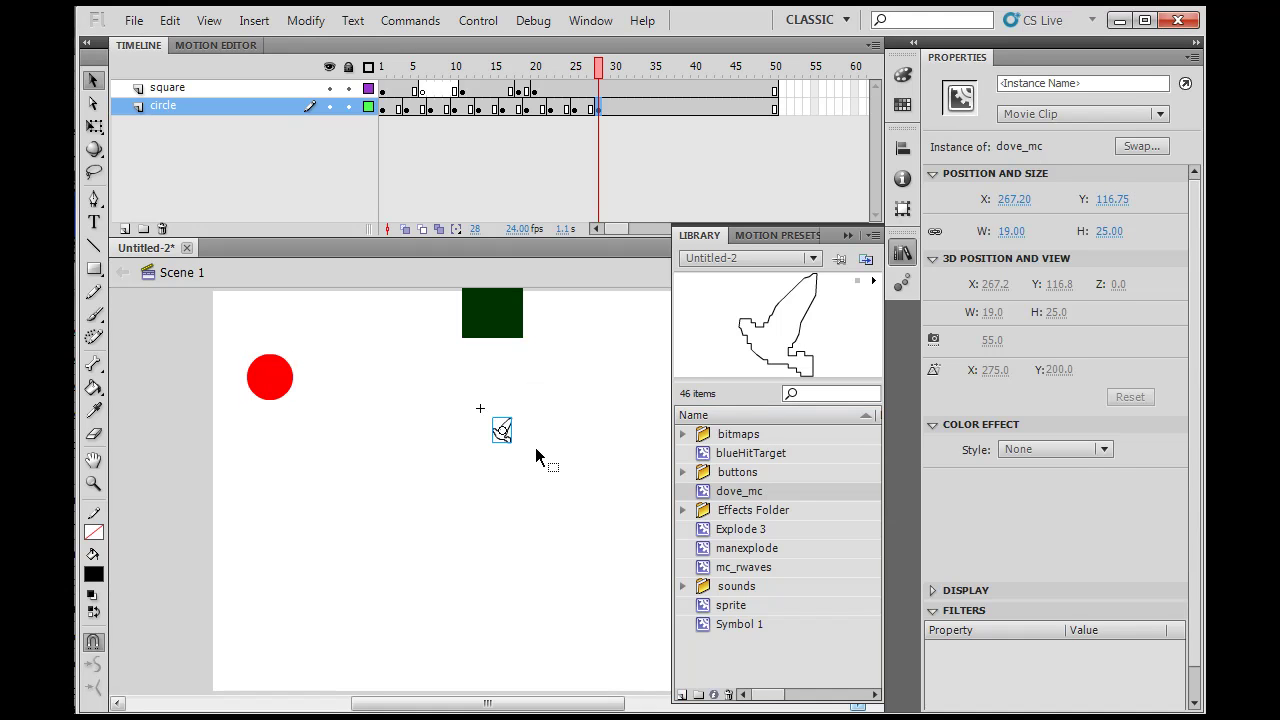
click(564, 476)
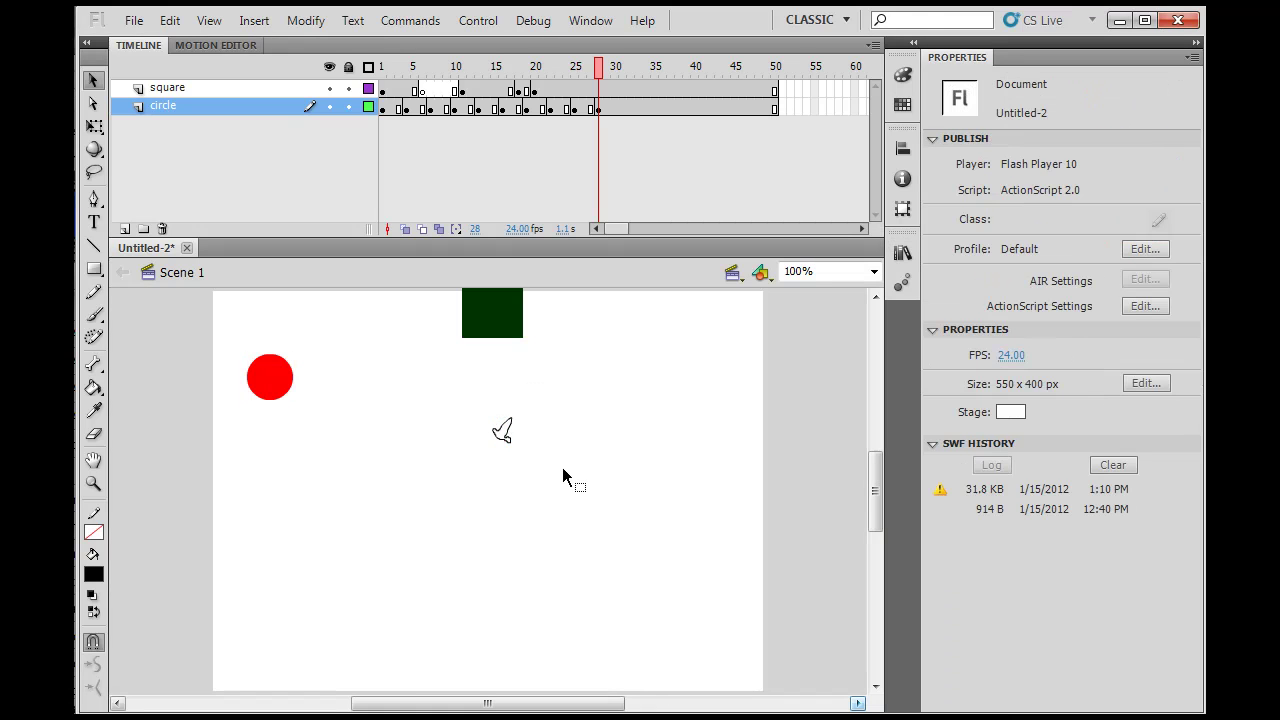
click(505, 440)
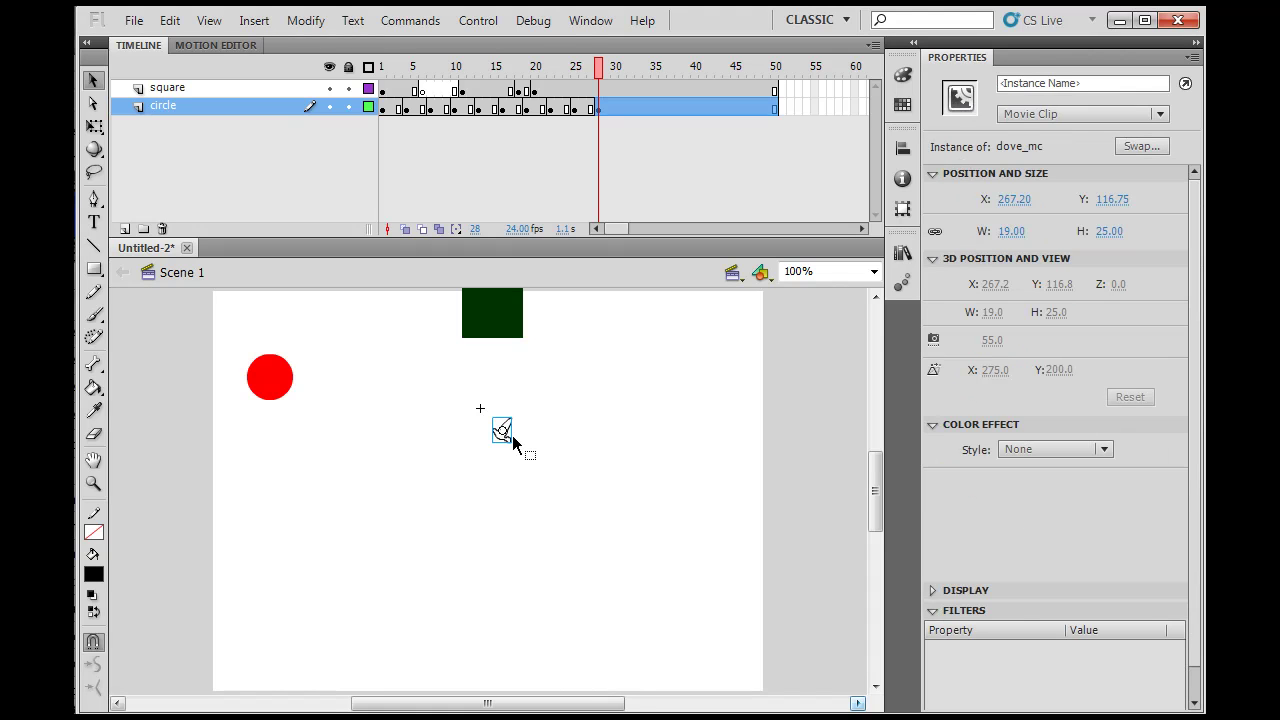
drag(503, 441, 487, 442)
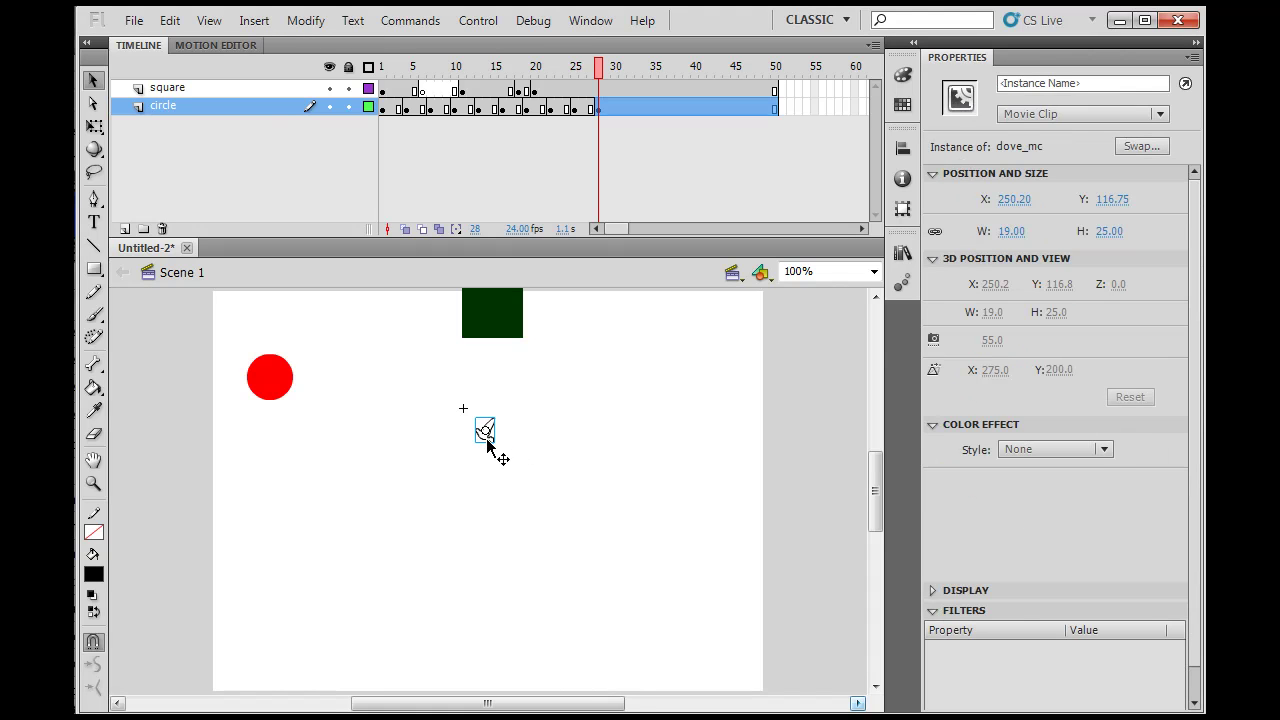
click(572, 434)
- Scrub the timeline to preview the circle, return to frame 28, and reselect the dove
drag(598, 75, 535, 78)
click(598, 108)
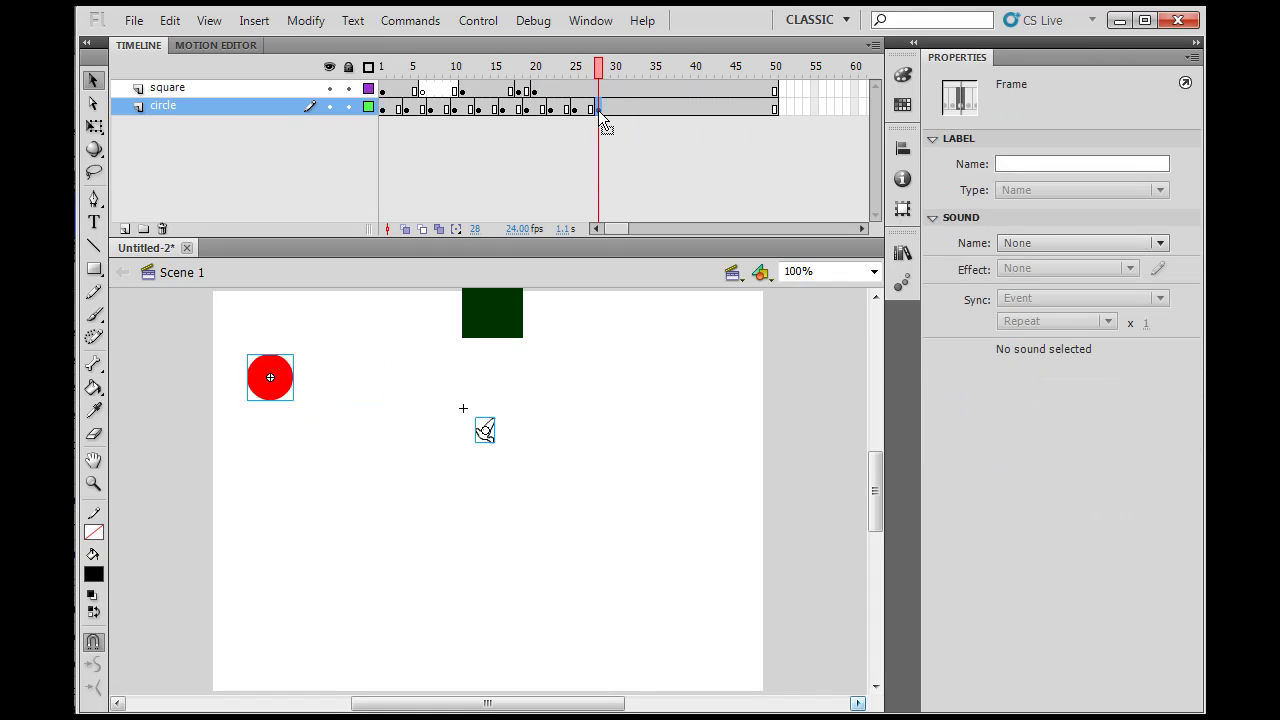
click(483, 458)
click(485, 438)
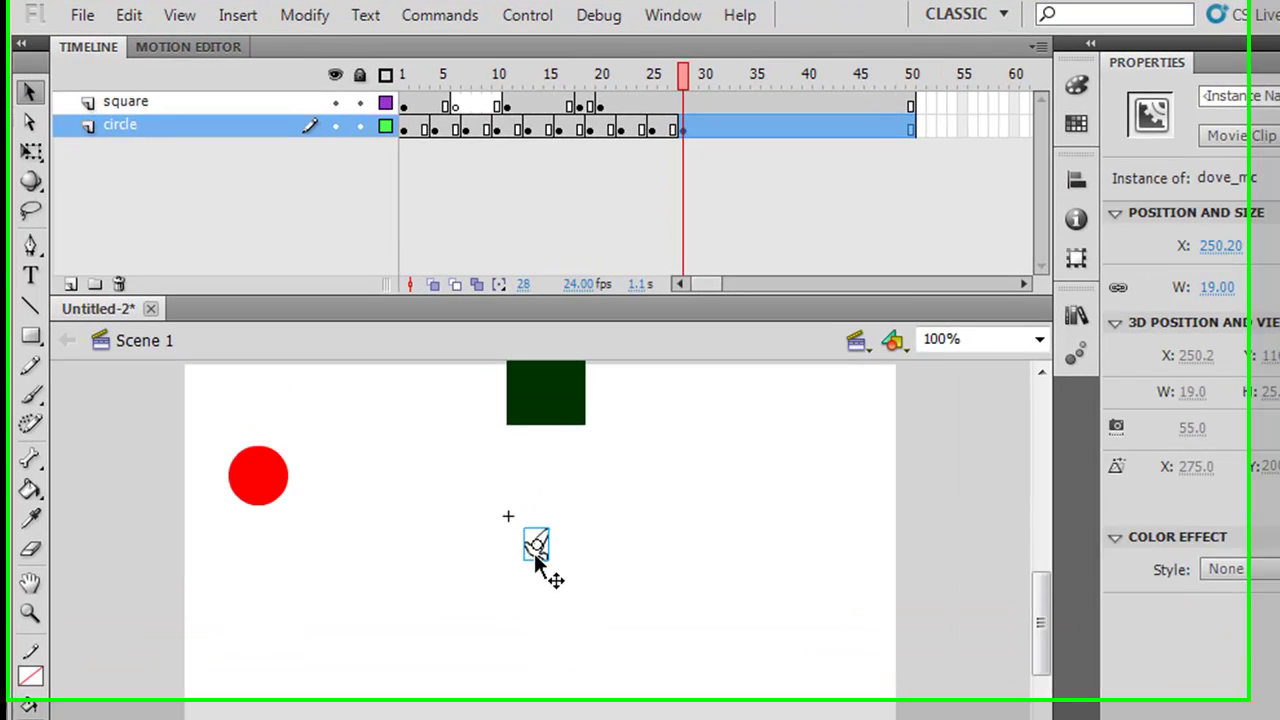
- Inside dove_mc, play and stop the flapping animation, then test the movie with Ctrl+Enter
double_click(535, 556)
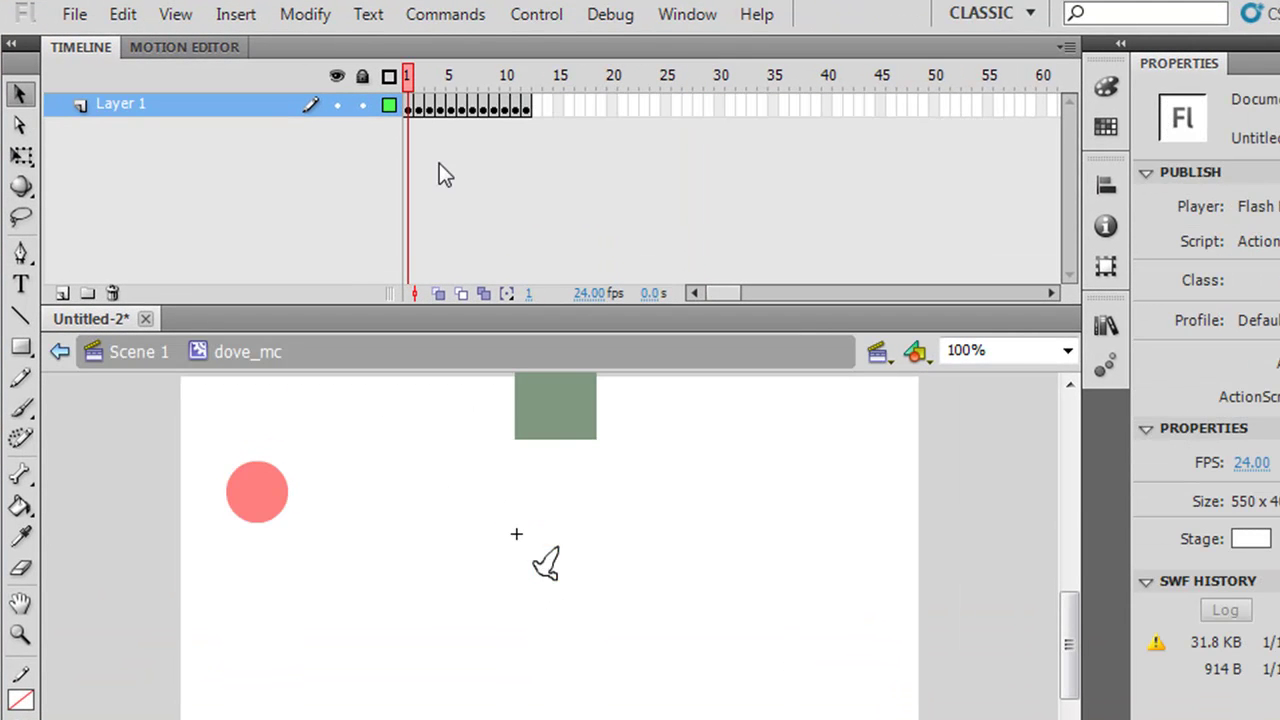
mouse_move(412, 82)
mouse_down()
mouse_move(530, 78)
mouse_move(408, 78)
mouse_up()
click(540, 14)
click(560, 46)
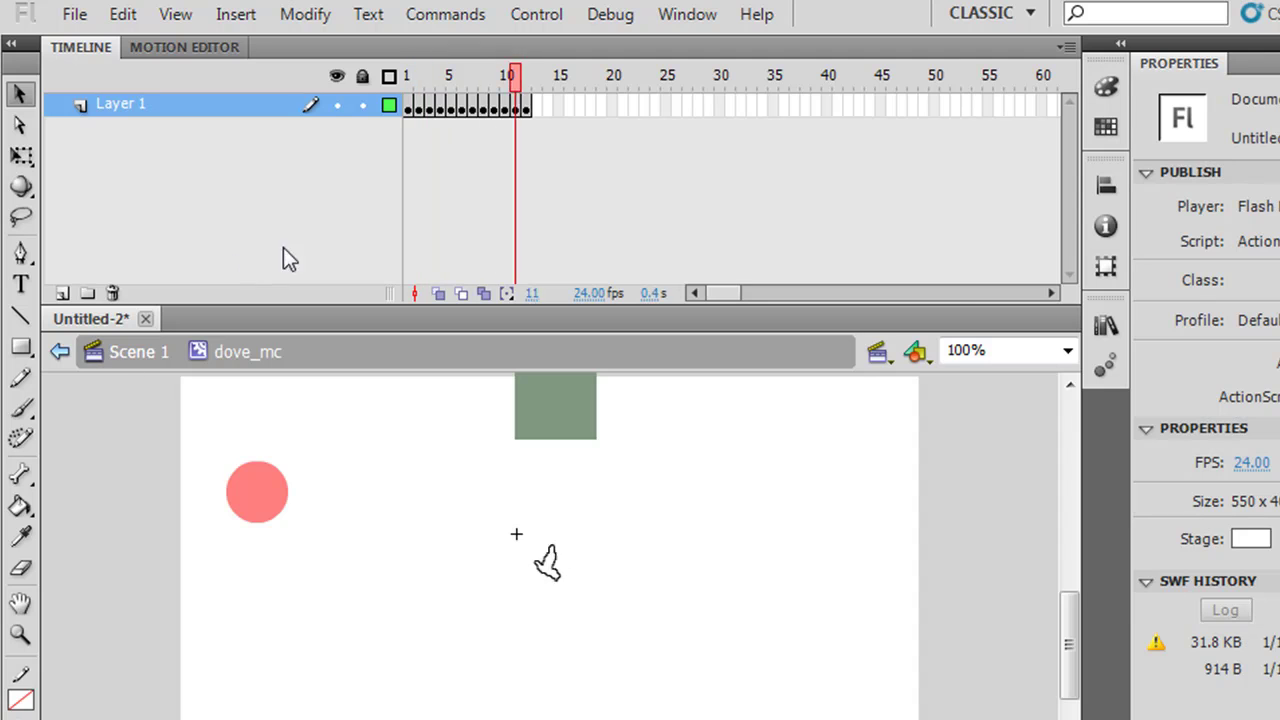
click(555, 15)
click(563, 43)
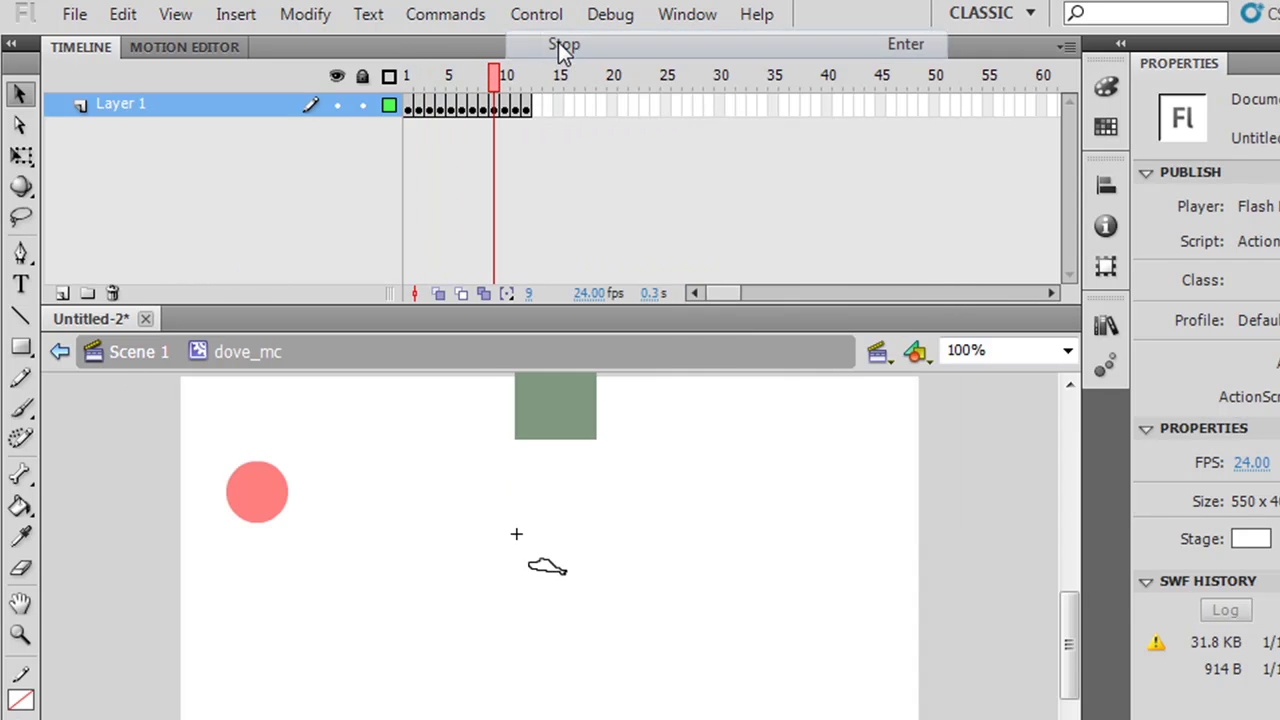
key(ctrl+Return)
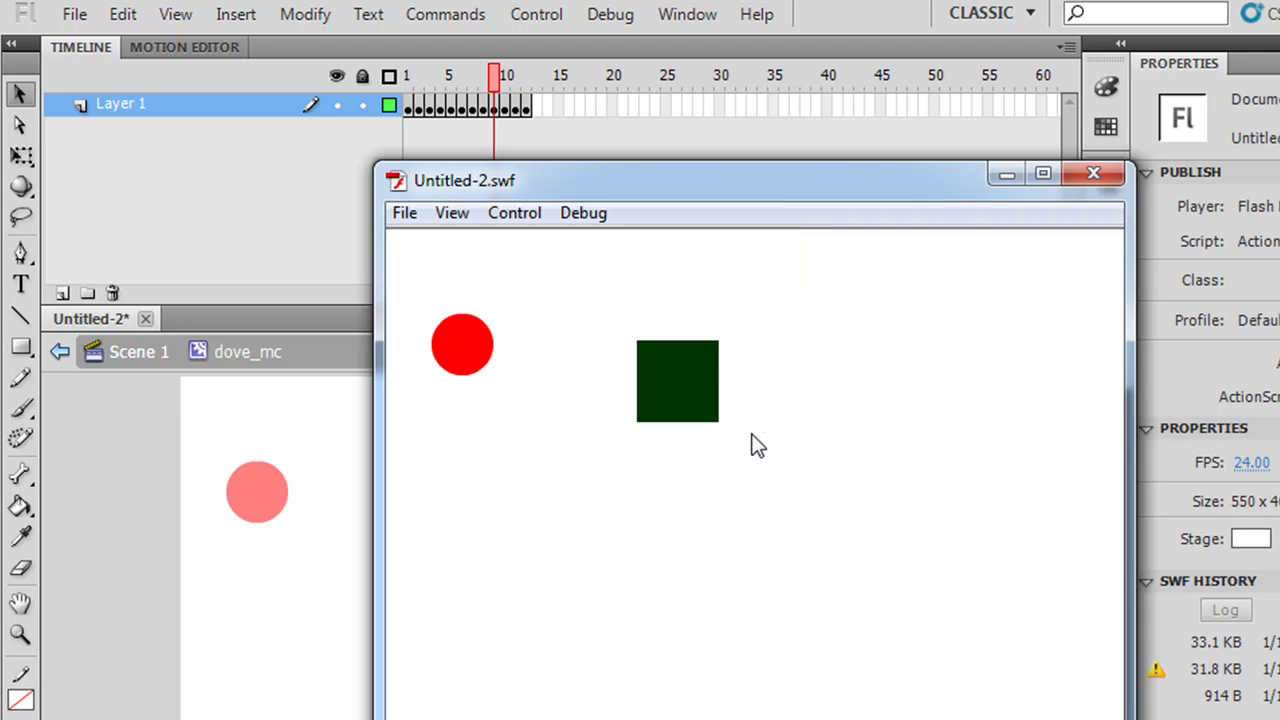
click(1100, 178)
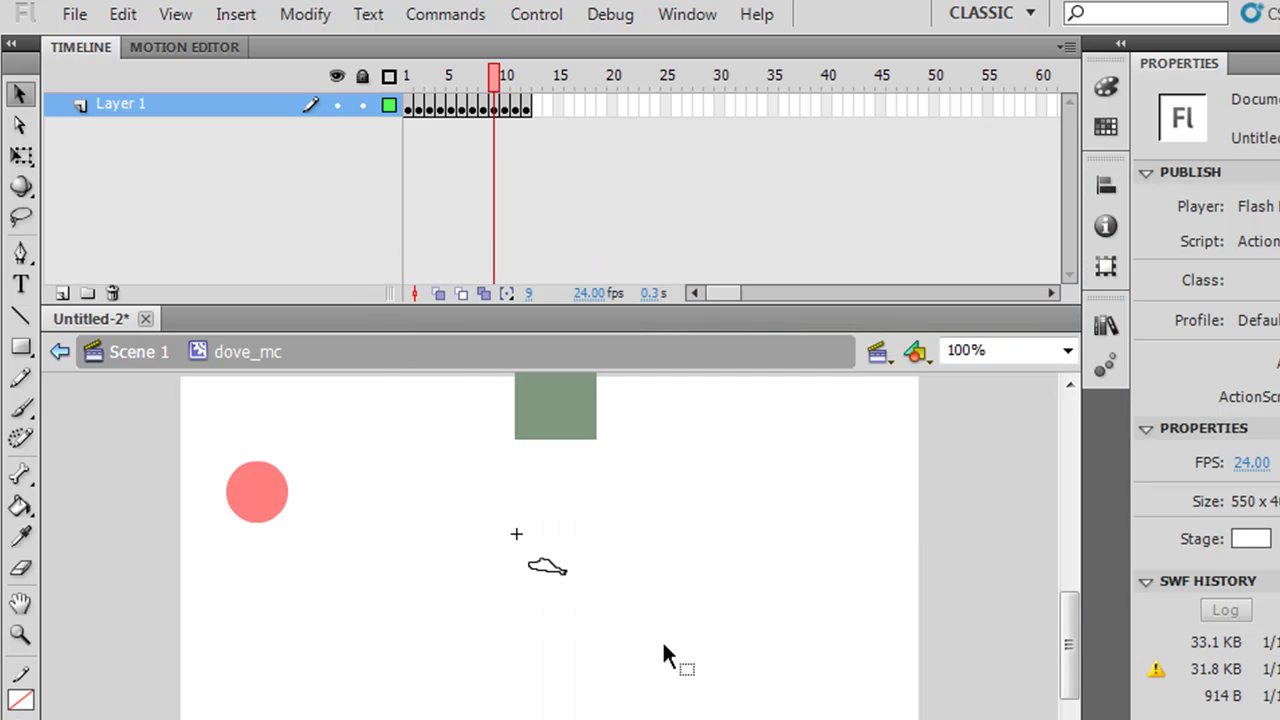
- Back on Scene 1, drag the walking stick-figure sprite from the Library onto the stage
click(137, 356)
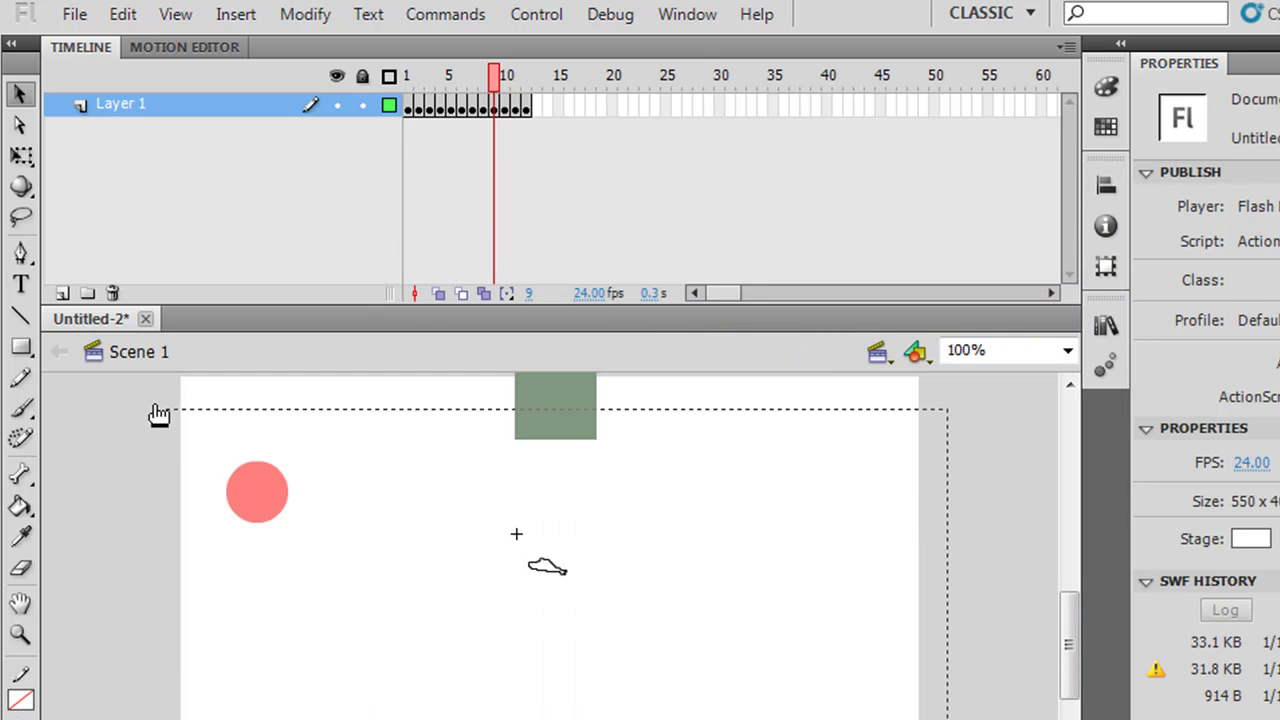
click(783, 608)
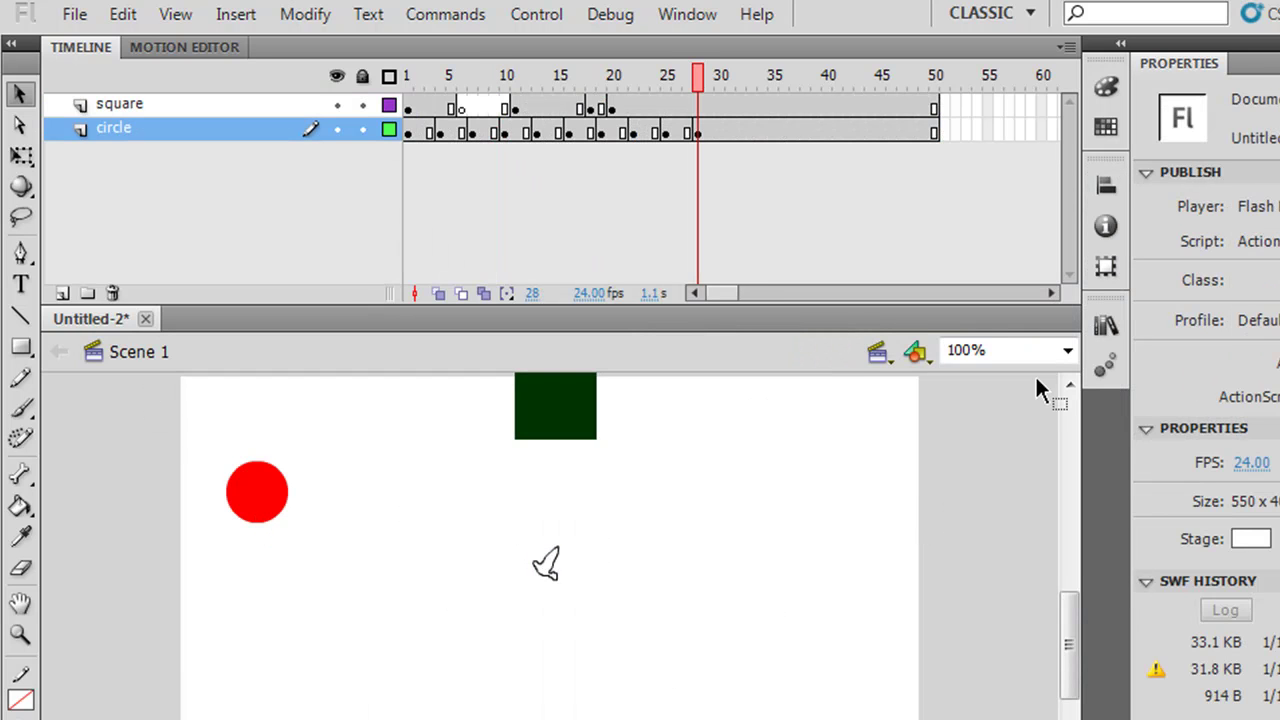
click(1121, 334)
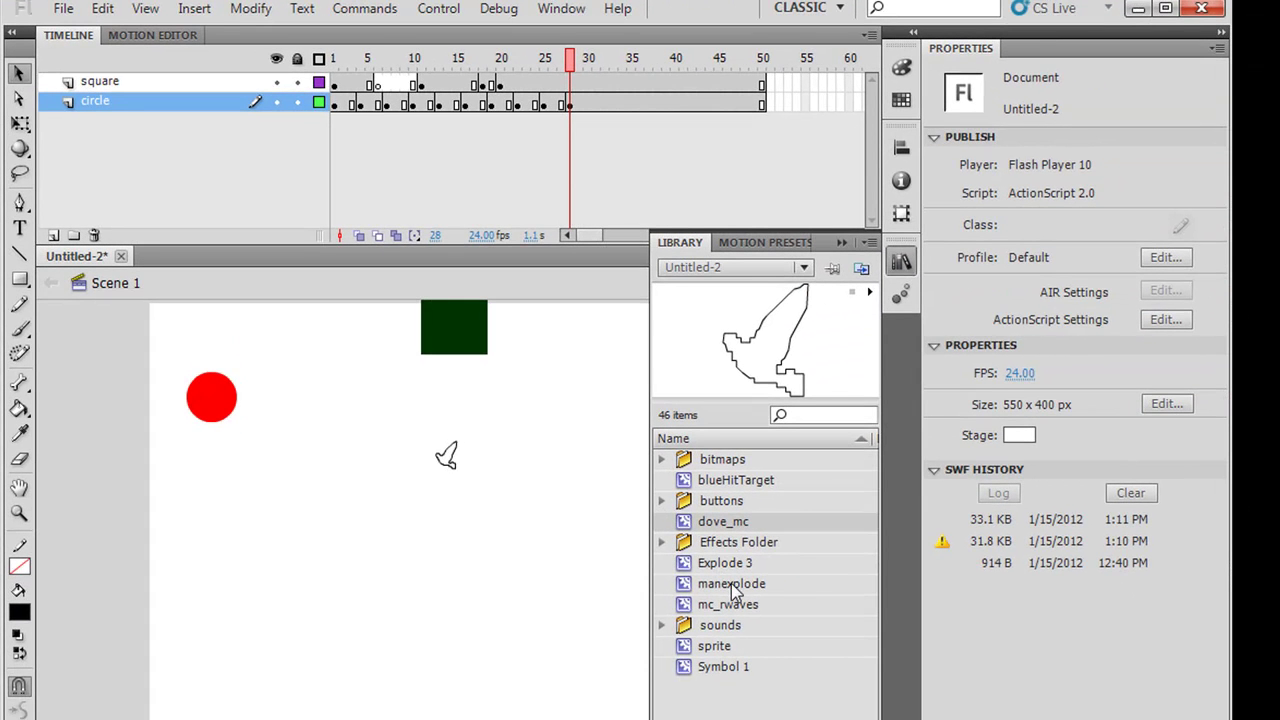
click(716, 648)
drag(765, 360, 563, 514)
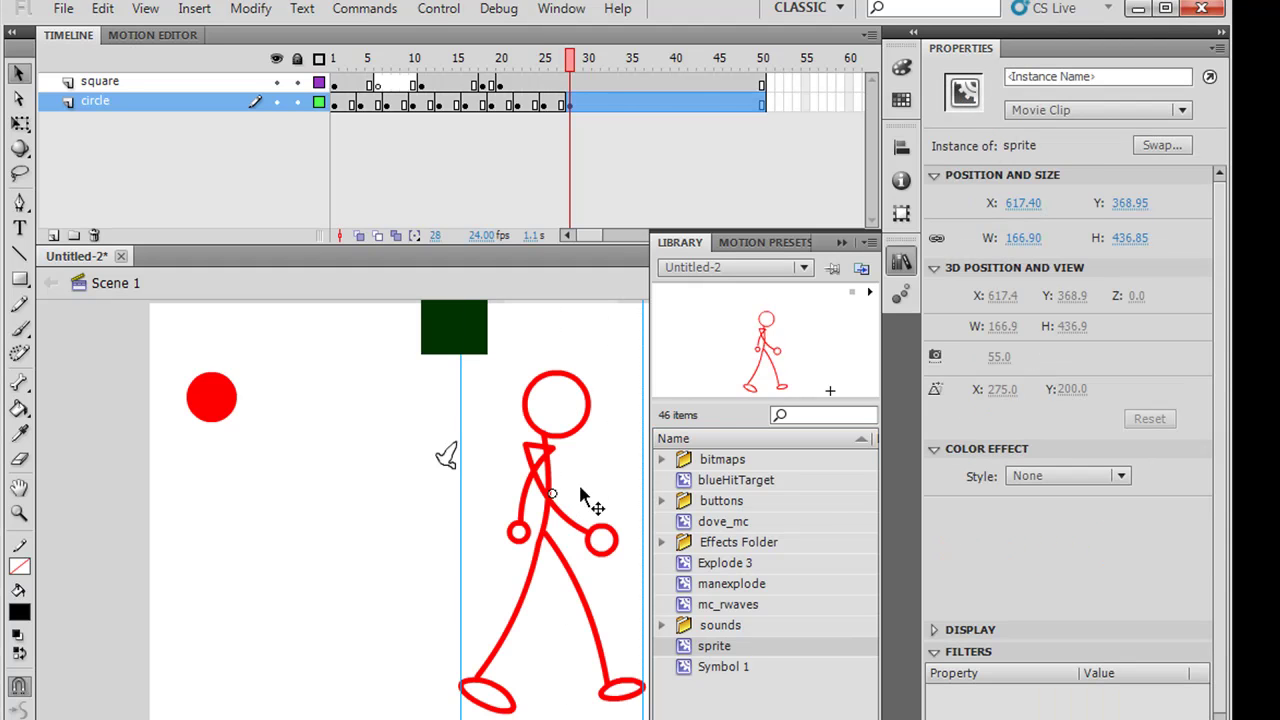
click(843, 244)
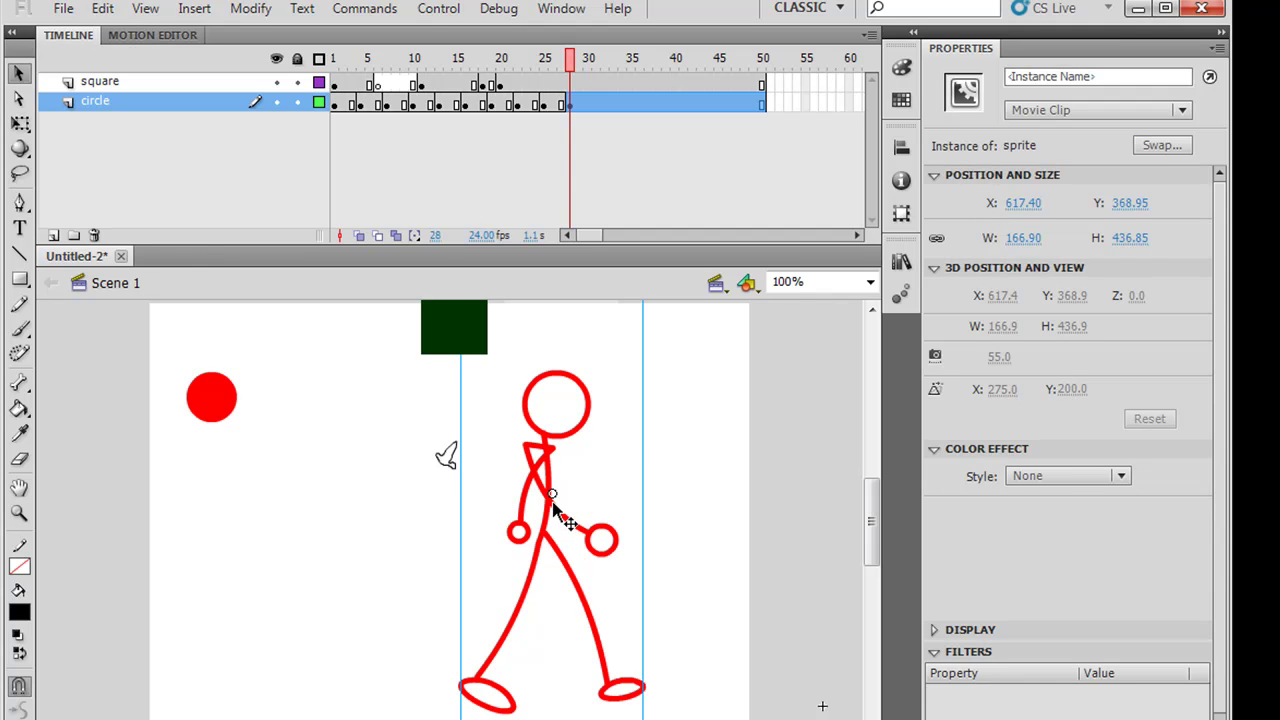
- Test the movie with Ctrl+Enter, close the player, and clear the stage selection
key(ctrl+Return)
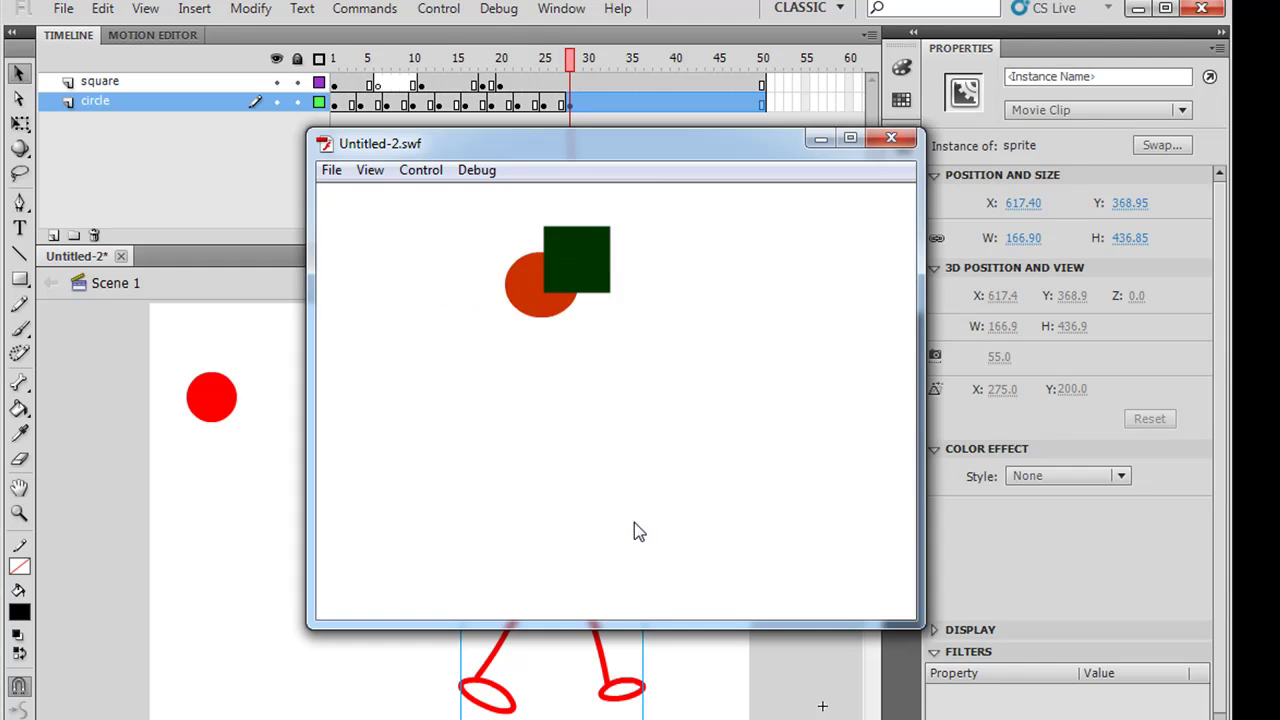
click(895, 141)
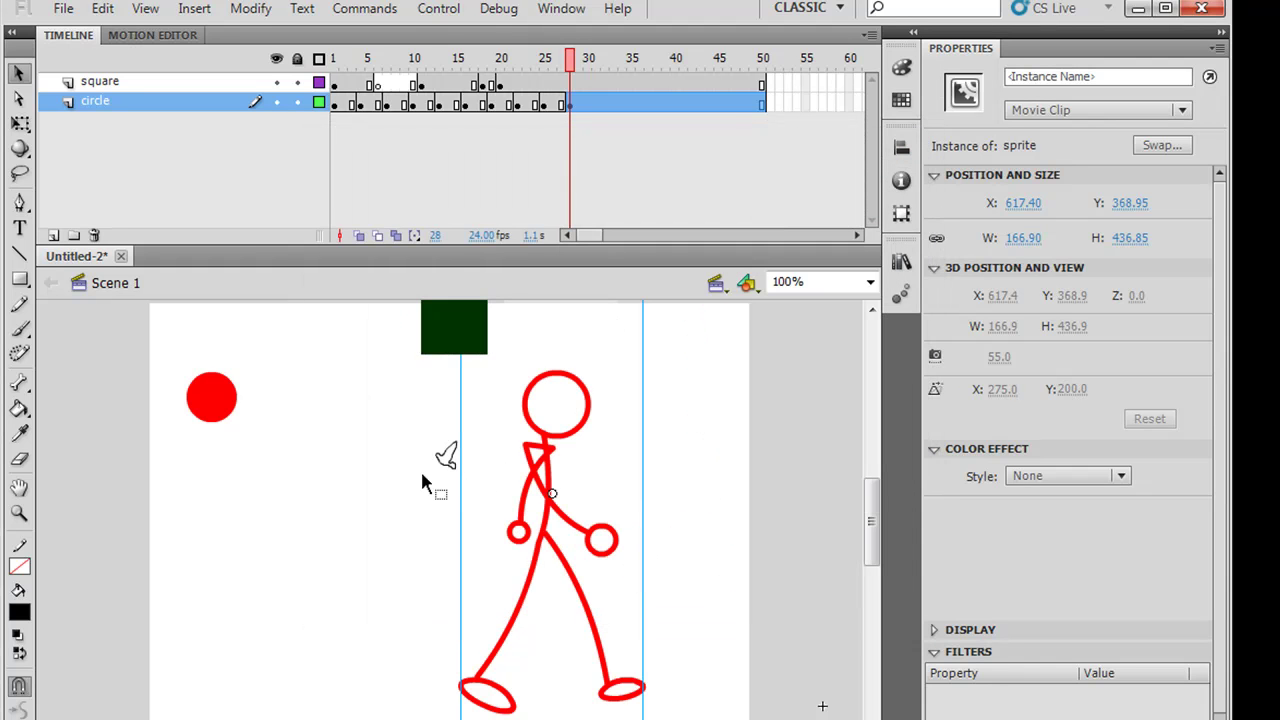
click(422, 482)
double_click(561, 438)
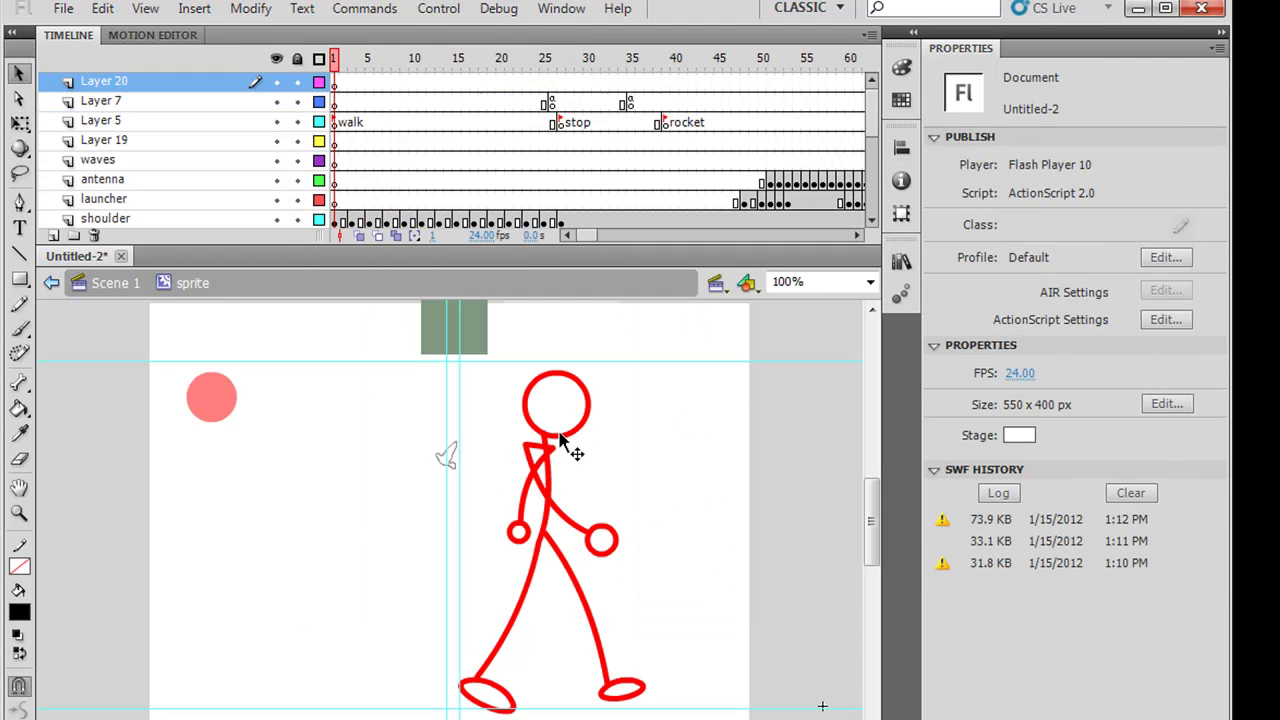
drag(340, 65, 155, 190)
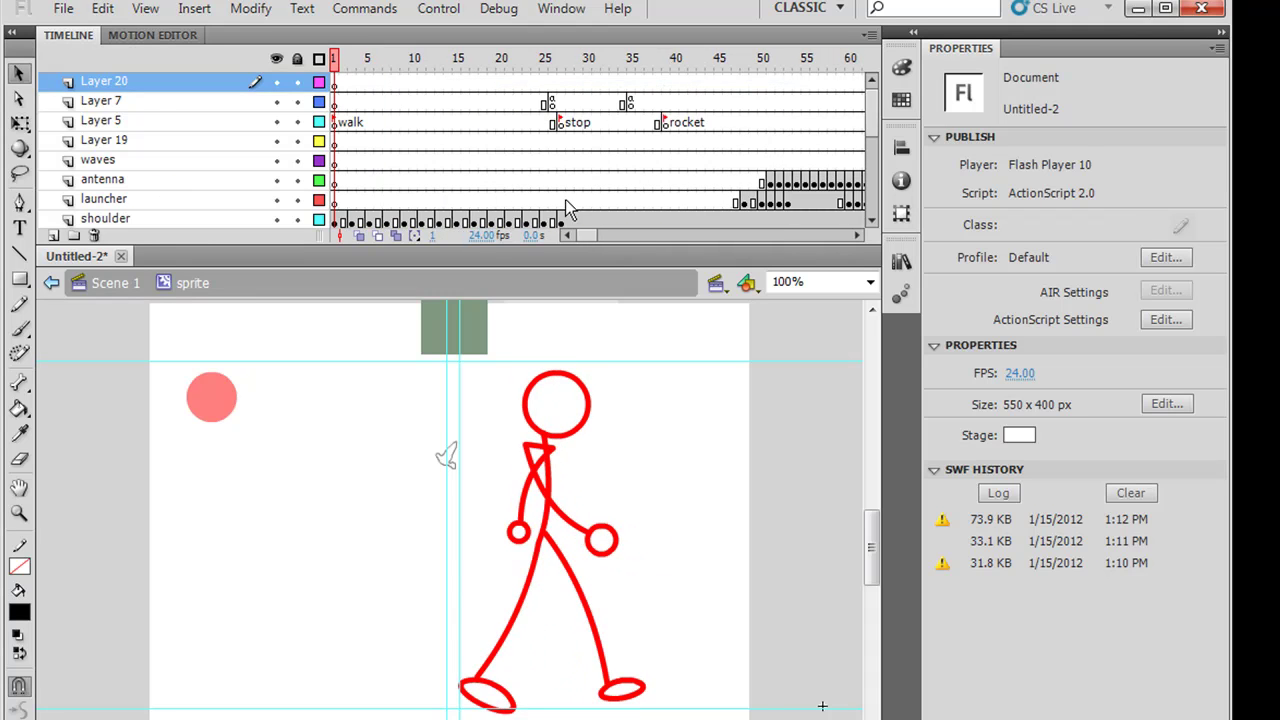
- Move the stick-figure sprite to X 618.65, Y 381.5, check its walk frames, then return to Scene 1
click(111, 292)
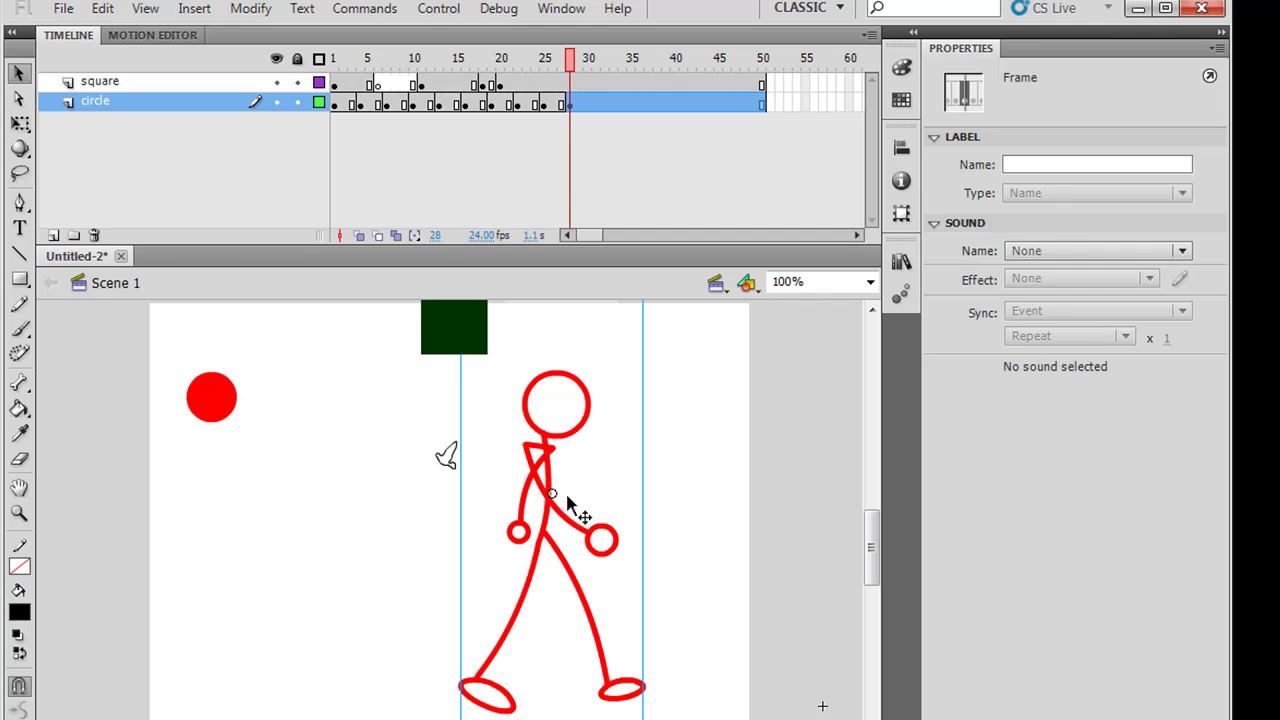
drag(536, 470, 560, 451)
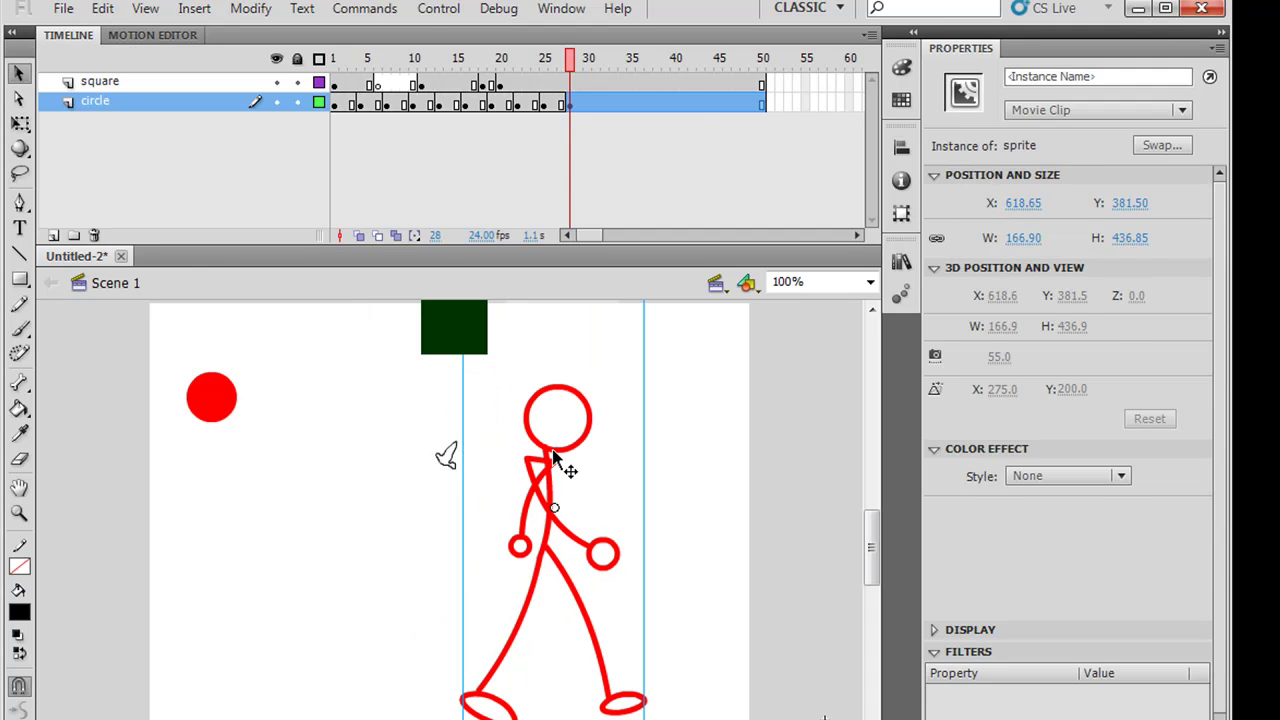
double_click(553, 456)
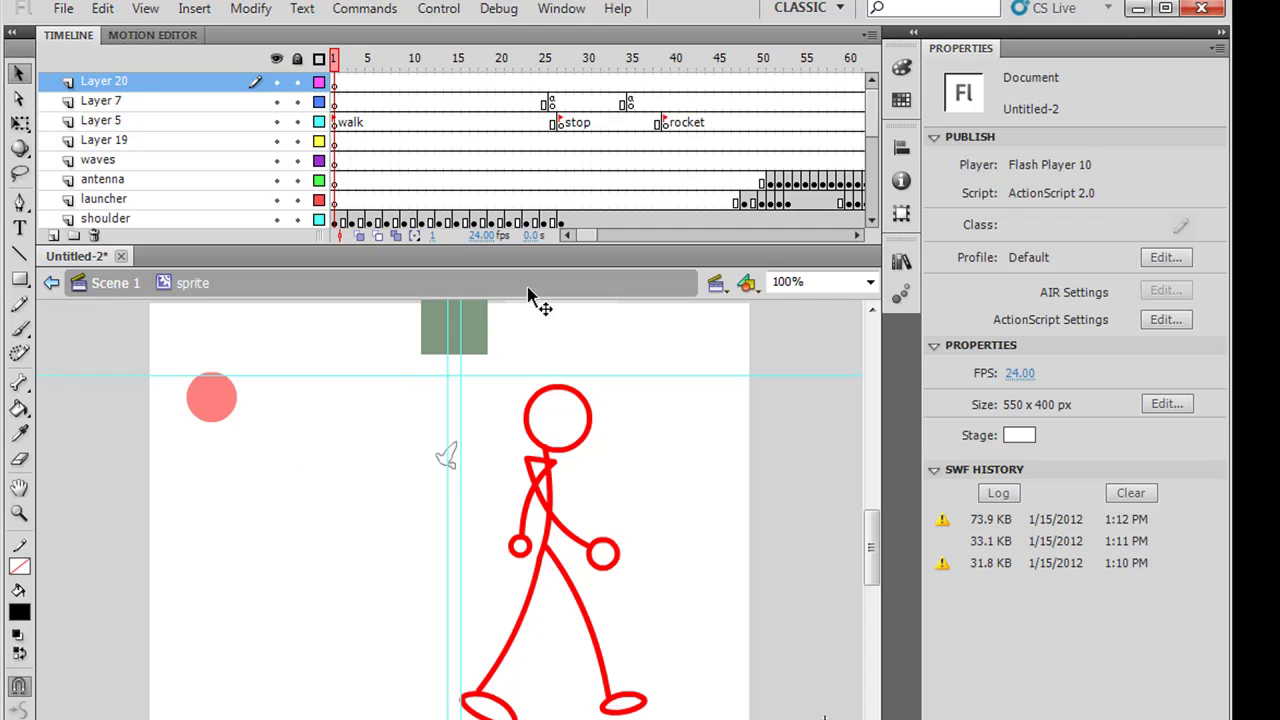
drag(342, 62, 325, 100)
click(140, 292)
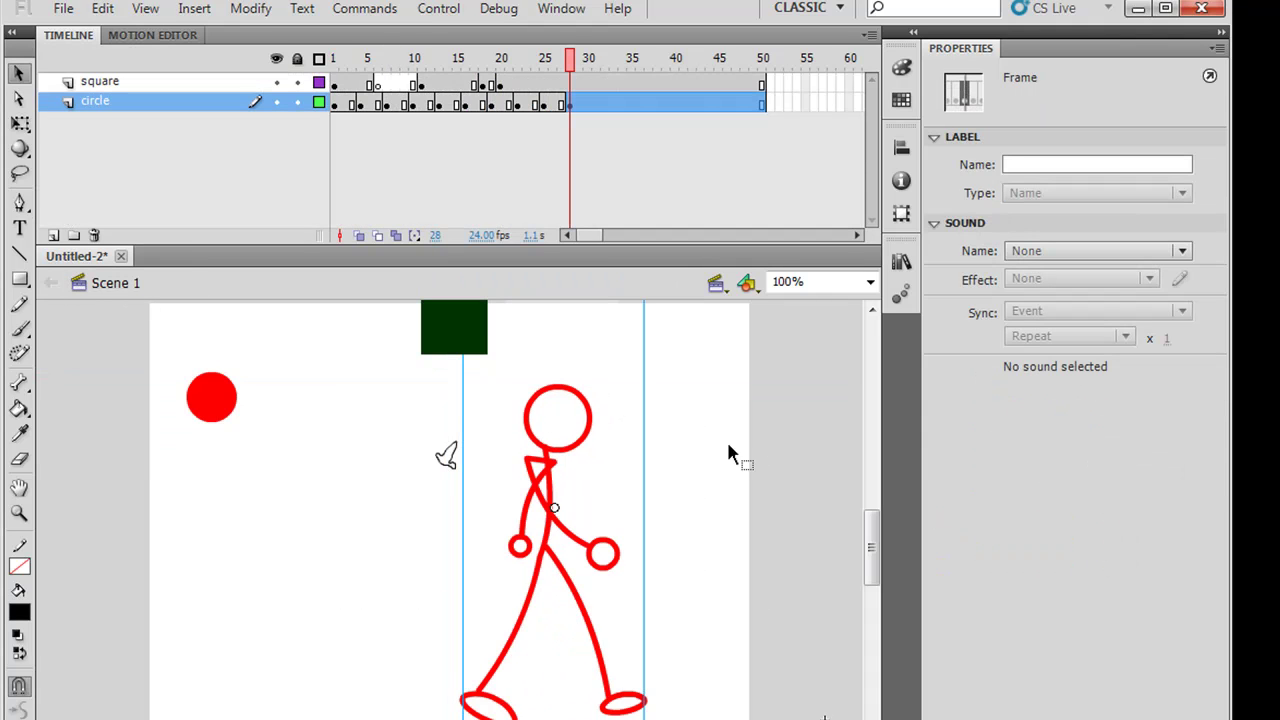